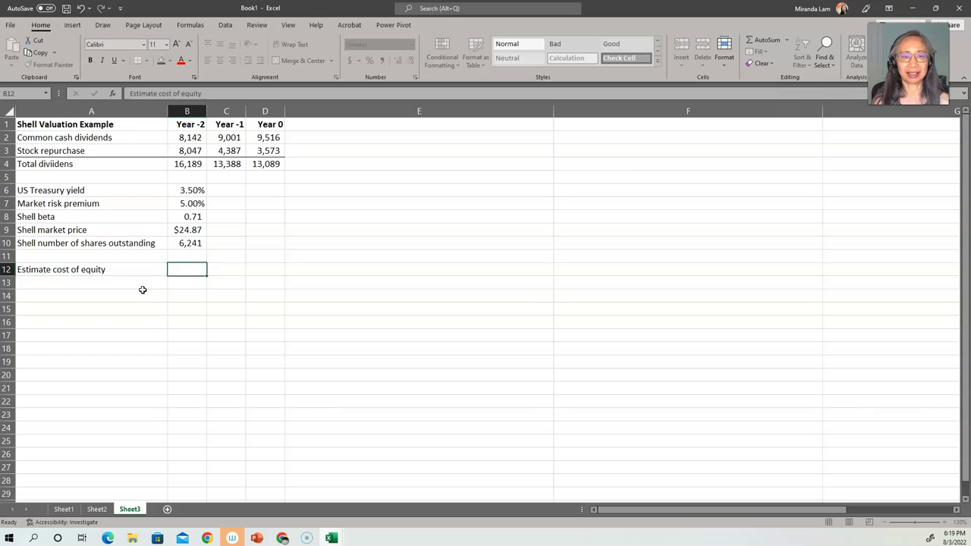
Calculate the estimated cost of equity in B12 with the formula =B6+B8*B7.
text(=)
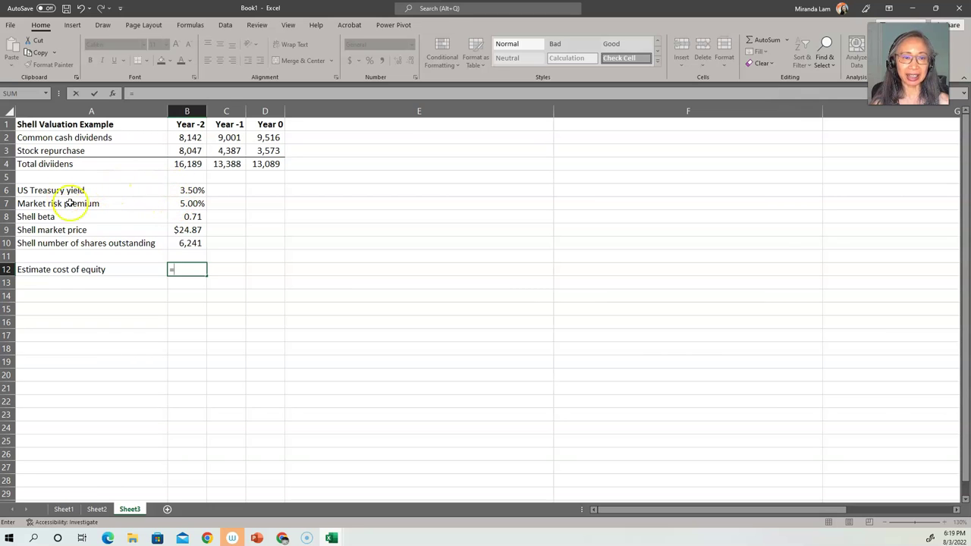
click(186, 190)
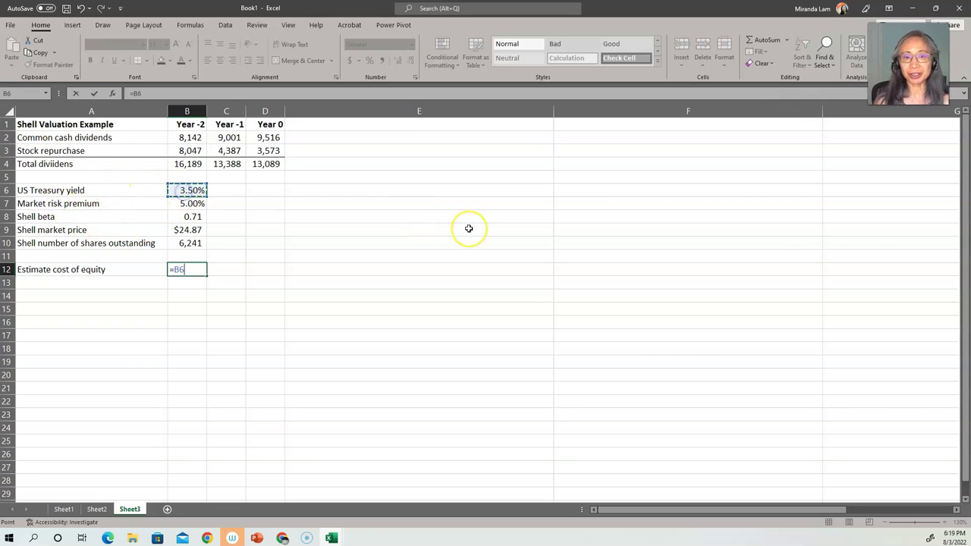
text(+)
click(195, 218)
text(*)
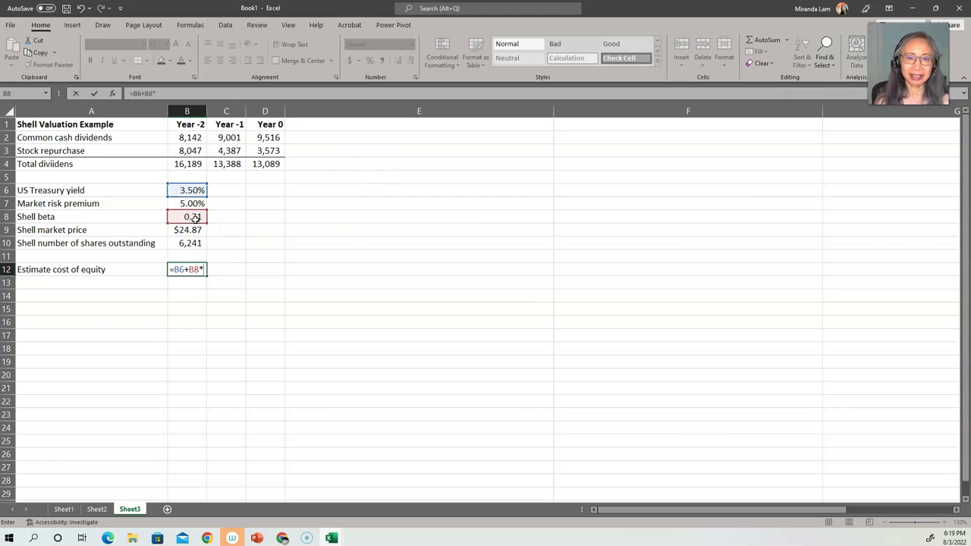
click(198, 202)
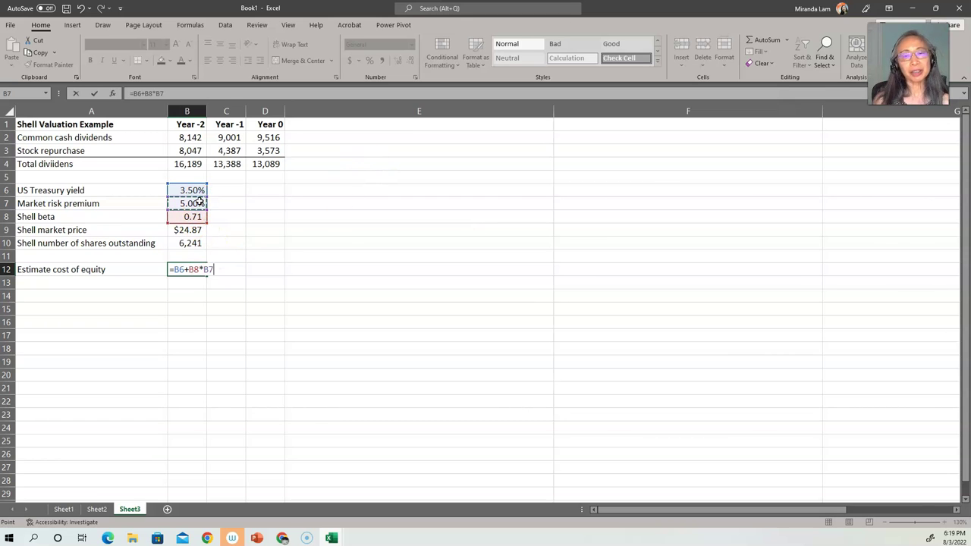
key(Return)
key(Up)
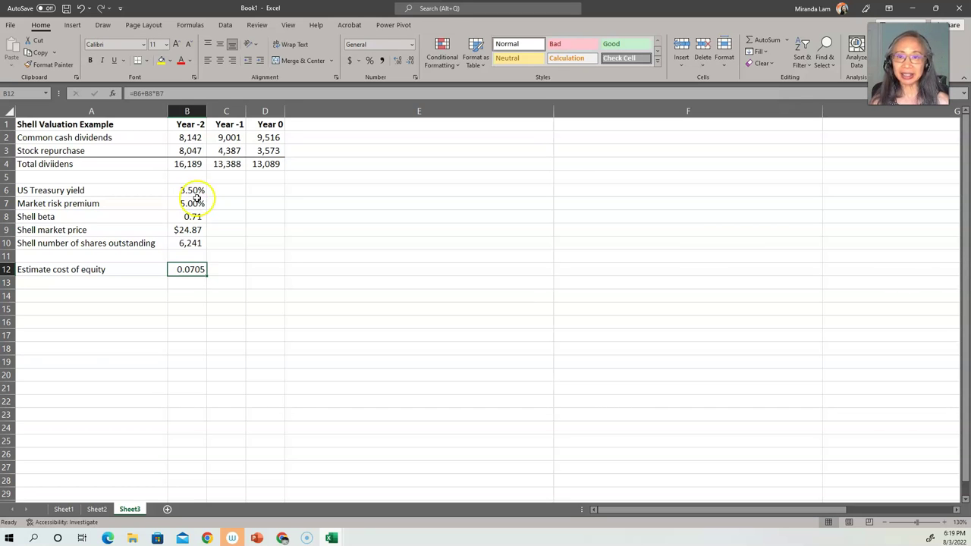
Format the cost of equity in B12 as a percentage with two decimal places.
click(370, 60)
click(399, 61)
click(399, 62)
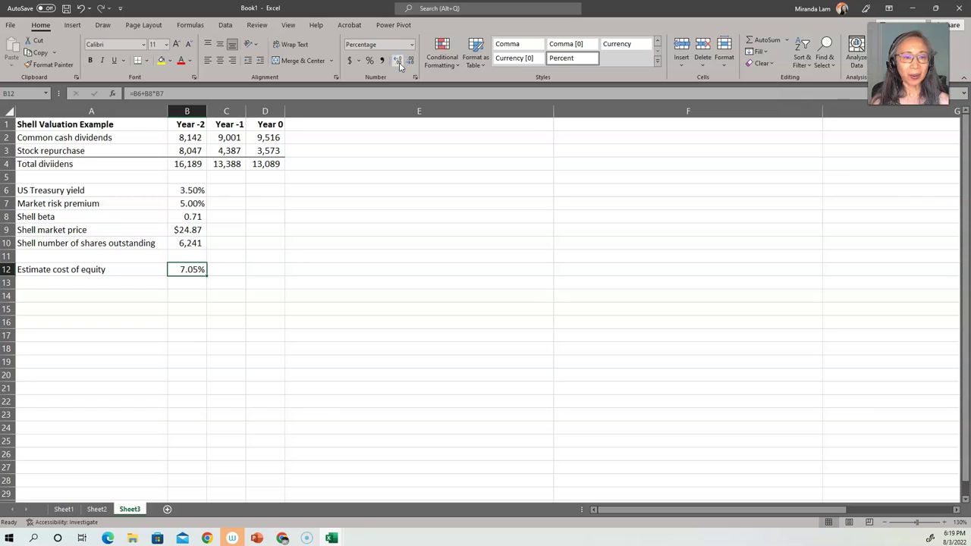
Enter the heading "Analyst forecast" in A14.
click(132, 296)
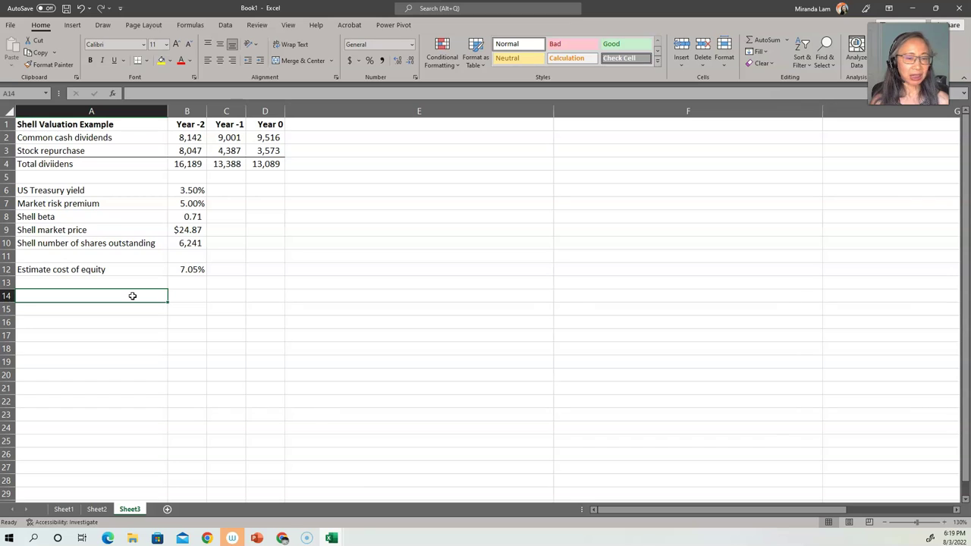
text(Analyst forecas)
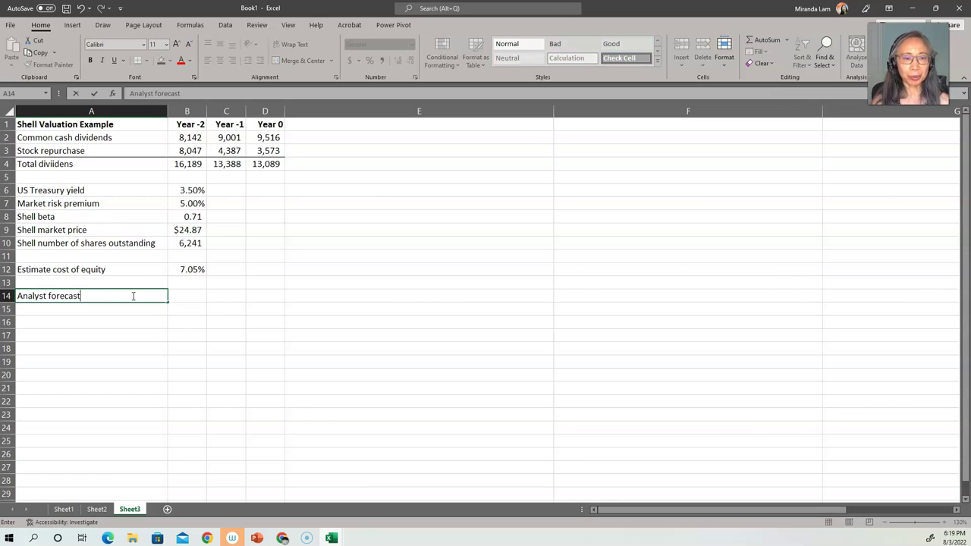
text(t)
key(Return)
Make the cost of equity label and value in A12:B12 and the "Analyst forecast" heading bold.
key(Up)
key(Up)
key(Up)
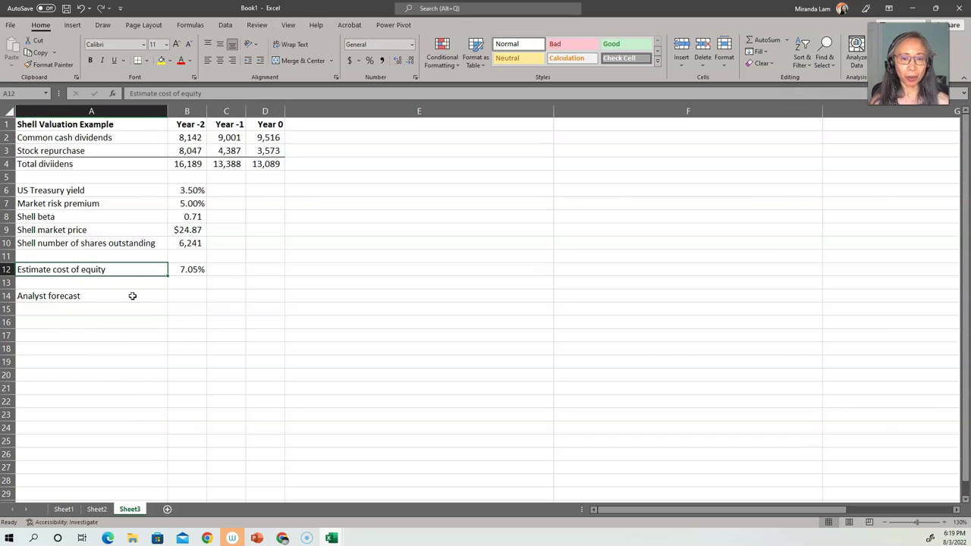
key(shift+Right)
key(ctrl+b)
key(Down)
key(Down)
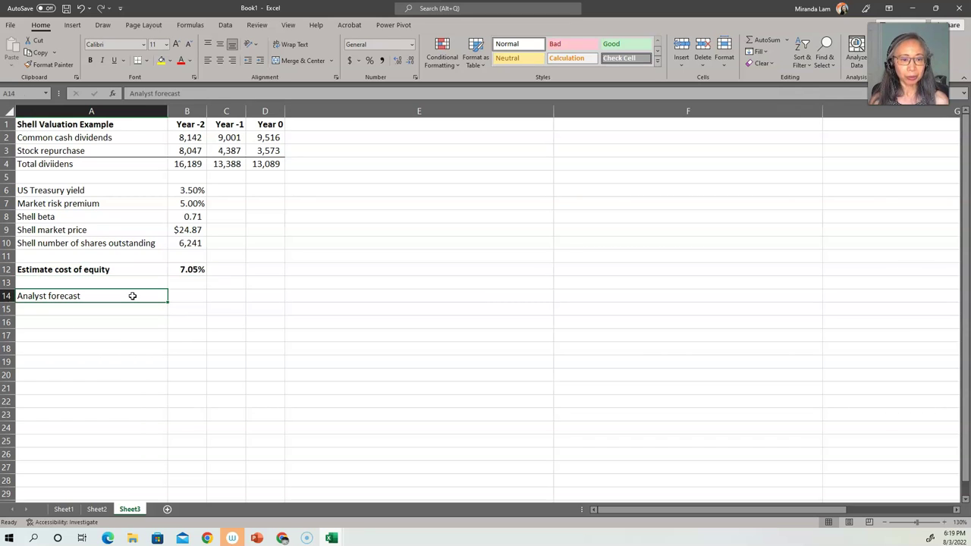
key(ctrl+b)
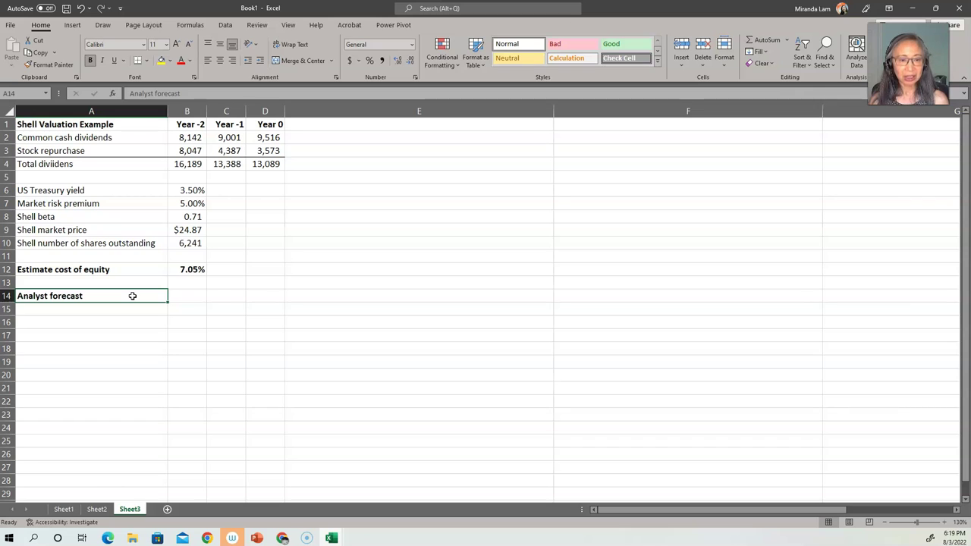
Enter the label "projected long-term constant growth rate after Year +5" in A15.
key(Down)
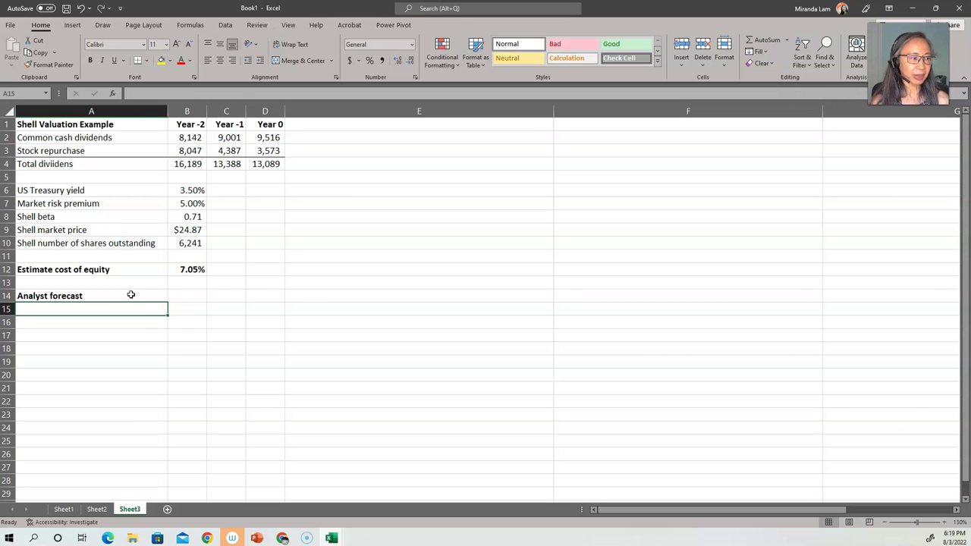
text(projected long-term constant gro)
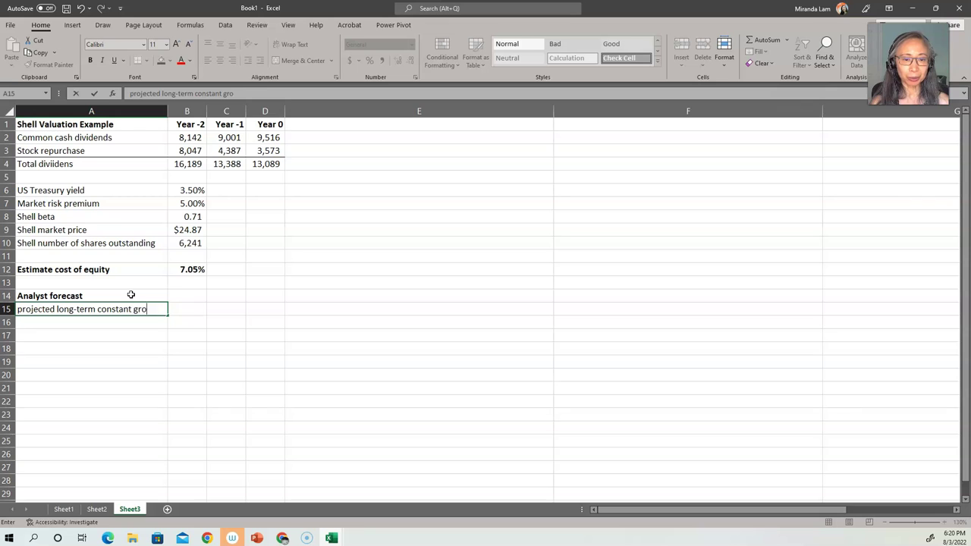
text(wth rate after Year +5)
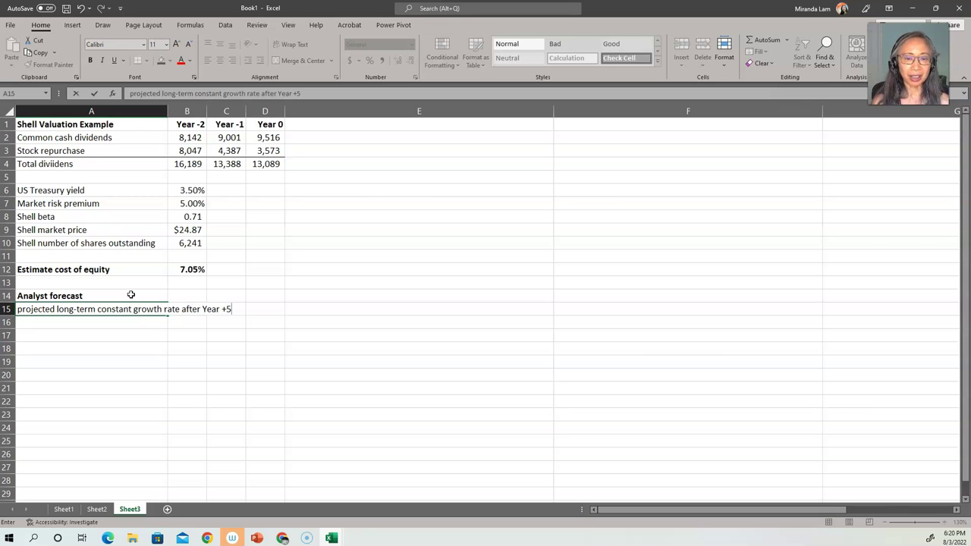
Enter 3% as the long-term growth rate in B15 and autofit column A to its longest label.
key(Tab)
text(=7)
key(BackSpace)
key(BackSpace)
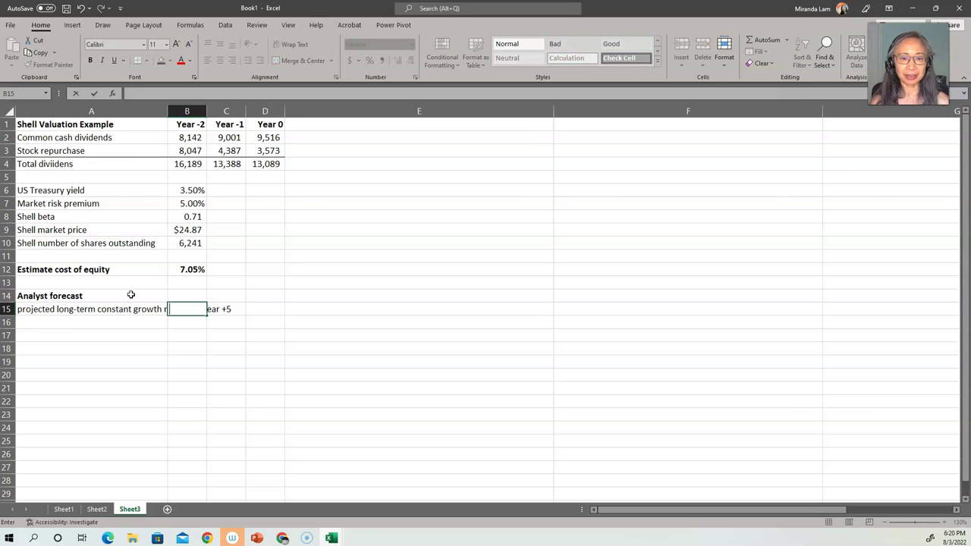
text(3^)
key(F2)
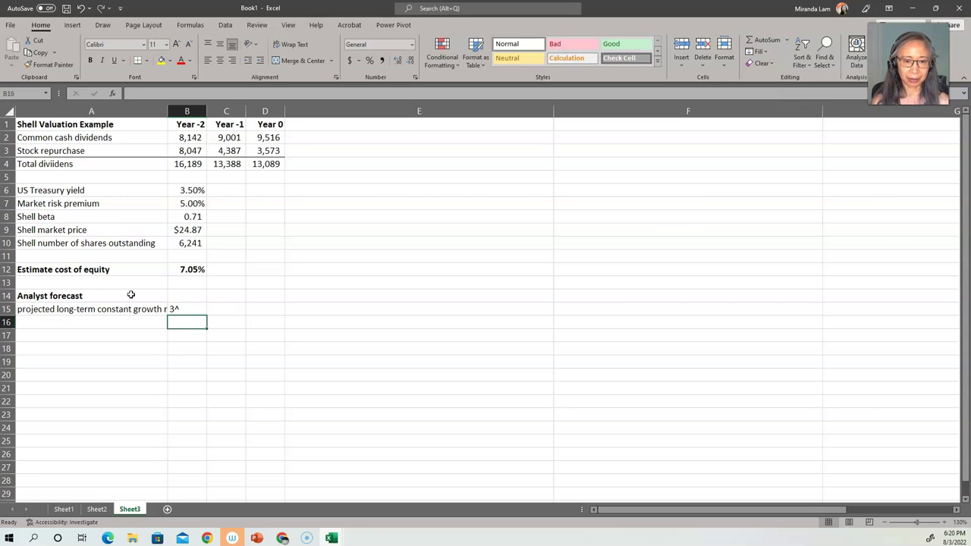
key(BackSpace)
text(%)
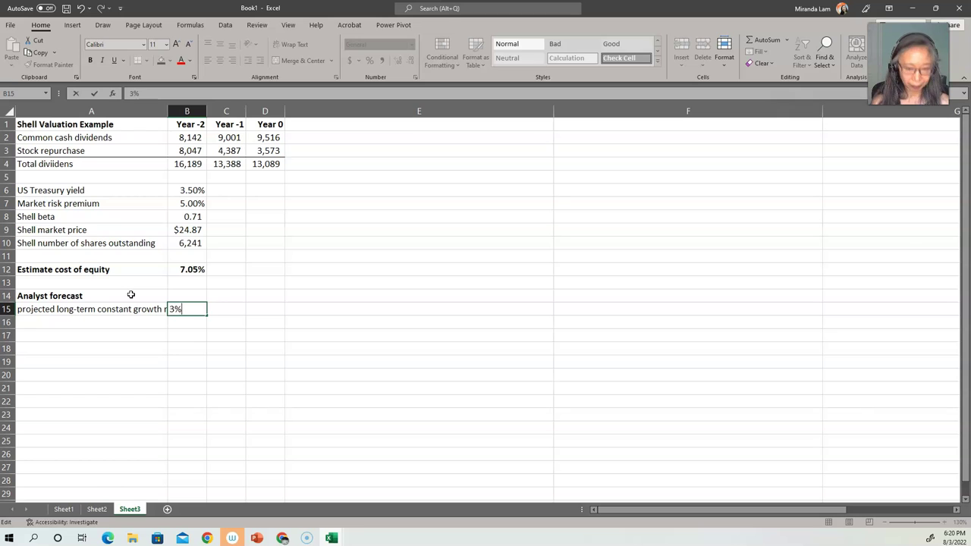
key(Return)
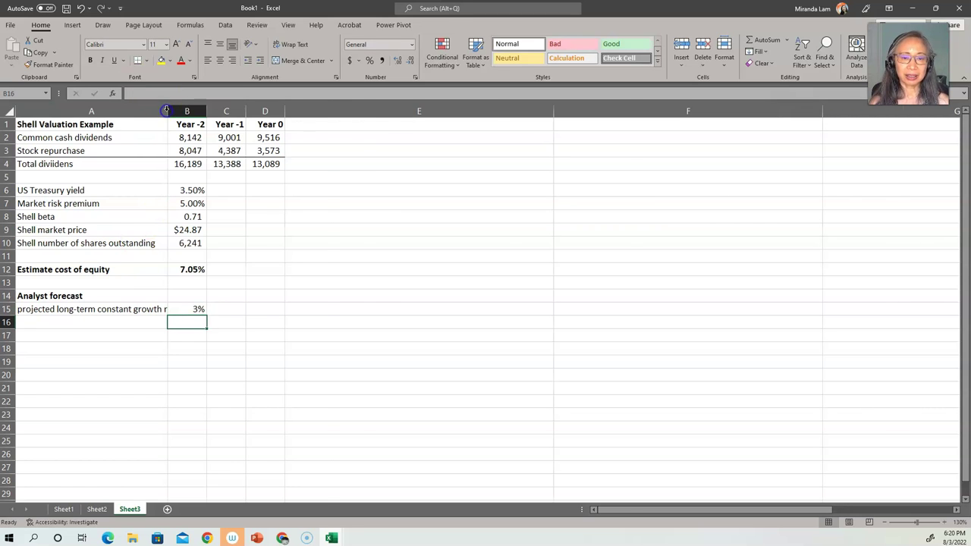
double_click(167, 111)
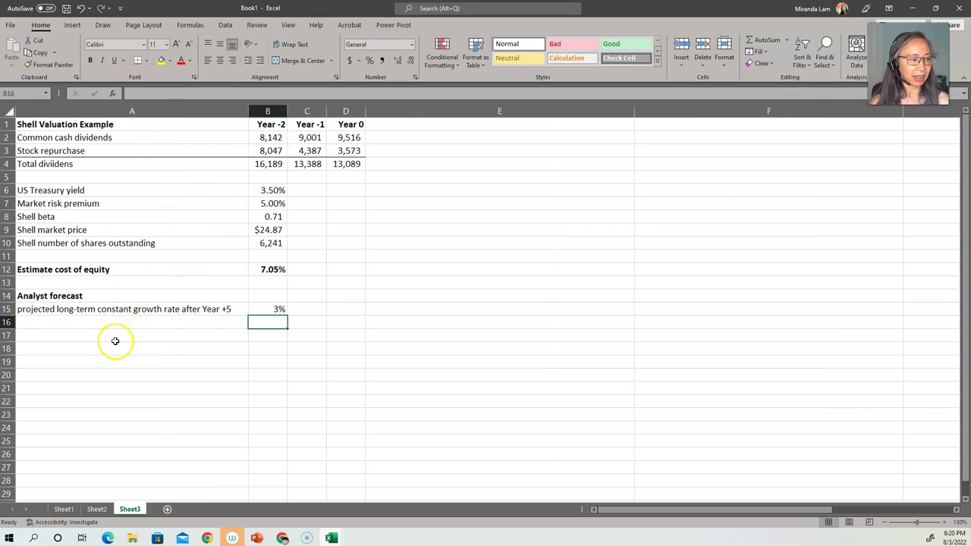
Enter the label "Projected dividend growth for Years +1 through +5" in A17.
click(194, 339)
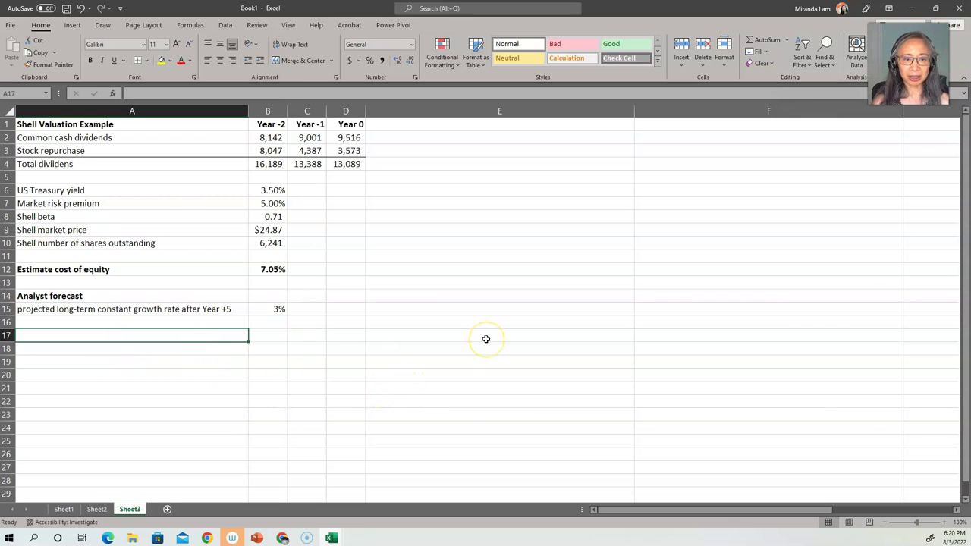
text(Projected)
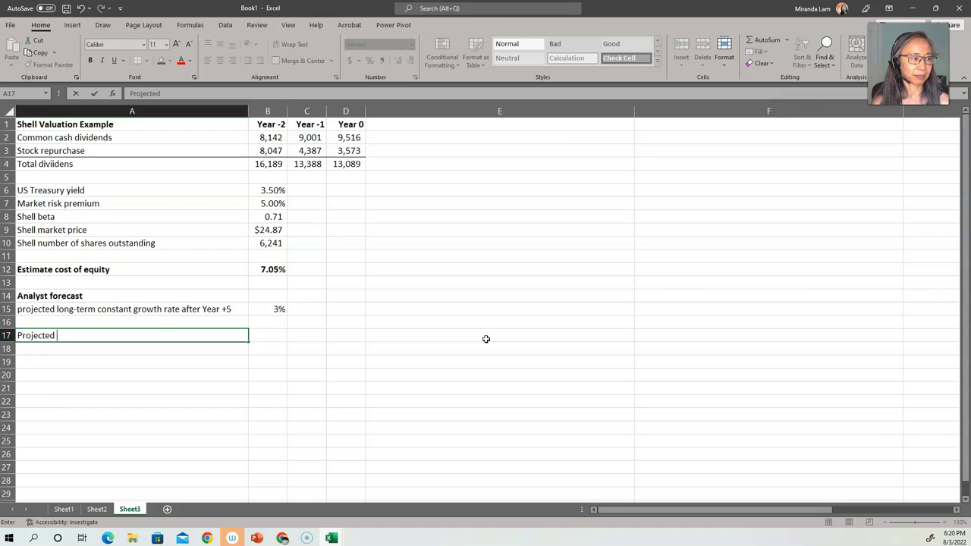
text( dividend growth )
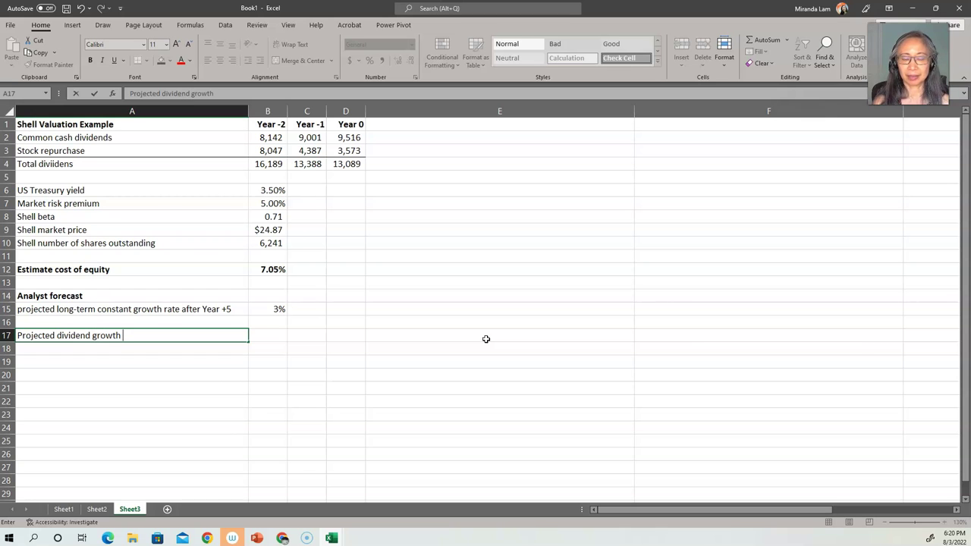
text(for Years +1)
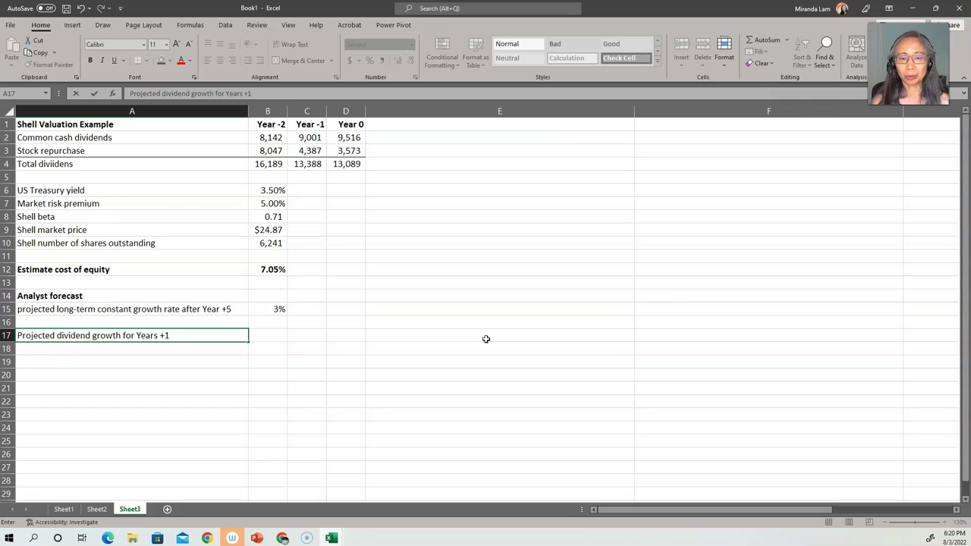
text( -)
key(BackSpace)
text(thro)
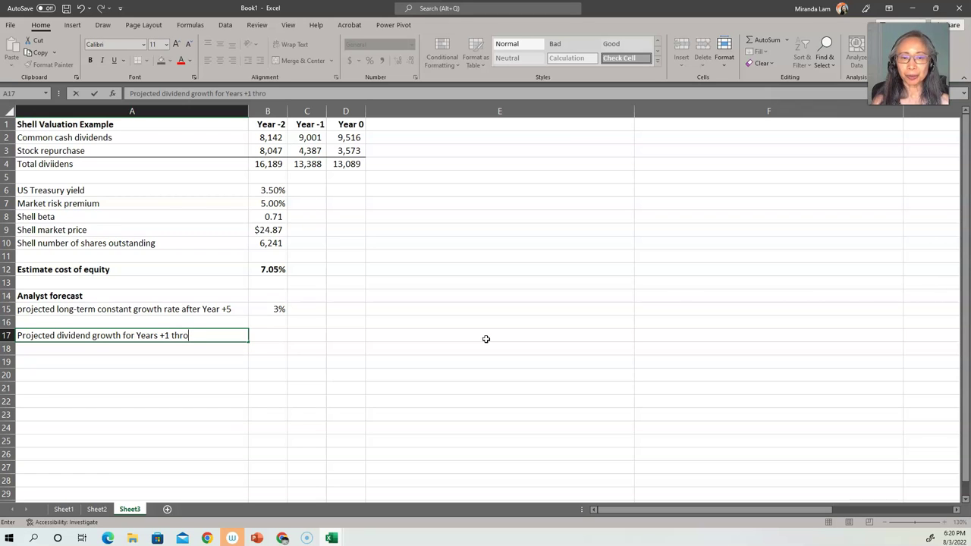
text(ugh +4)
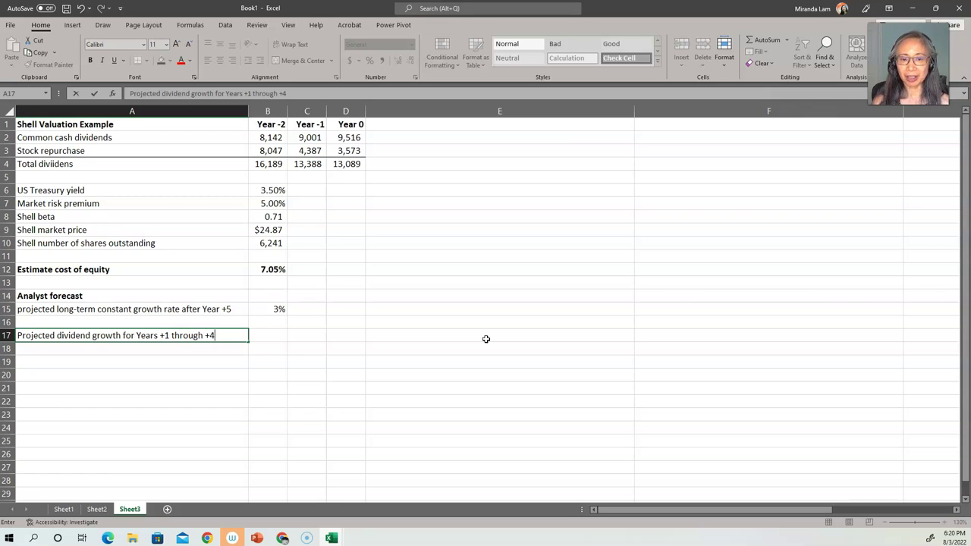
key(BackSpace)
text(5)
key(Return)
Add a bold, right-aligned "Year +1" column header in B16.
key(Up)
key(Up)
key(Right)
text(Year +1)
key(Up)
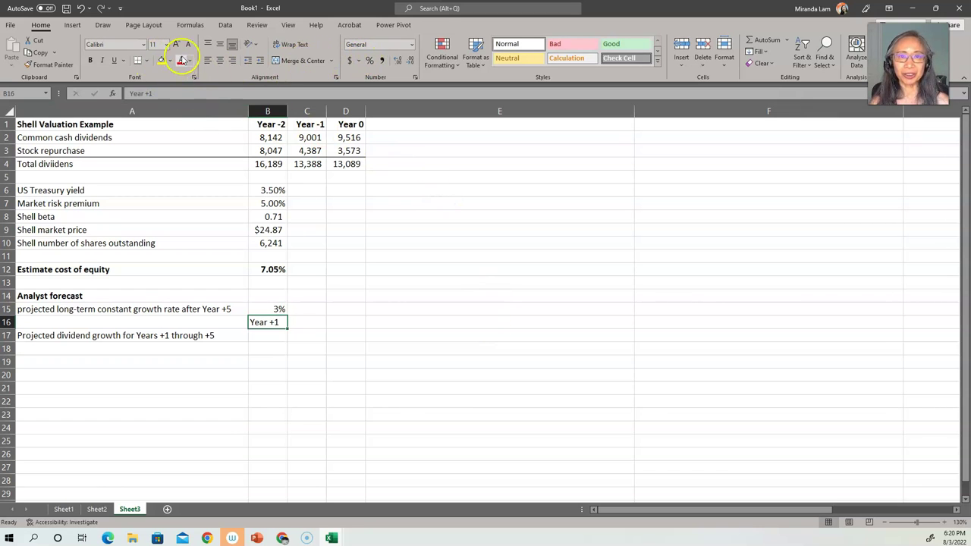
key(ctrl+b)
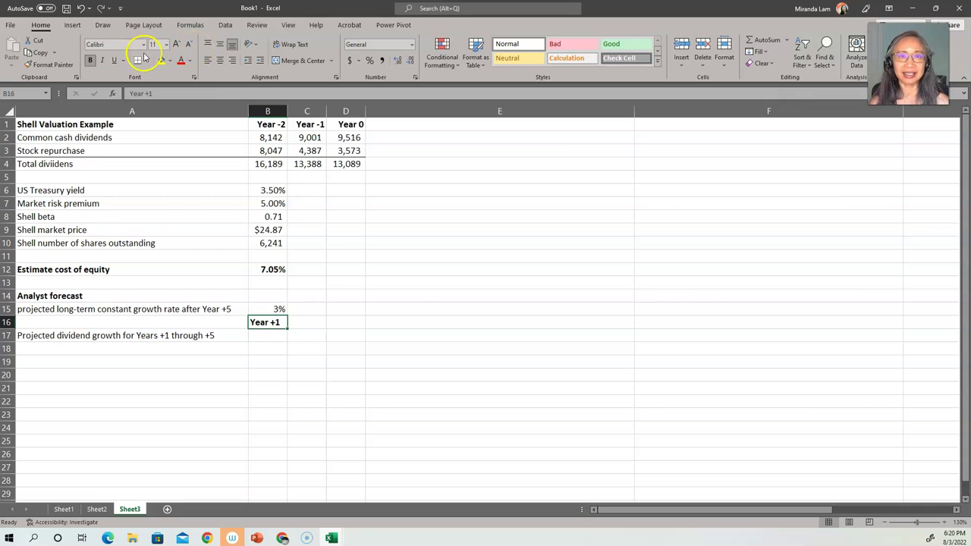
click(233, 62)
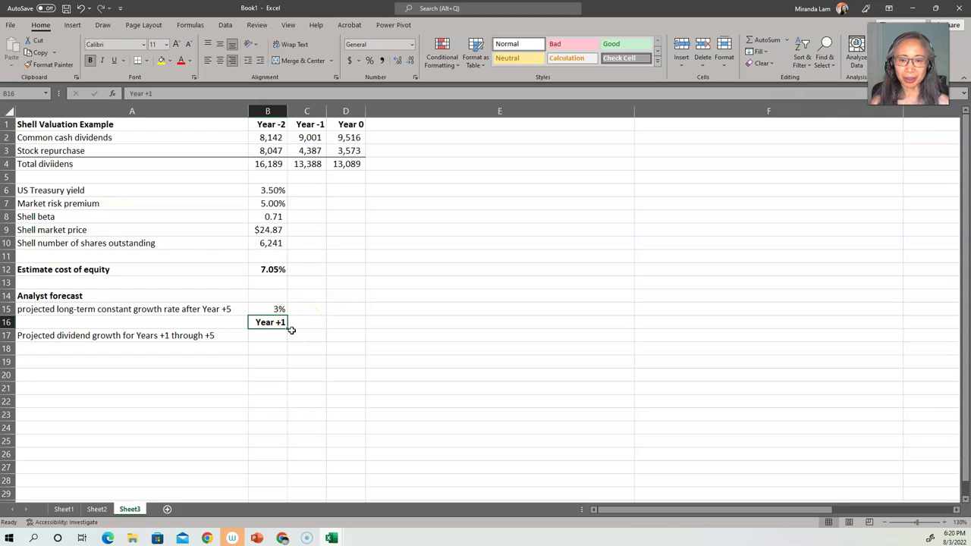
Extend the year header across row 16 to "Year +5" in F16 and autofit columns E and F.
drag(288, 329, 886, 329)
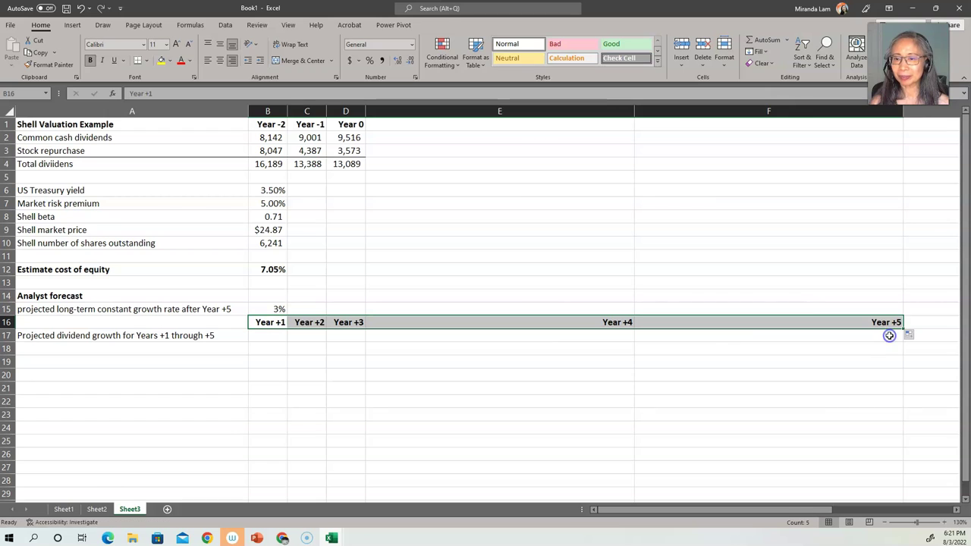
double_click(632, 109)
double_click(670, 110)
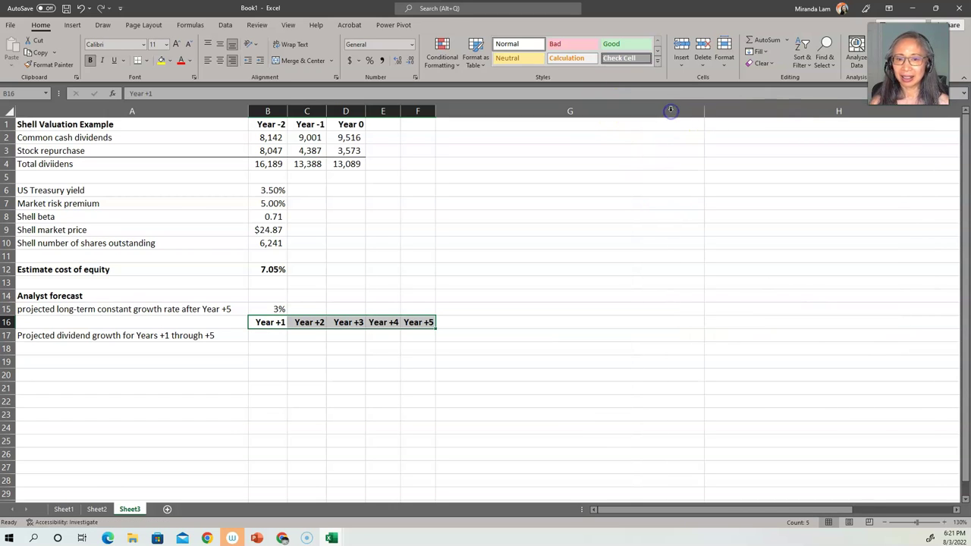
Enter 5% as the projected dividend growth for each of Years +1 to +5 in B17:F17.
click(265, 334)
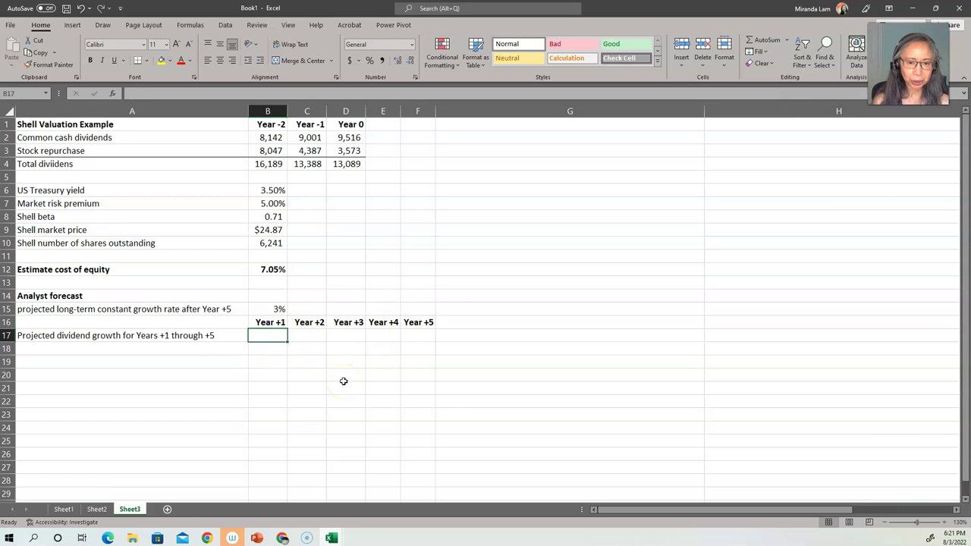
text(5%)
key(Tab)
text(%)
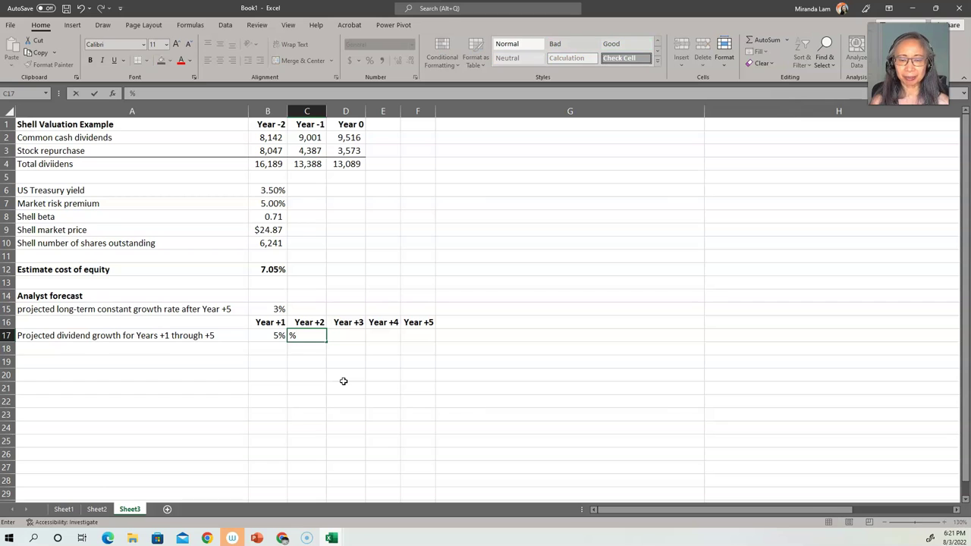
text(5%)
key(Tab)
text(5%)
key(Tab)
text(5%)
key(ctrl+Return)
key(Tab)
text(%)
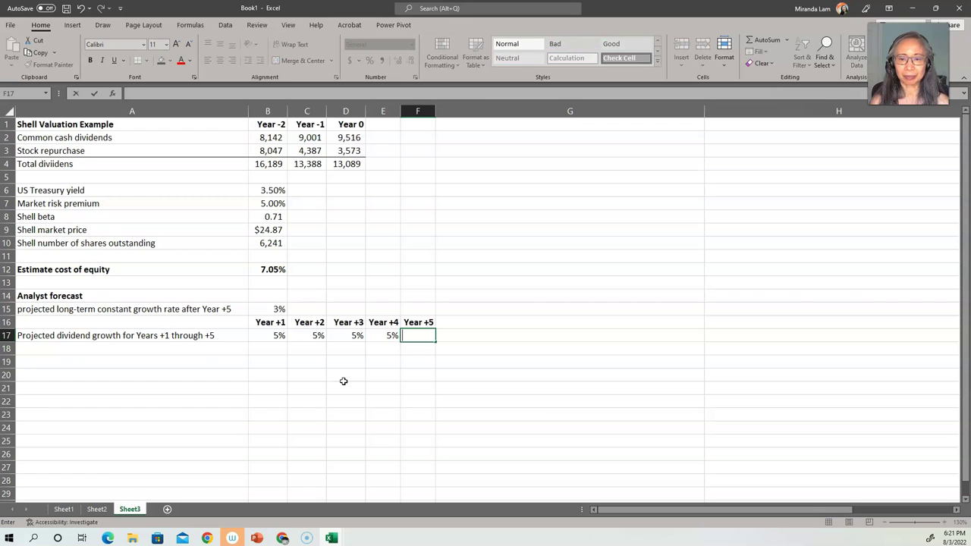
text(5%)
key(Return)
Enter the label "Project future total dividends" in A19.
key(Down)
key(Left)
key(Home)
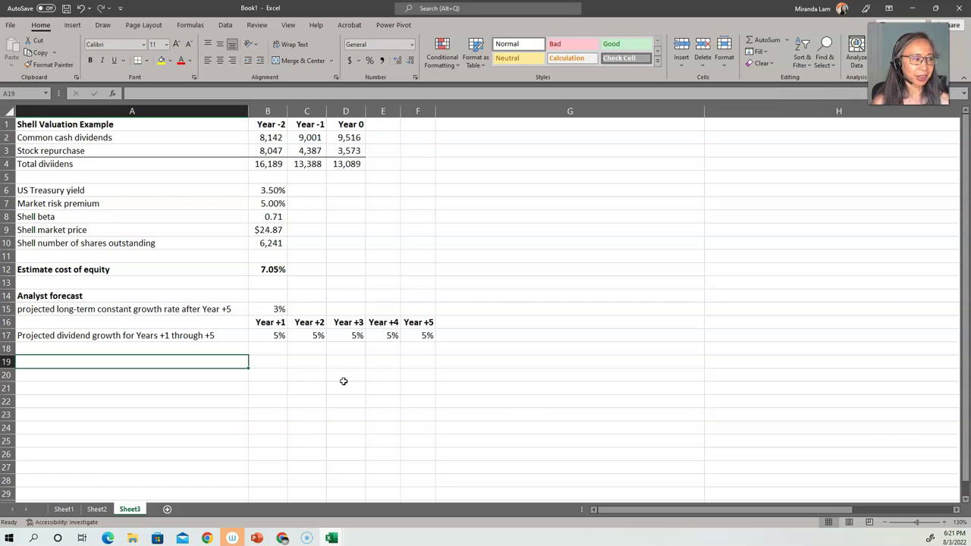
text(Project)
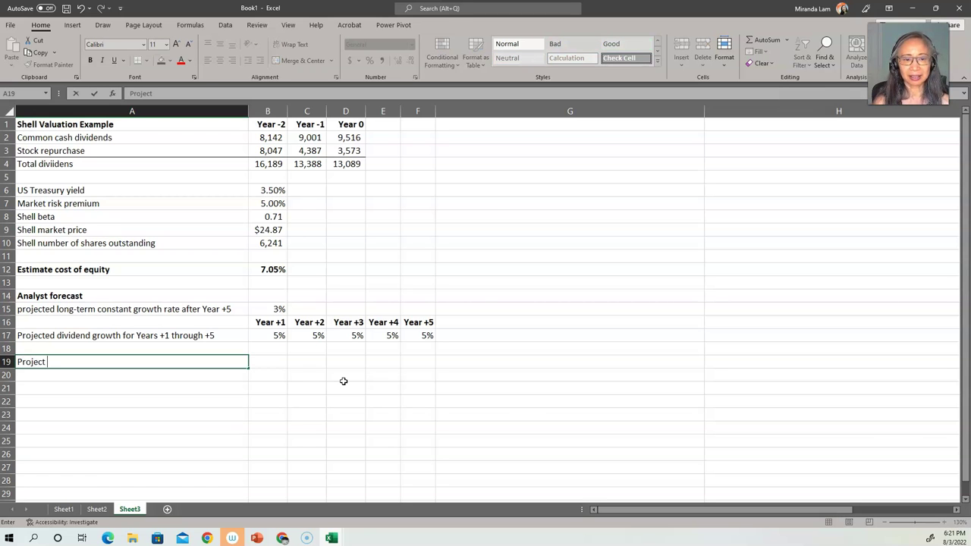
text( future total dividends)
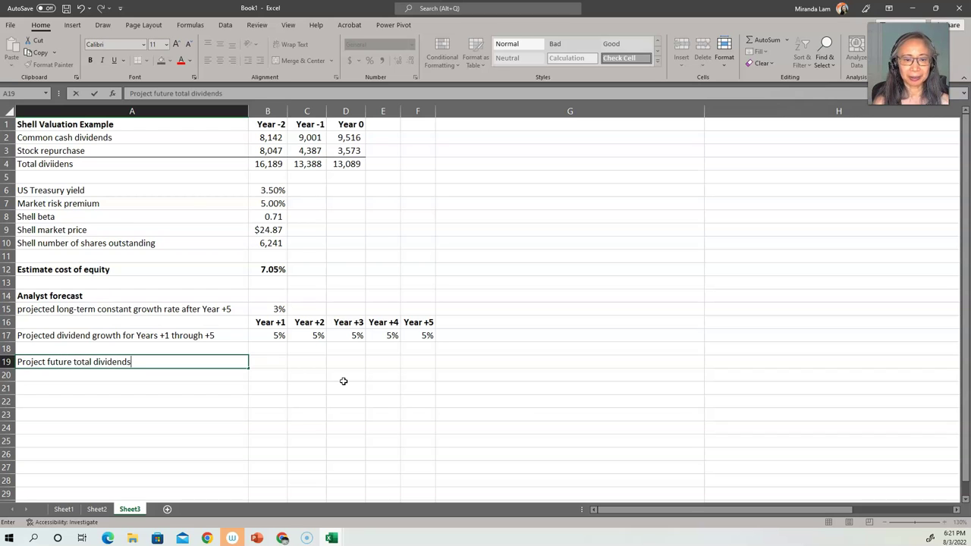
Calculate the Year +1 projected total dividend in B19 with the formula =D4*(1+B17).
key(Tab)
text(=)
key(Up)
key(Up)
key(Up)
key(Up)
key(Up)
key(Up)
key(Up)
key(Up)
key(Up)
key(Up)
key(Up)
key(Up)
key(Up)
key(Up)
key(Up)
key(Right)
key(Right)
text(*(1+)
key(Up)
key(Up)
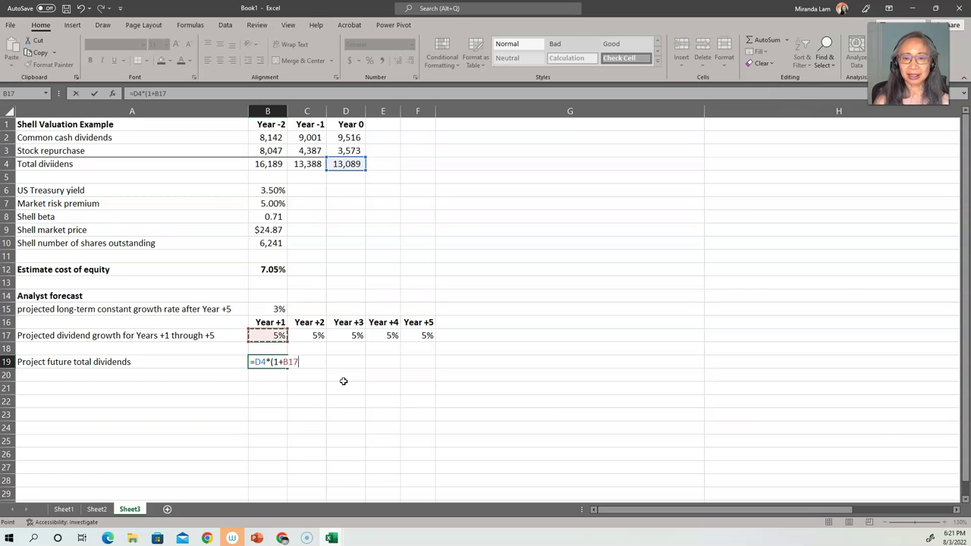
text())
key(Return)
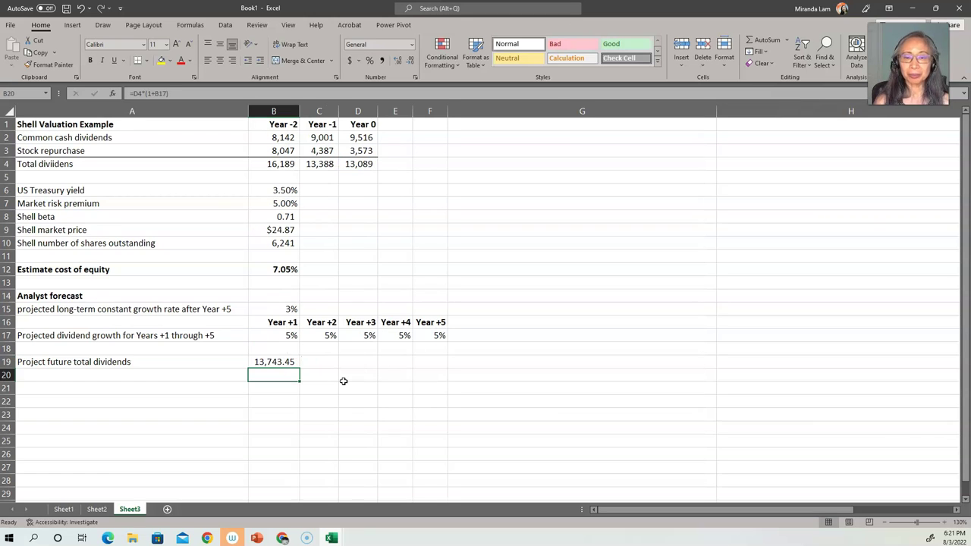
Calculate the Year +2 projected total dividend in C19 with the formula =B19*(1+C17).
key(Up)
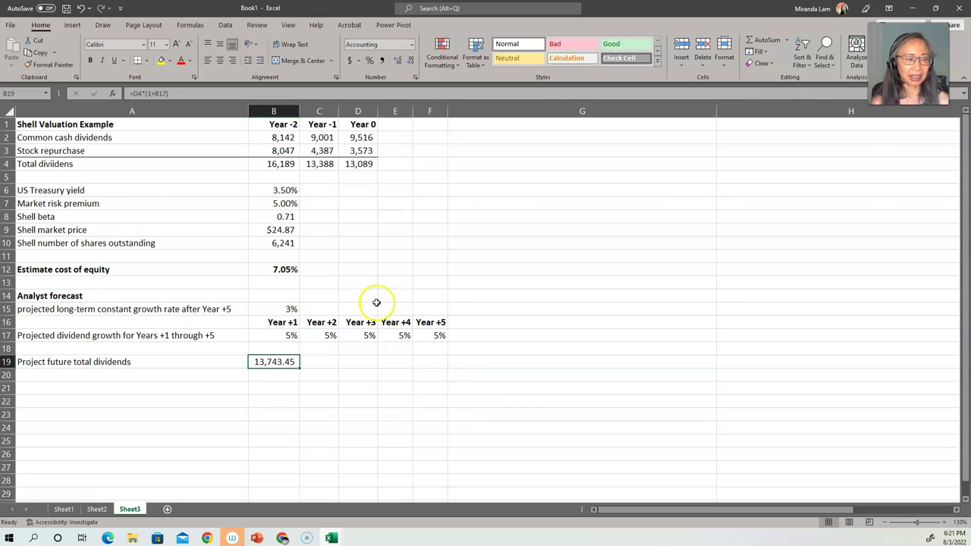
key(Right)
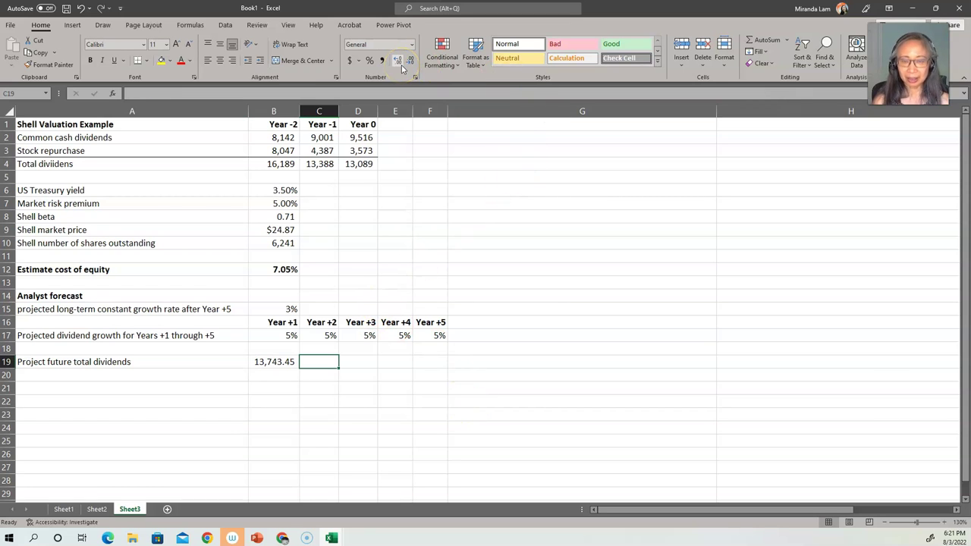
text(=)
key(Left)
text(*(1+)
key(Up)
key(Up)
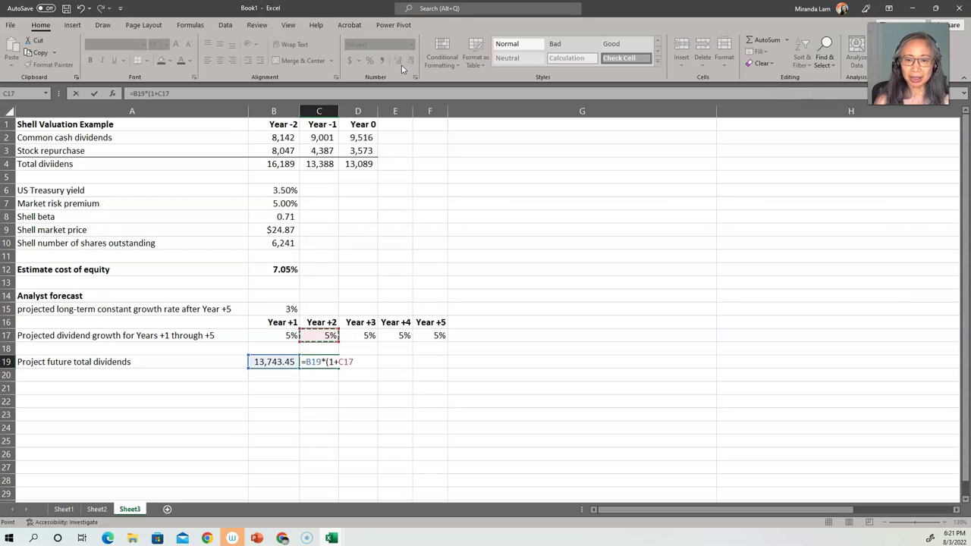
text())
key(Return)
Copy the Year +2 dividend formula from C19 across to Year +5 in F19.
key(Up)
key(ctrl+c)
key(shift+Right)
key(shift+Right)
key(shift+Right)
key(Return)
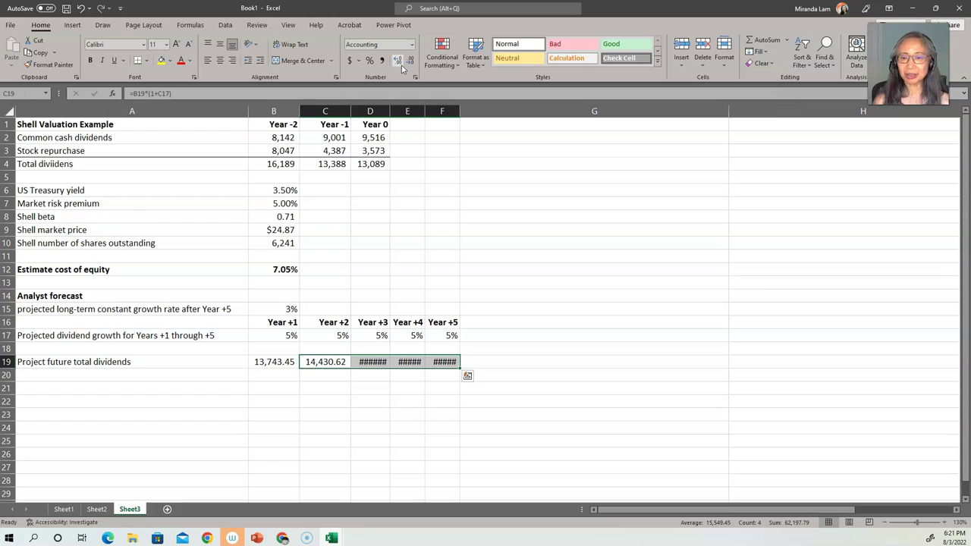
Widen columns D, E and F so the projected dividends in row 19 fit.
double_click(390, 111)
double_click(437, 111)
drag(486, 108, 504, 107)
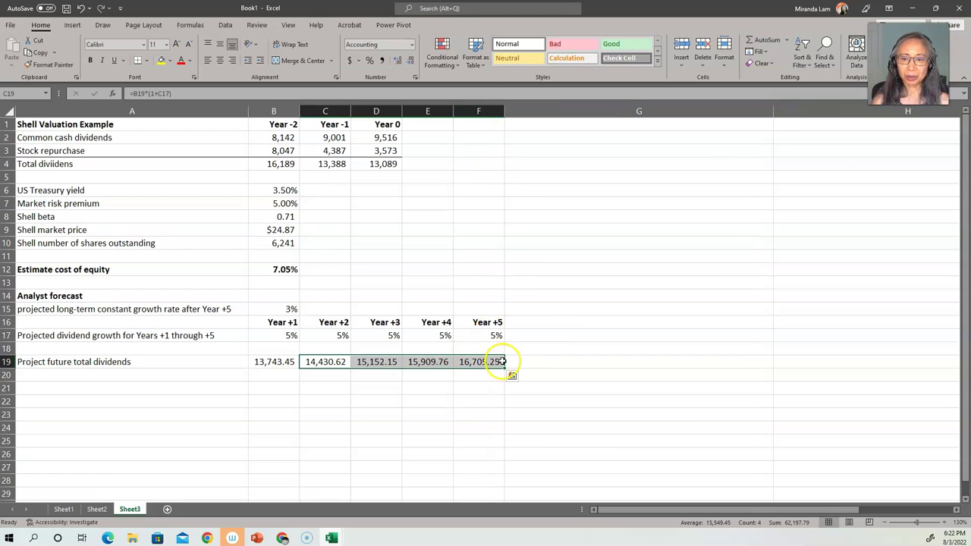
click(292, 362)
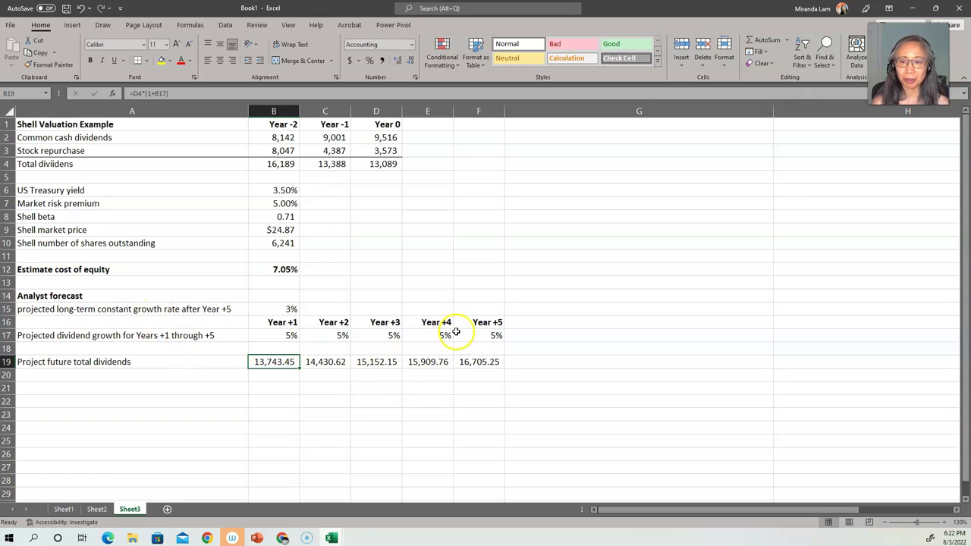
click(481, 322)
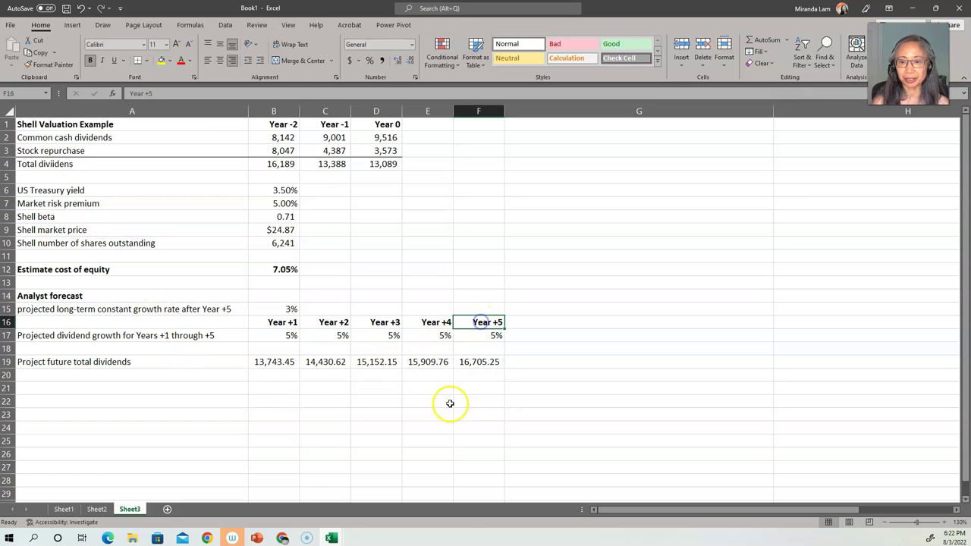
Enter the label "Project continuing value at Year +5" in A20.
click(219, 377)
text(C)
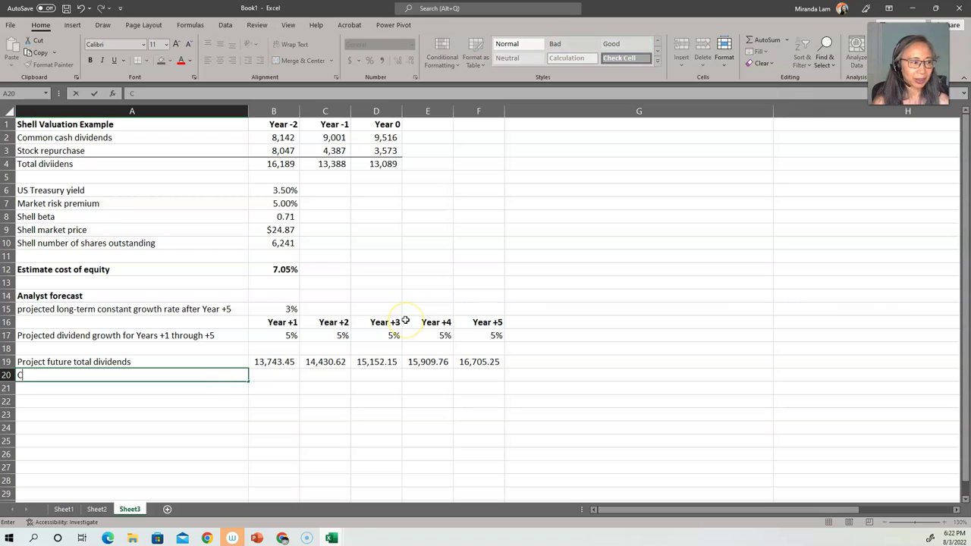
text(ont)
key(BackSpace)
key(BackSpace)
key(BackSpace)
key(BackSpace)
text(Pro)
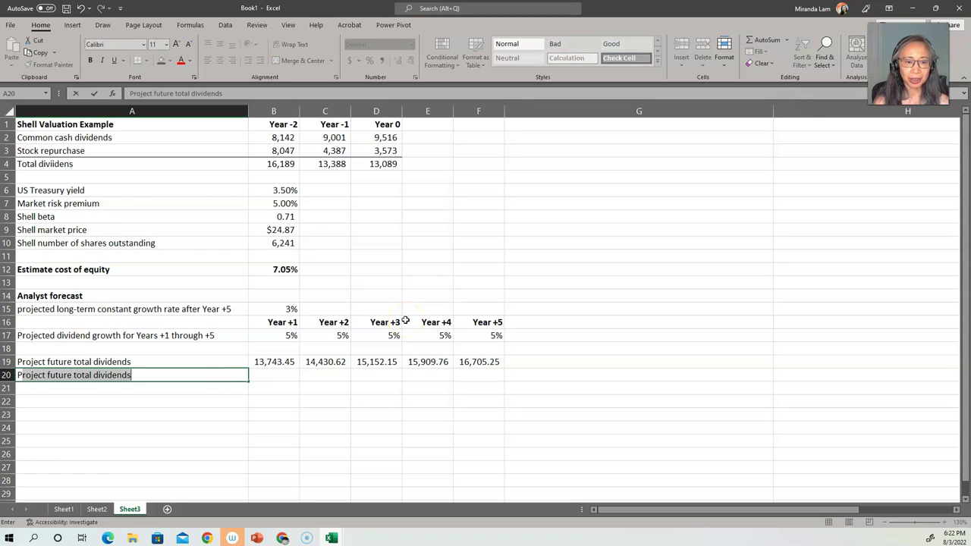
text(ject )
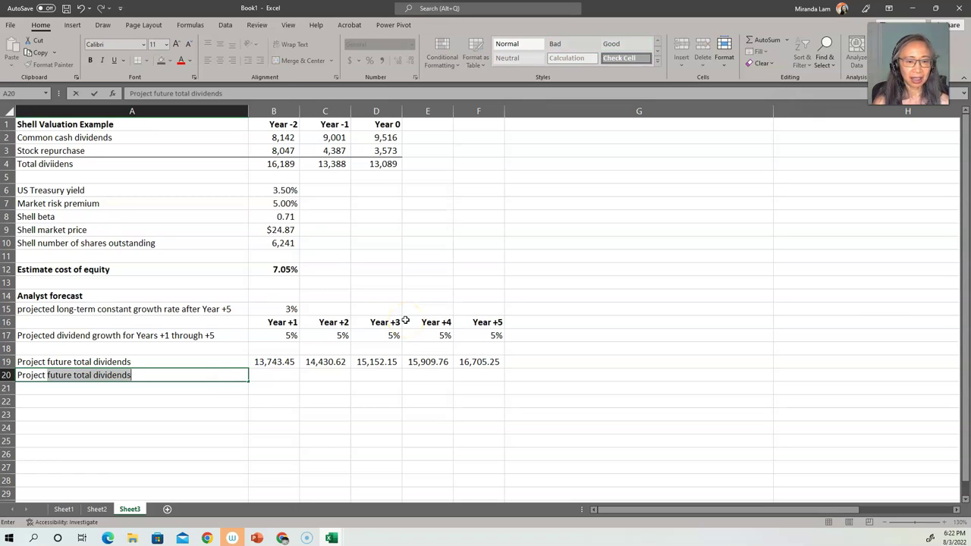
text(continuing value at Year +5)
key(BackSpace)
key(BackSpace)
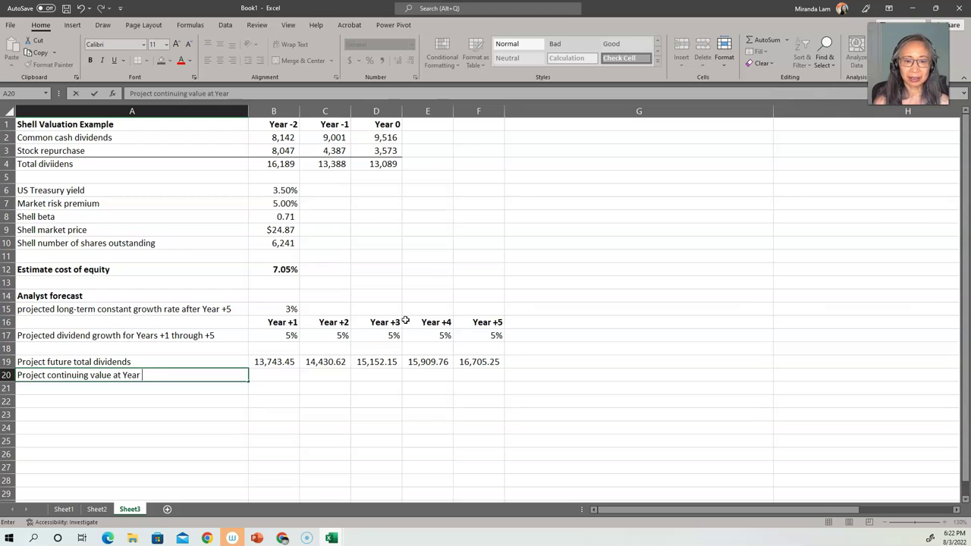
text(+5)
key(Return)
Calculate the continuing value in F20 with the formula =F19*(1+B15)/(B12-B15).
key(Up)
key(Right)
key(Right)
key(Right)
key(Right)
key(Right)
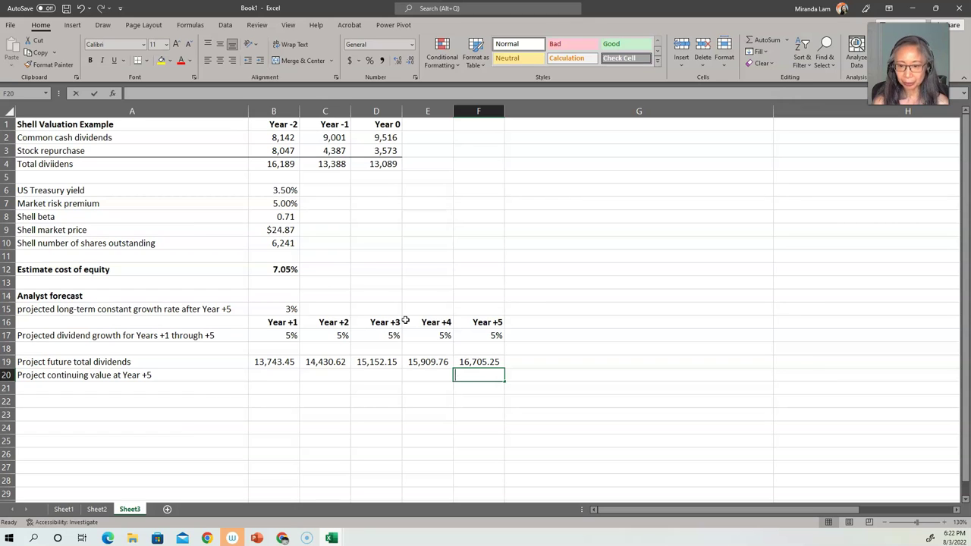
text(=)
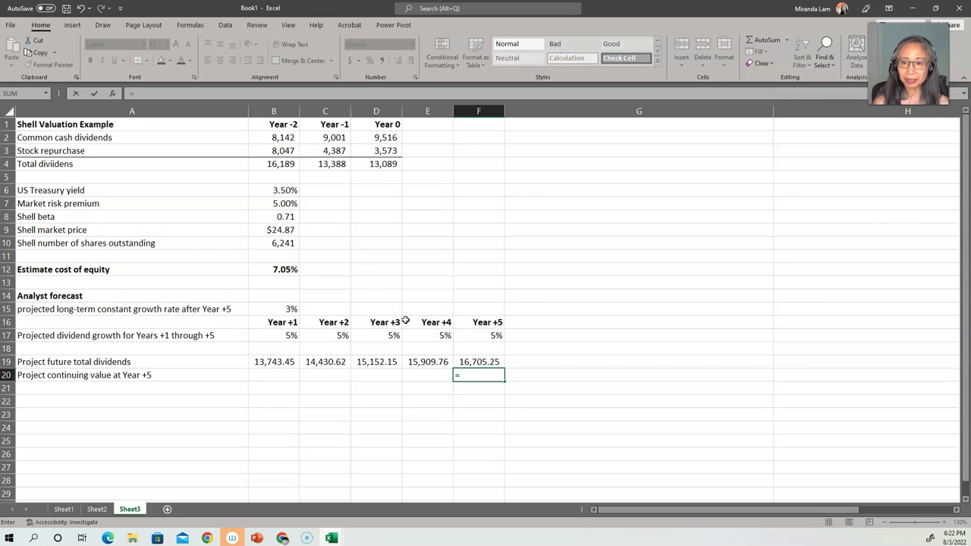
key(Up)
text(*)
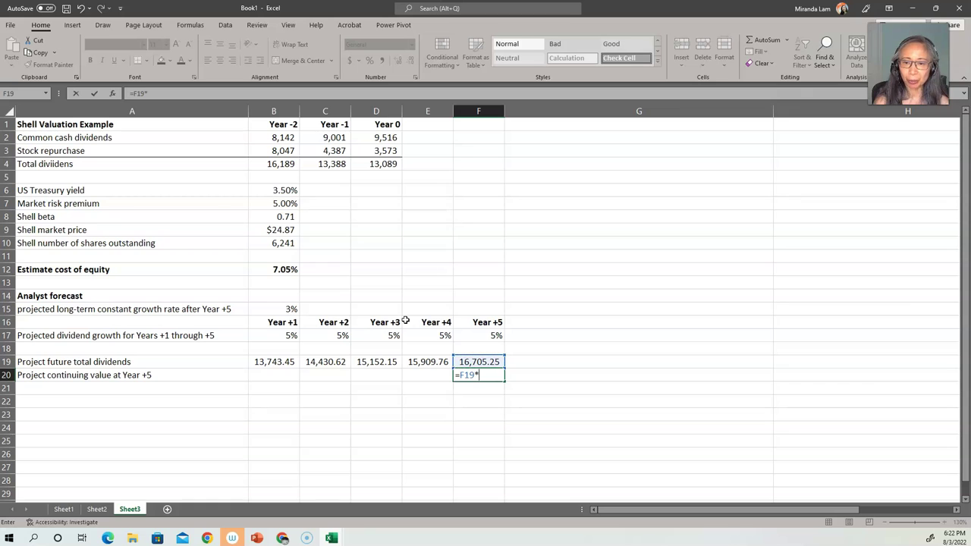
text((1+)
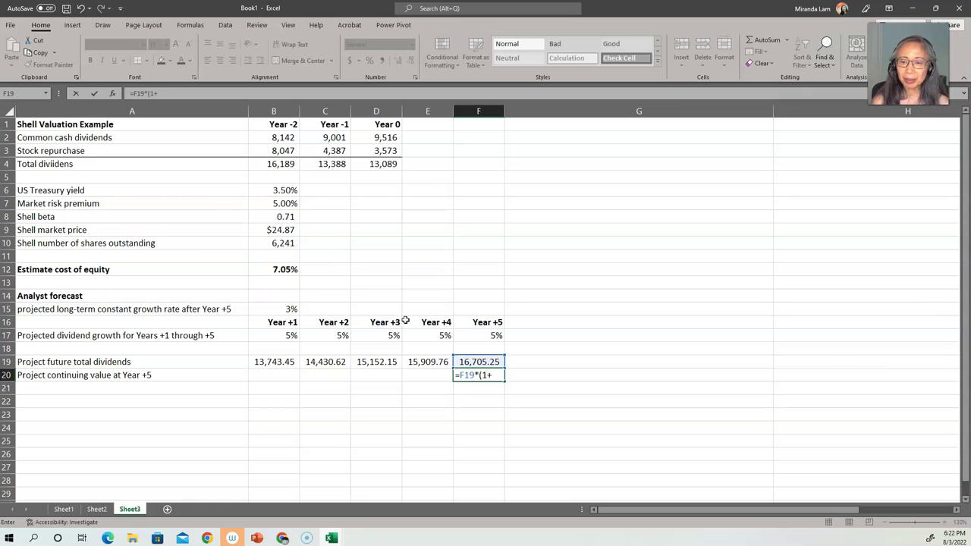
click(281, 309)
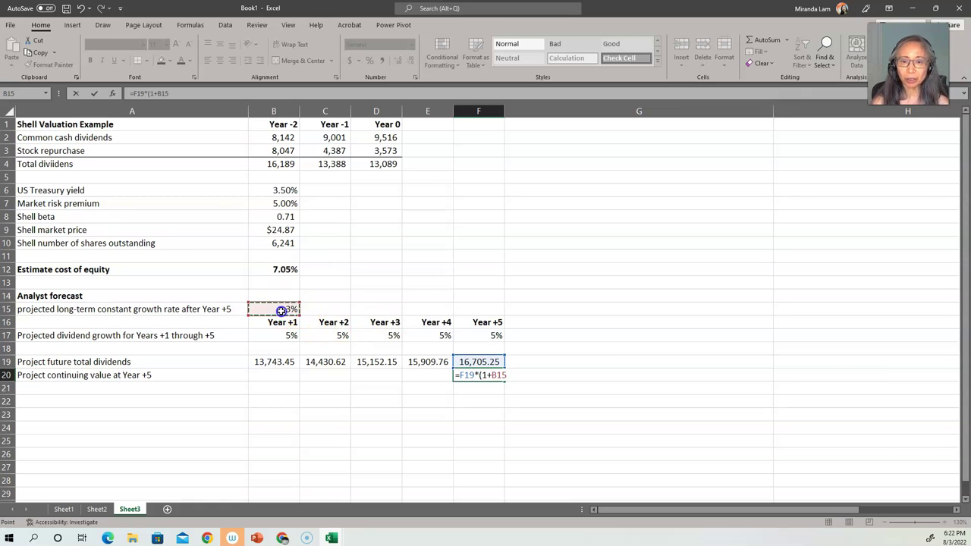
text()/()
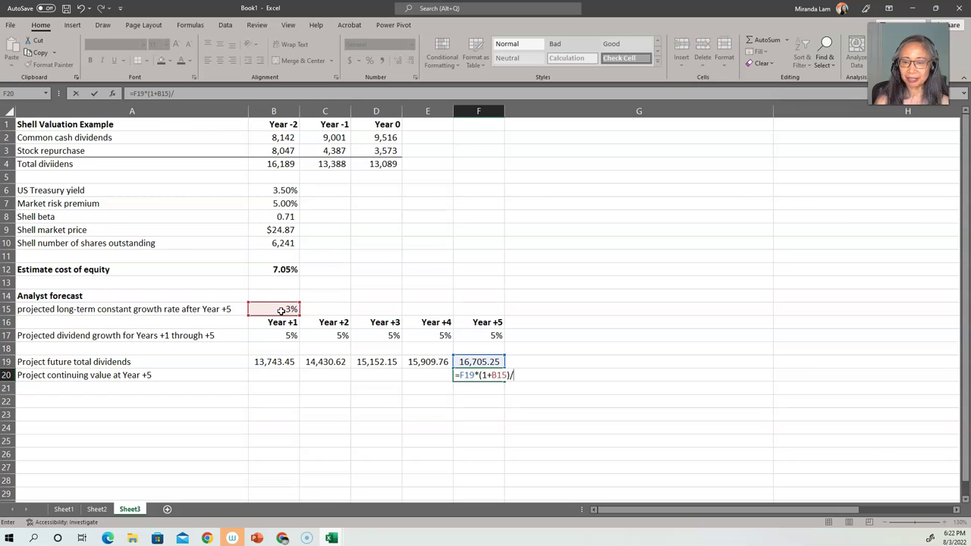
click(279, 274)
text(-)
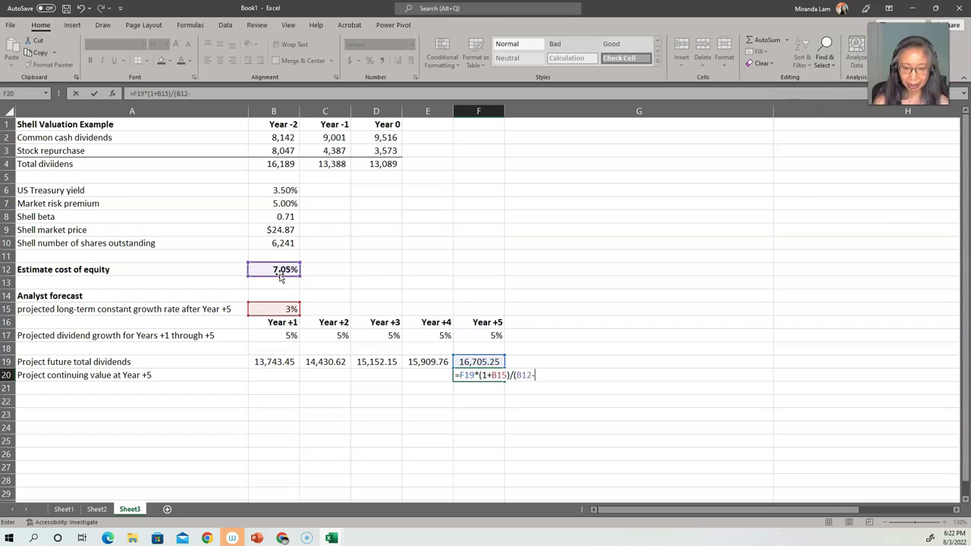
click(264, 312)
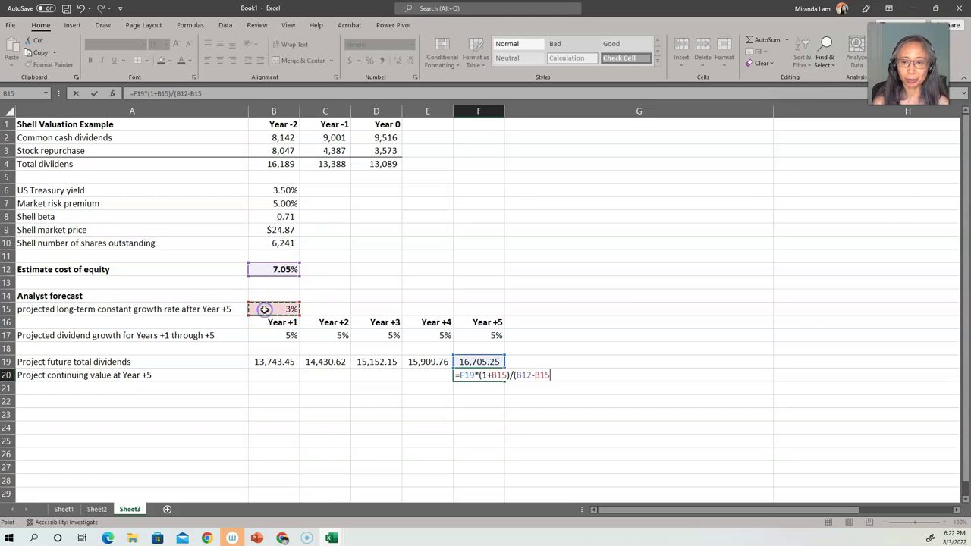
text())
key(Return)
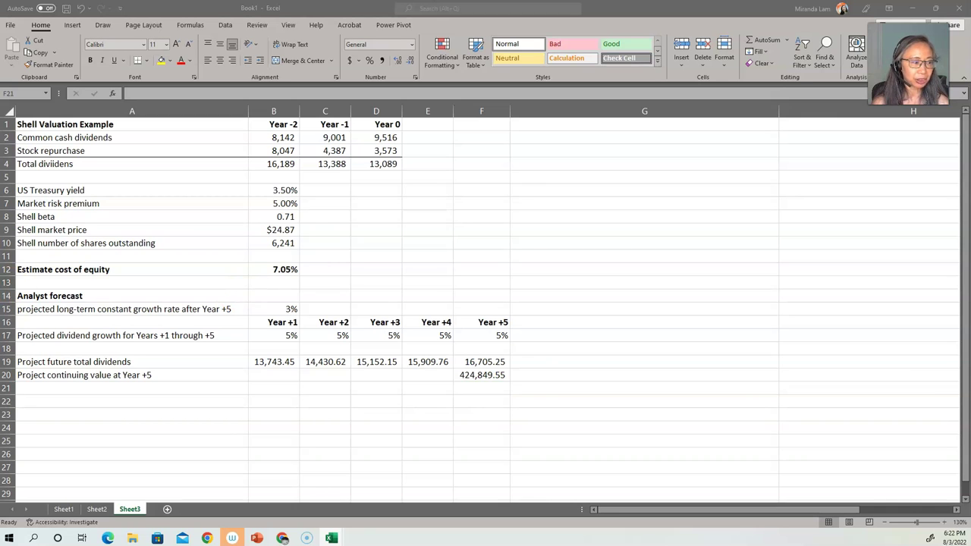
Enter the label "Total projected future cash flows" in A21.
click(148, 398)
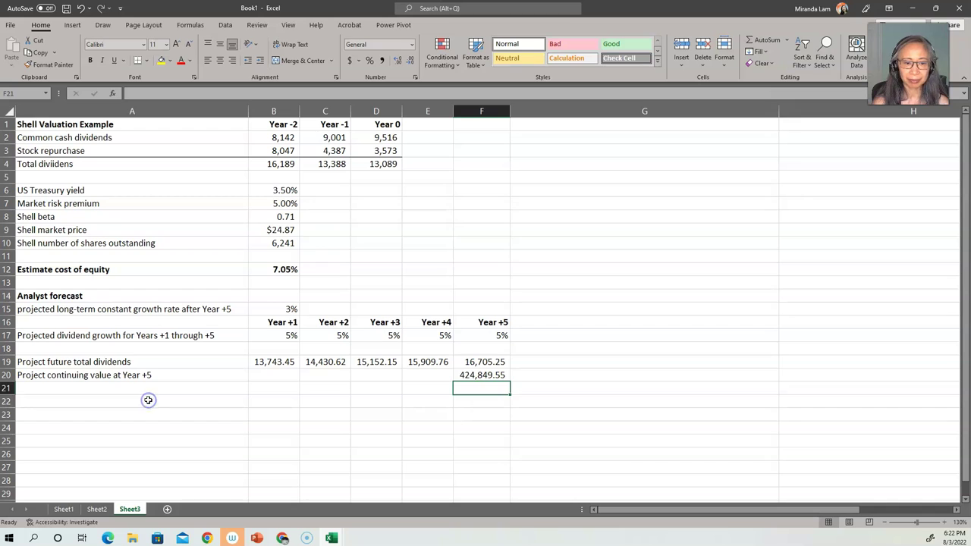
click(148, 399)
click(144, 377)
click(187, 387)
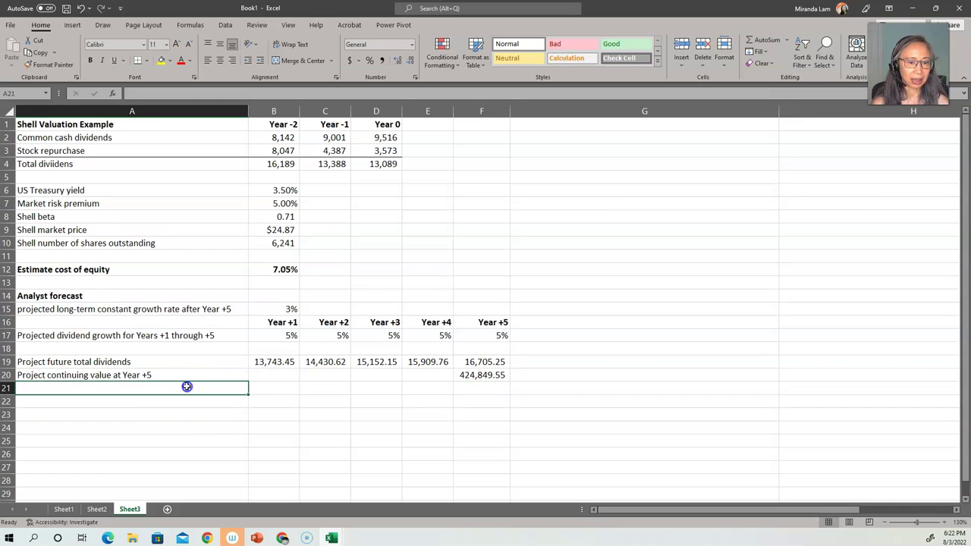
text(Total projected fu)
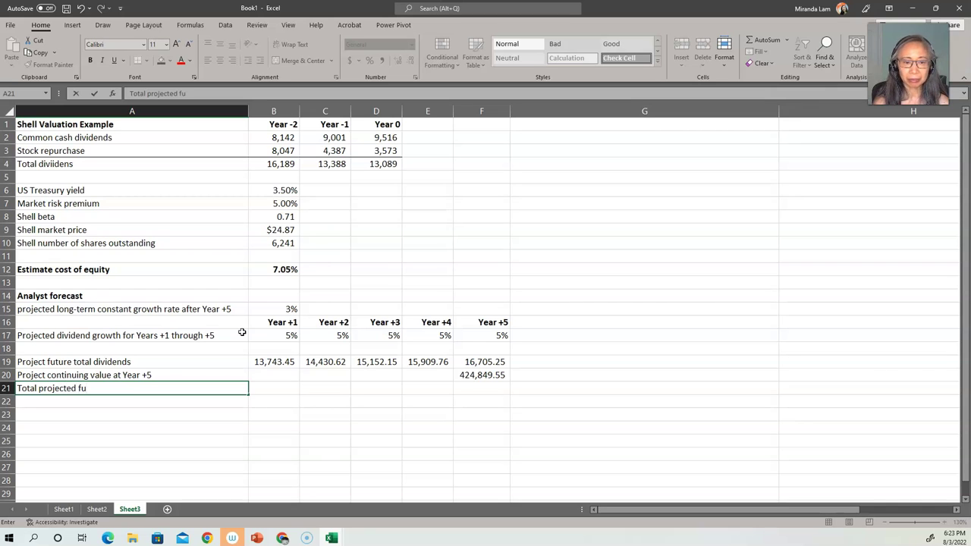
text(ture cahs)
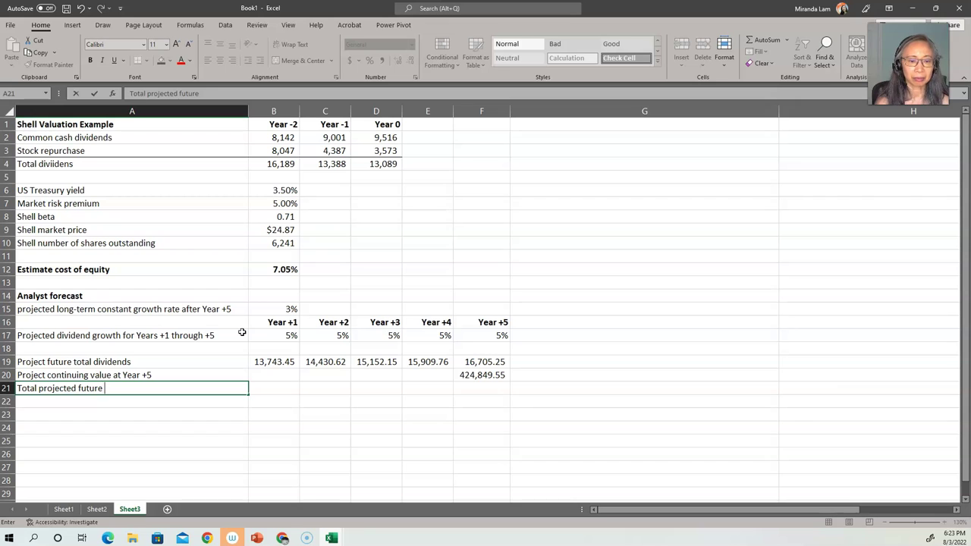
key(BackSpace)
key(BackSpace)
text(sh flows)
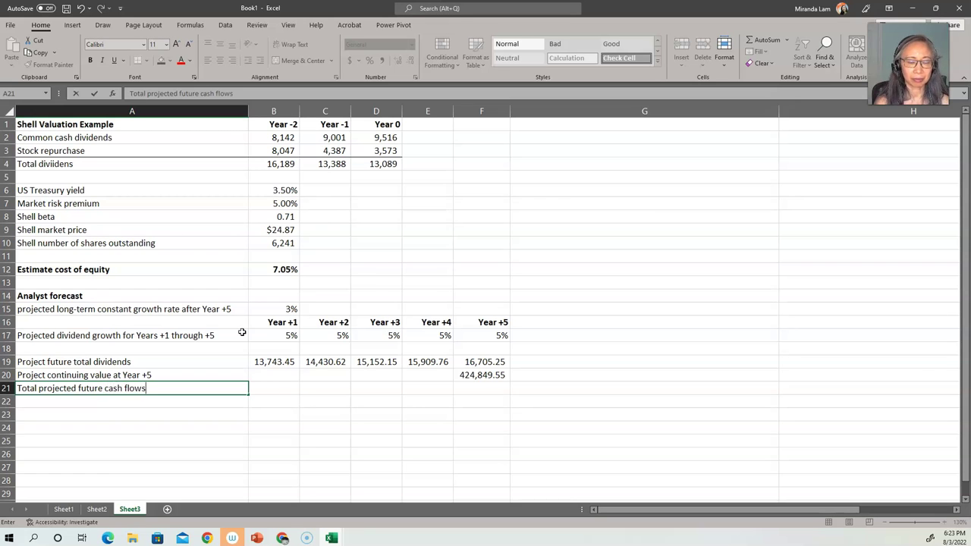
Calculate the Year +1 total projected cash flow in B21 with the formula =B20+B19.
key(Tab)
text(=)
key(Up)
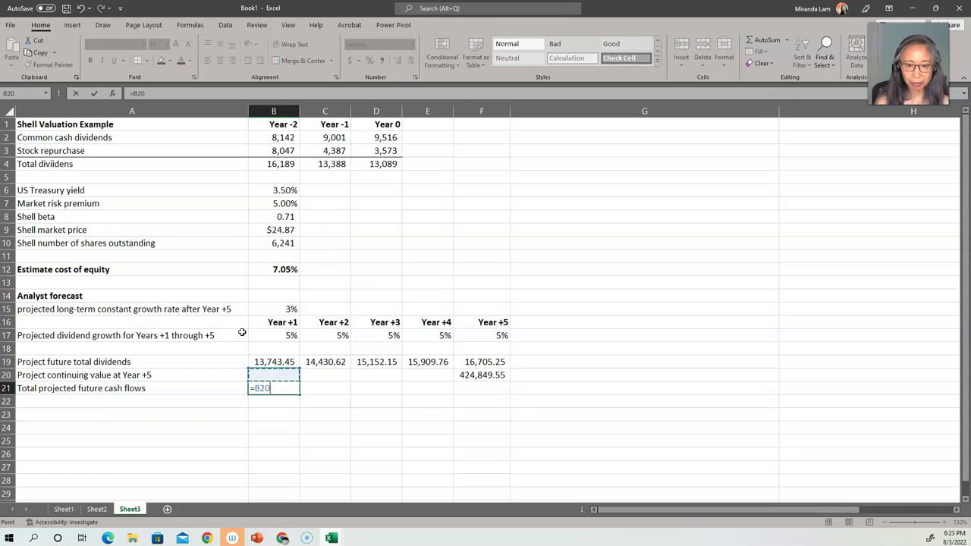
text(+)
key(Up)
key(Up)
key(Return)
Copy the total cash flow formula from B21 across to Year +5 in F21.
key(Up)
key(ctrl+c)
key(shift+Right)
key(shift+Right)
key(shift+Right)
key(shift+Right)
key(Return)
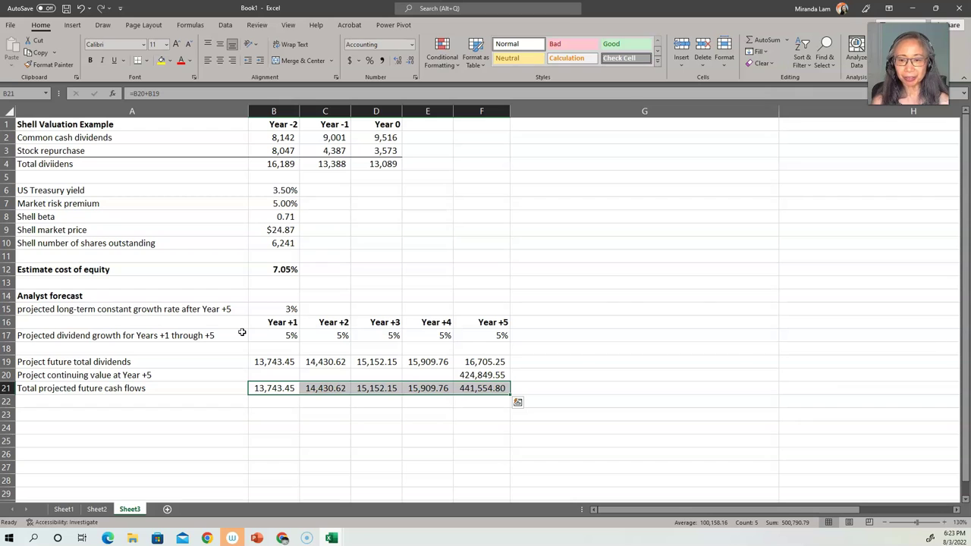
Make the "Total projected future cash flows" row bold across A21:F21.
key(Left)
key(shift+Right)
key(shift+Right)
key(shift+Right)
key(shift+Right)
key(shift+Right)
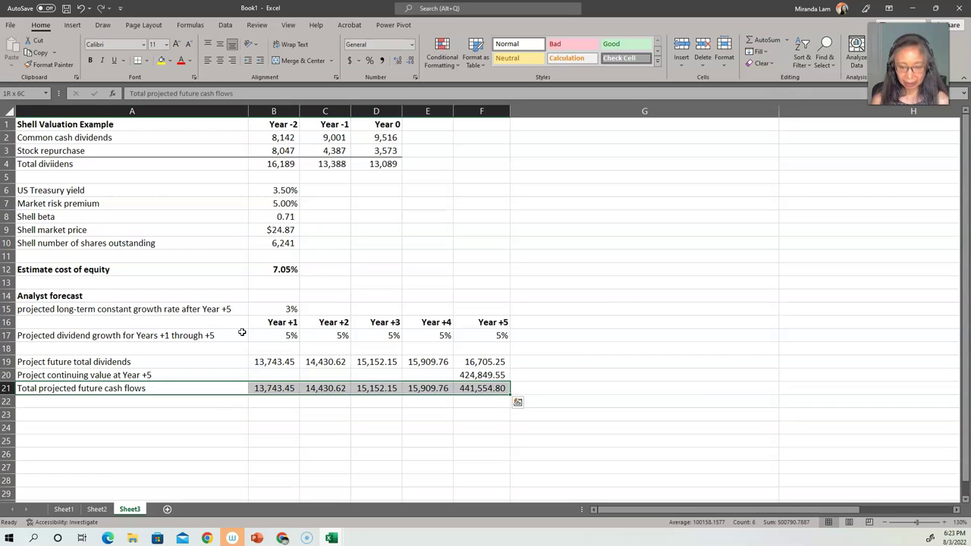
key(ctrl+b)
key(Right)
key(Right)
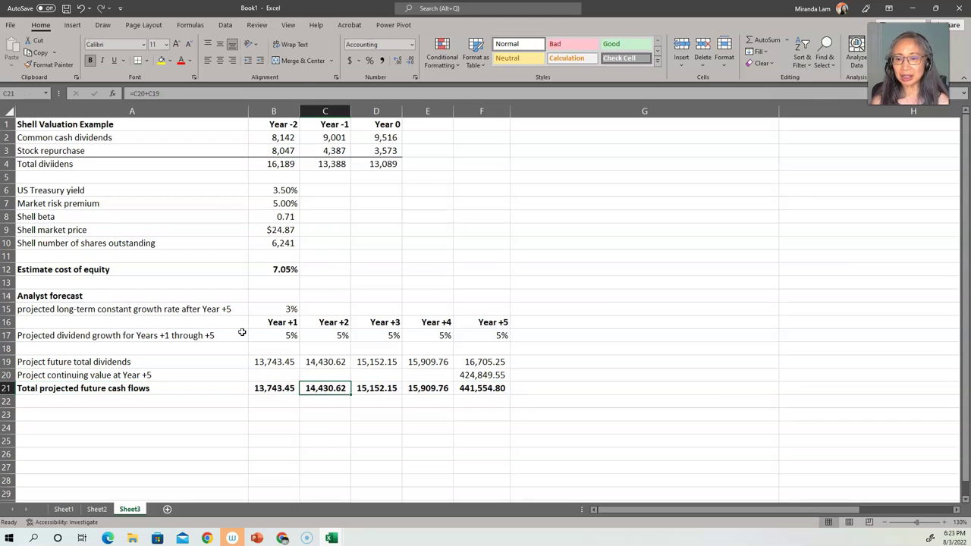
key(Right)
key(Right)
key(Right)
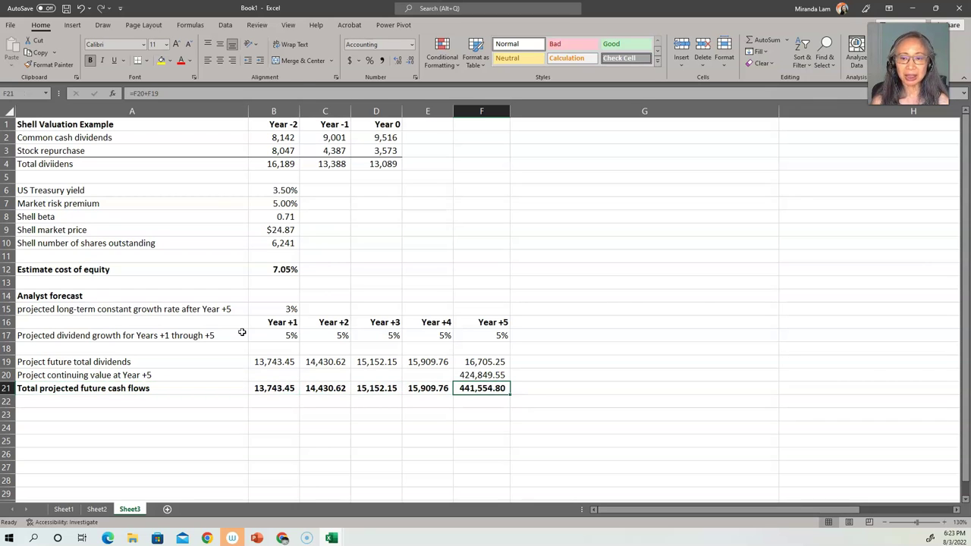
Enter the label "Present value of total future cash flows" in A22.
key(Down)
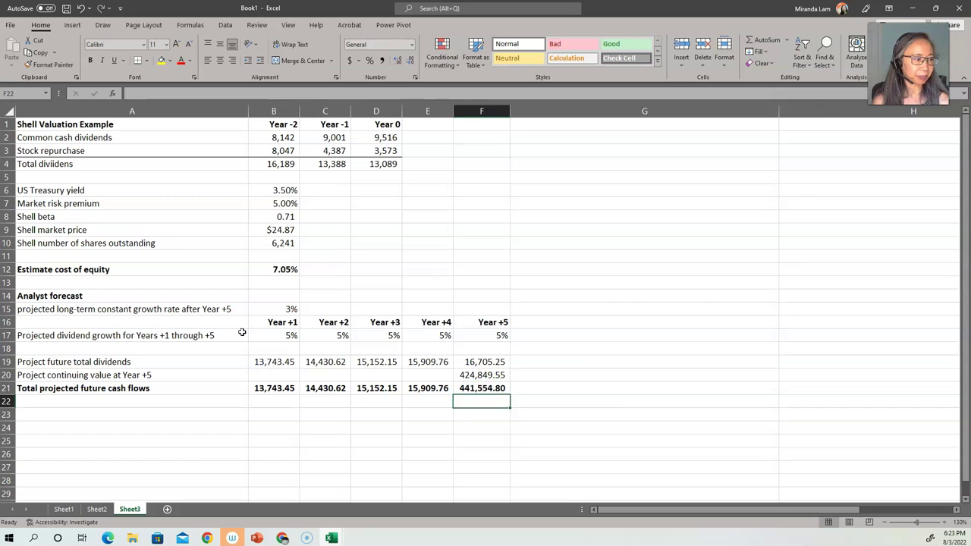
key(Left)
key(Left)
key(Left)
key(Left)
key(Left)
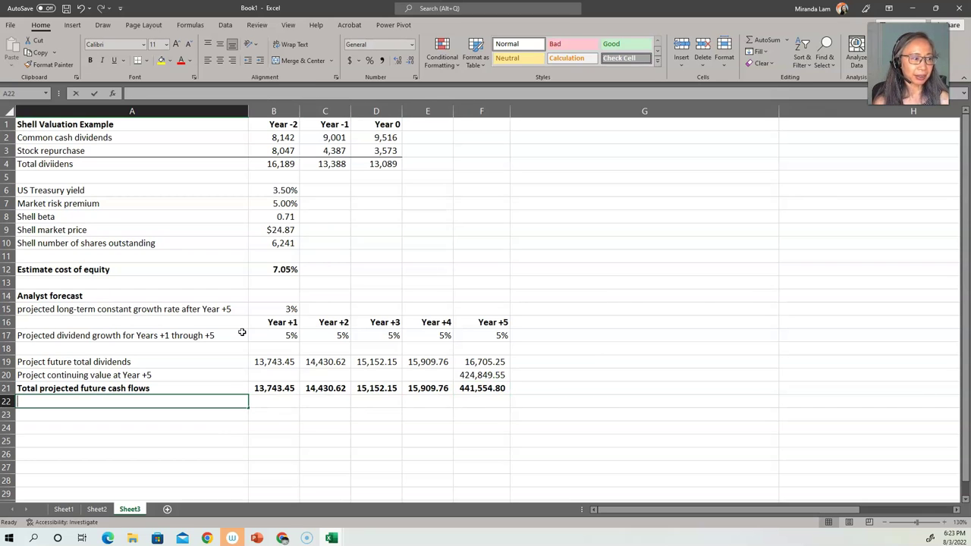
text(Present value of )
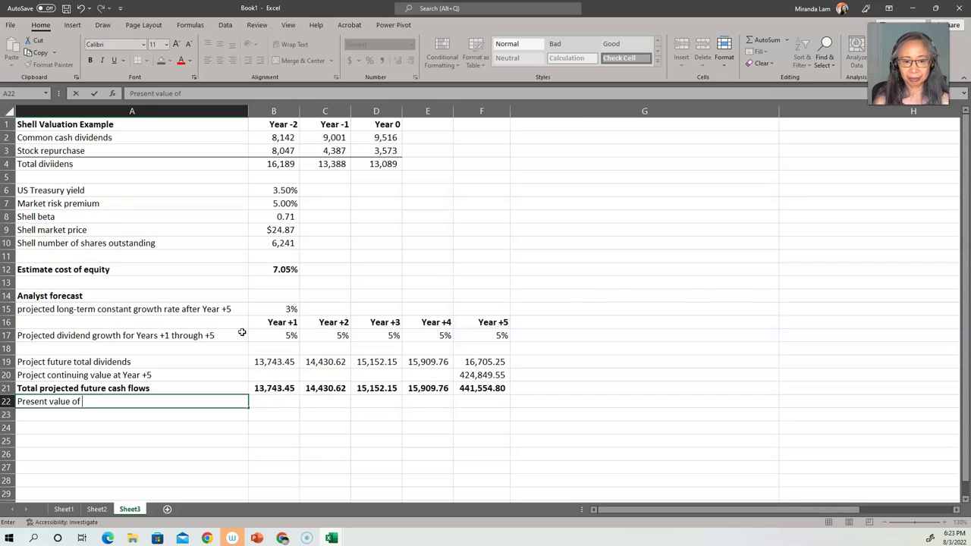
text(tot)
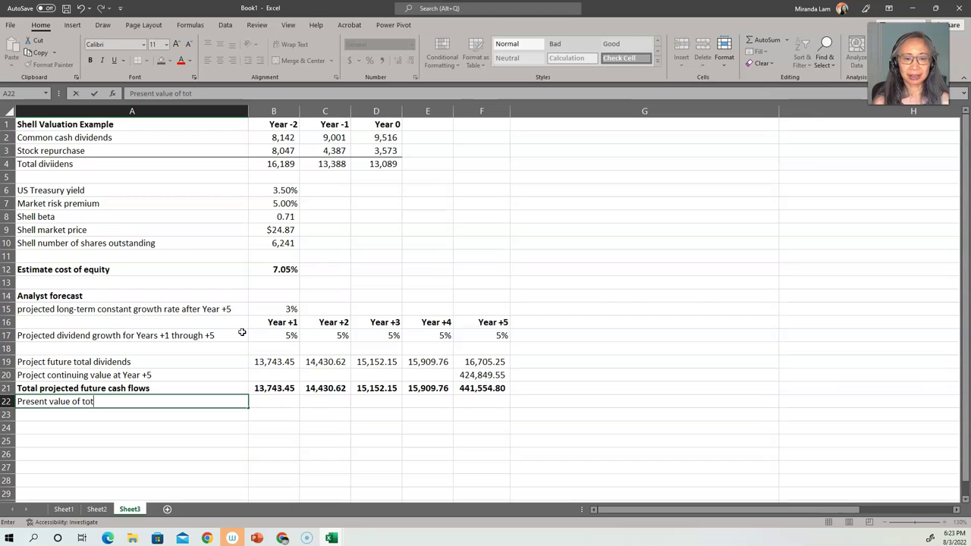
text(al futu)
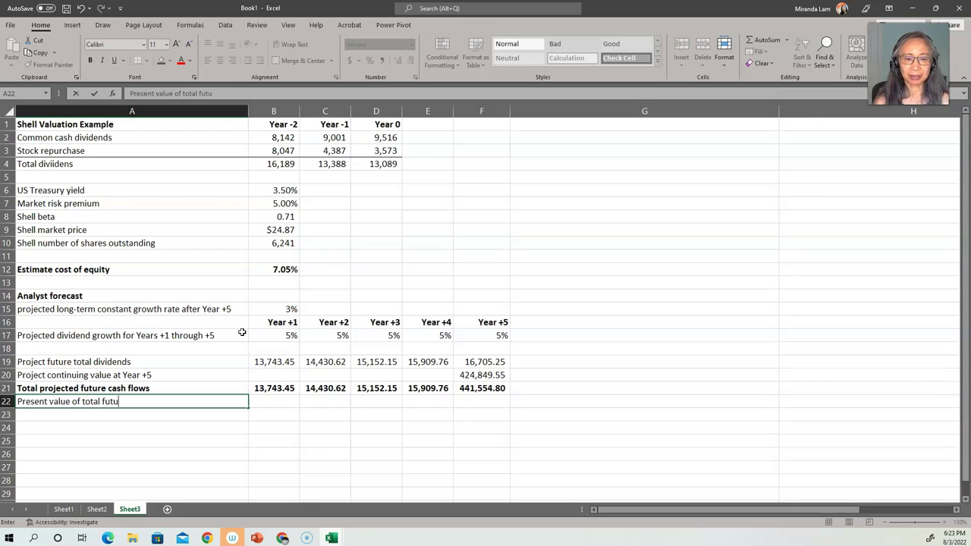
text(re cash flows)
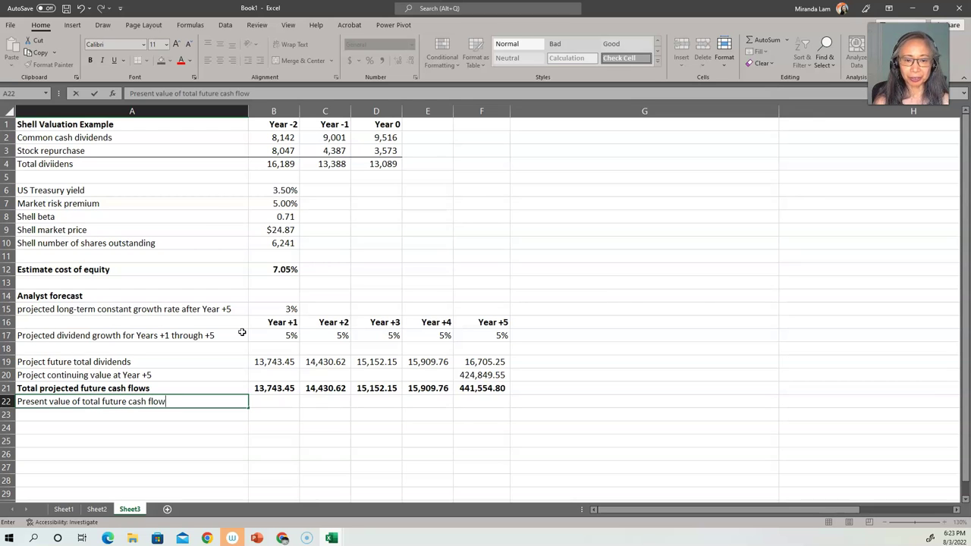
key(Tab)
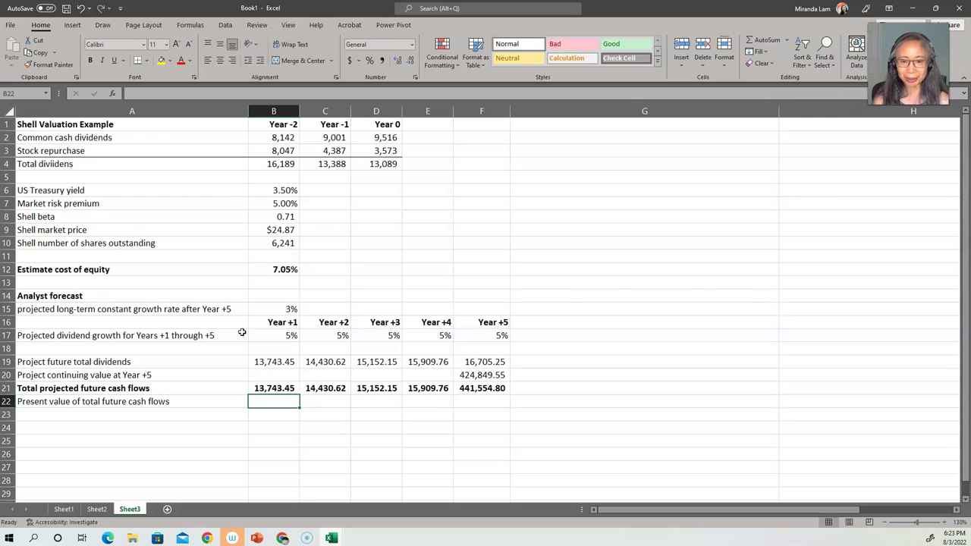
Calculate the present value of the total projected cash flows in B22 with the formula =NPV(B12,B21:F21).
text(=)
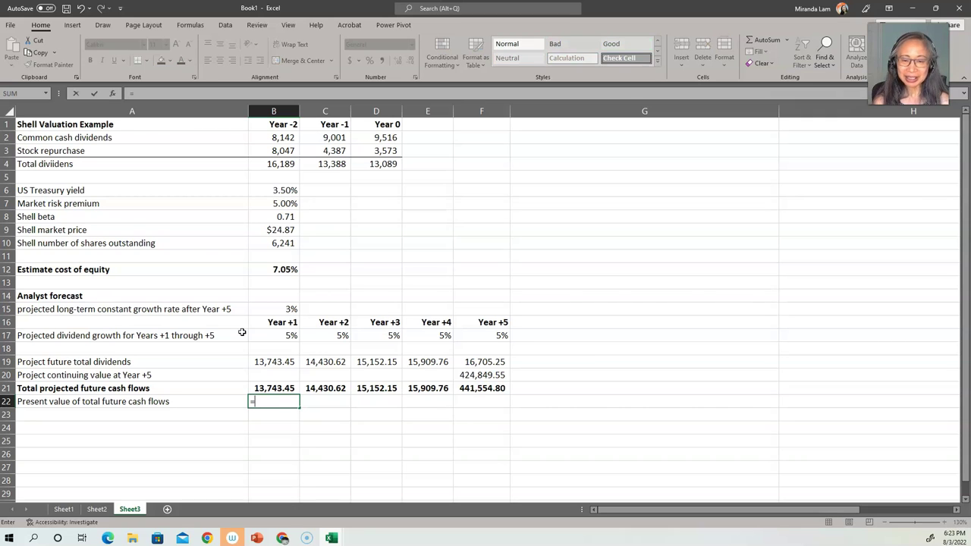
text(npv*()
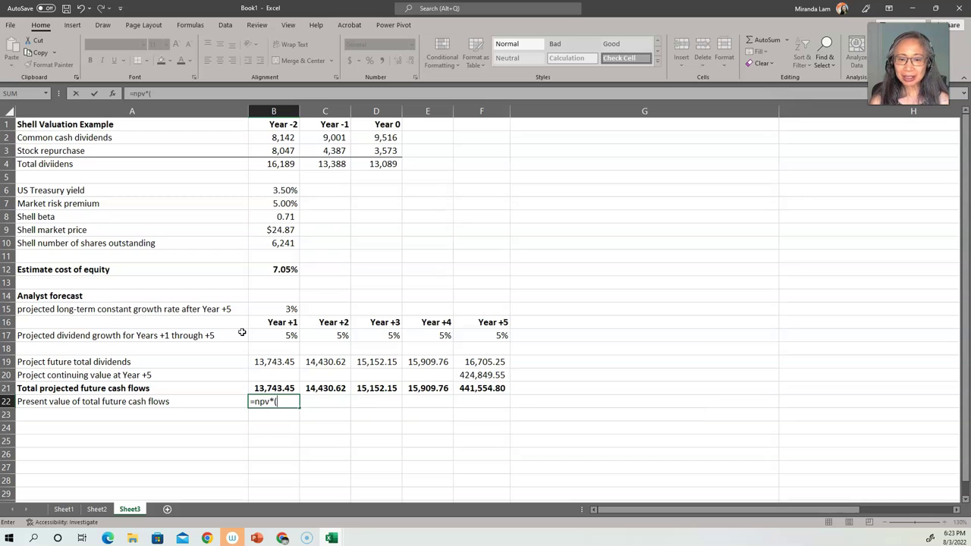
key(BackSpace)
key(BackSpace)
text(()
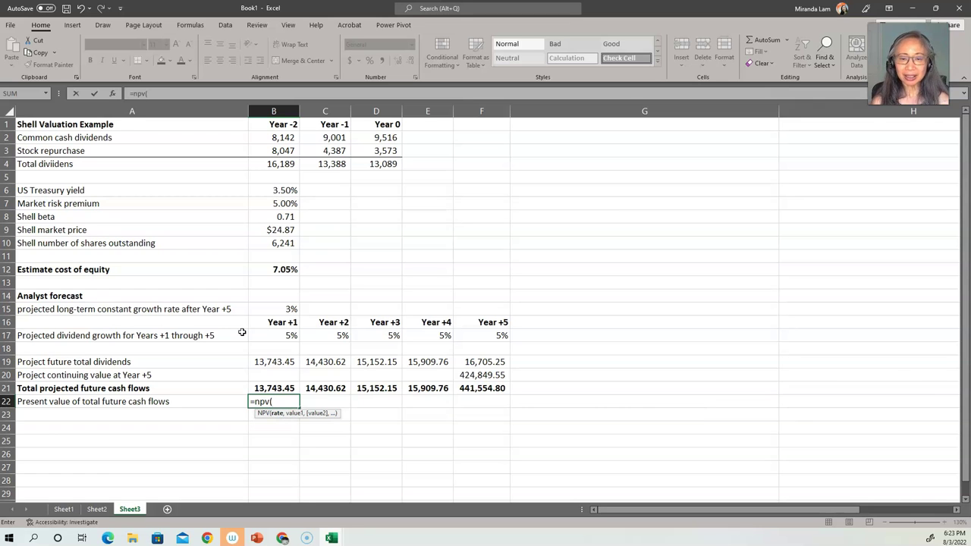
click(260, 273)
text(,)
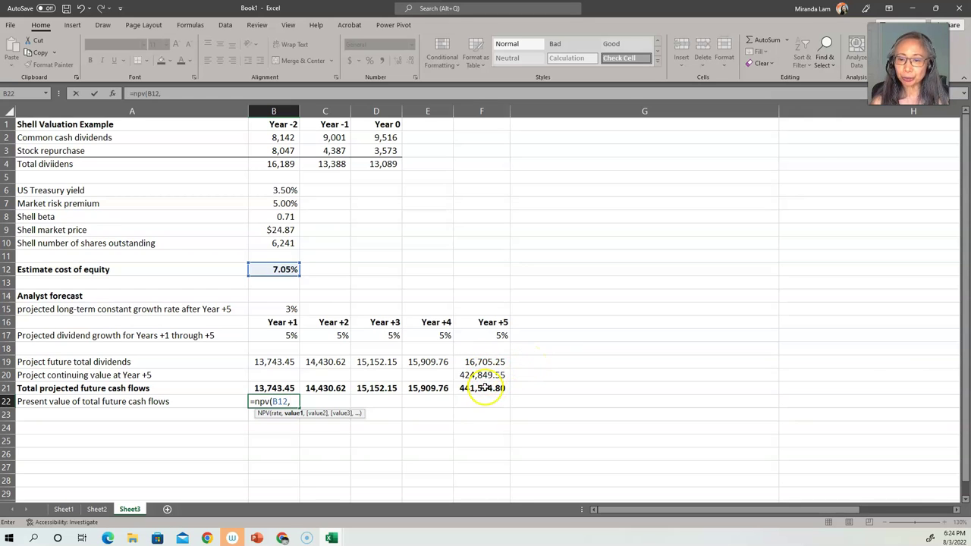
click(277, 389)
drag(278, 389, 475, 388)
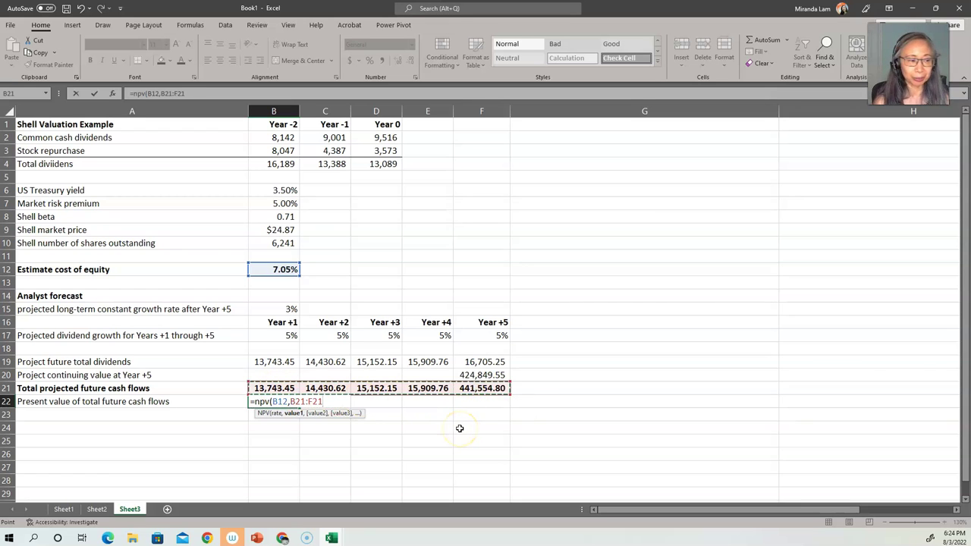
key(Return)
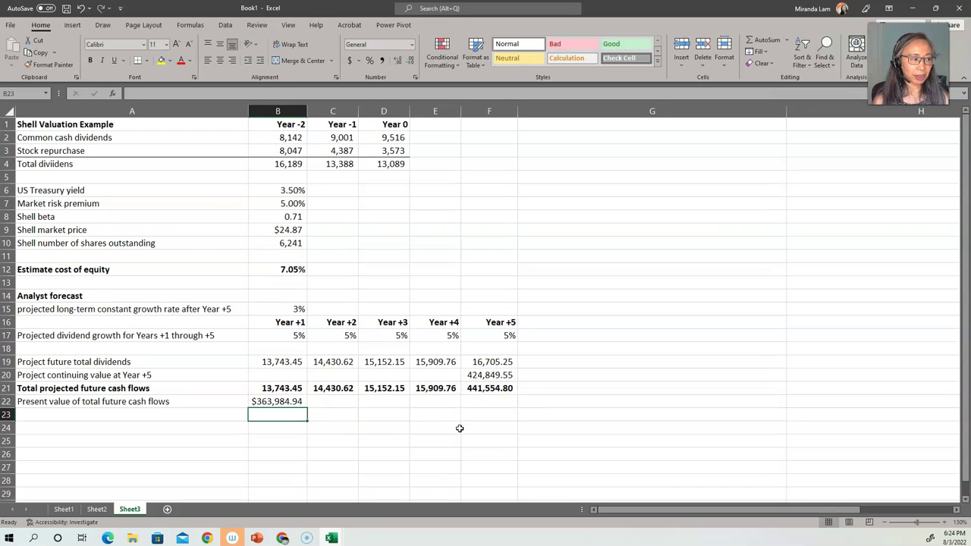
Enter the label "Mid-year adjustment" in A23.
key(Left)
text(Mid-)
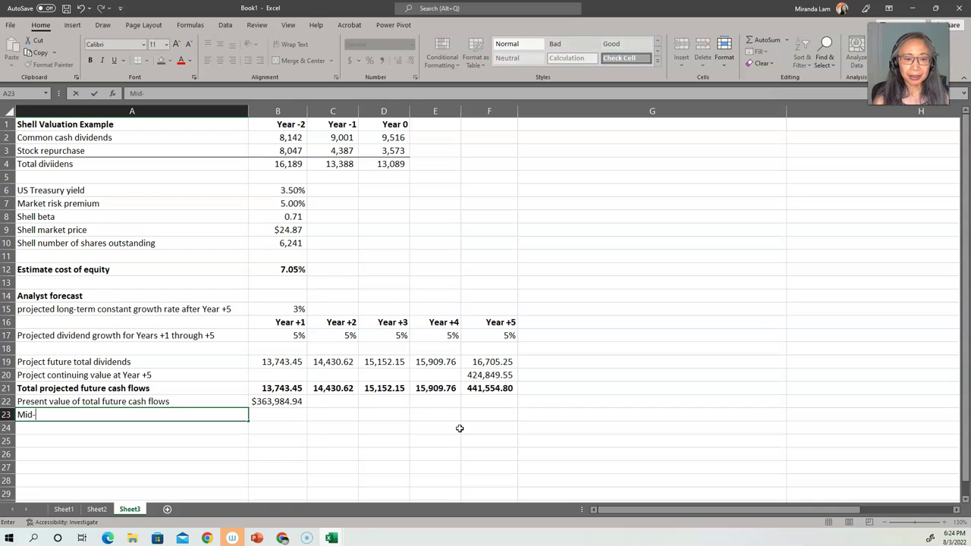
text(year adjustment)
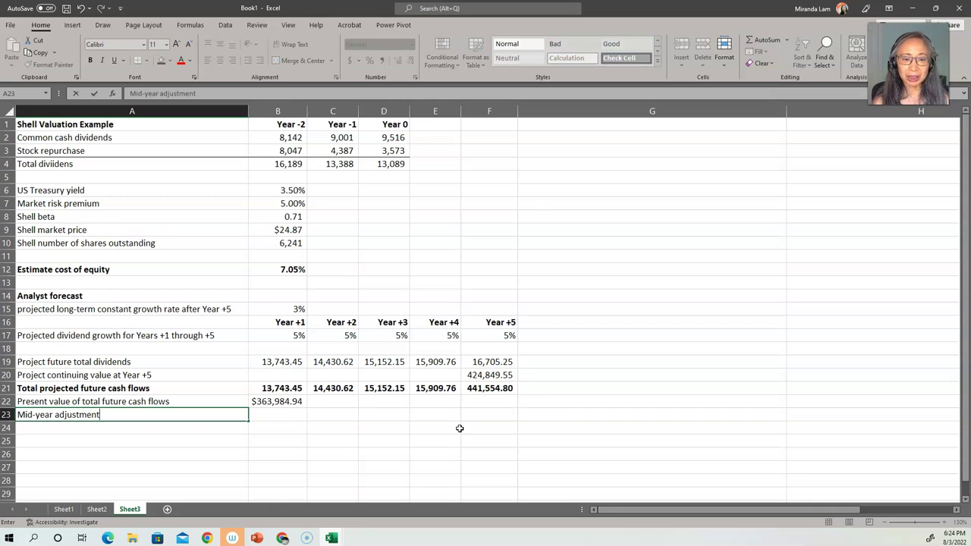
key(Tab)
Calculate the mid-year adjustment factor in B23 with the formula =(1+B12/2).
text(=)
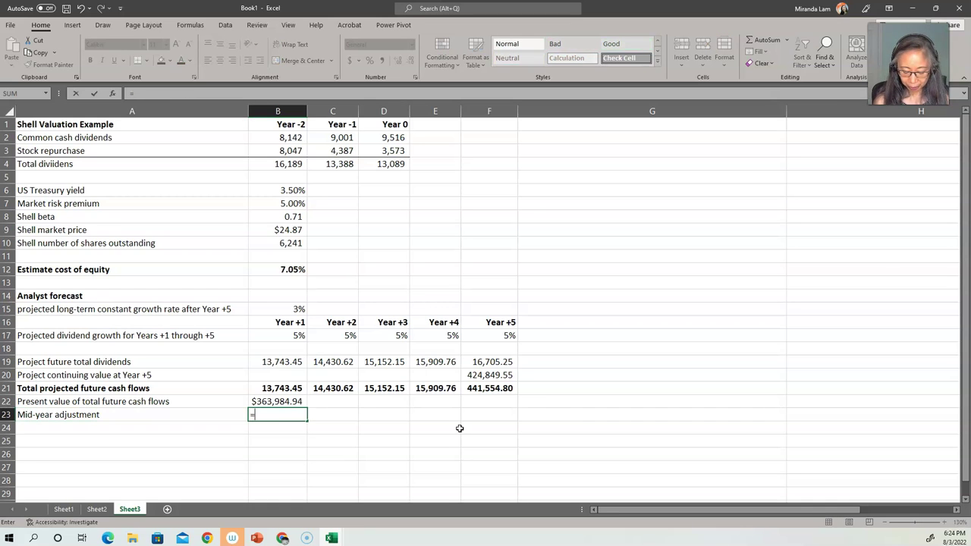
text((1+)
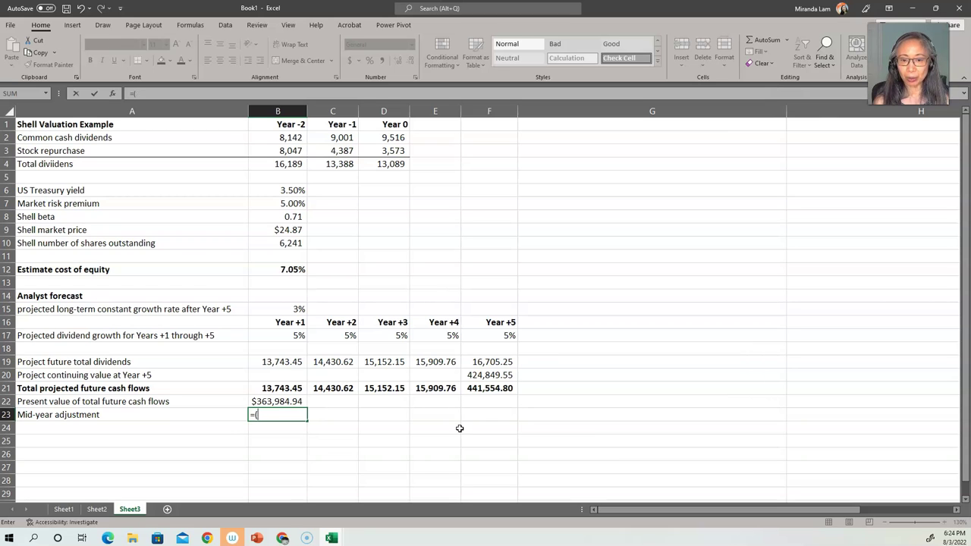
click(264, 269)
text(/2))
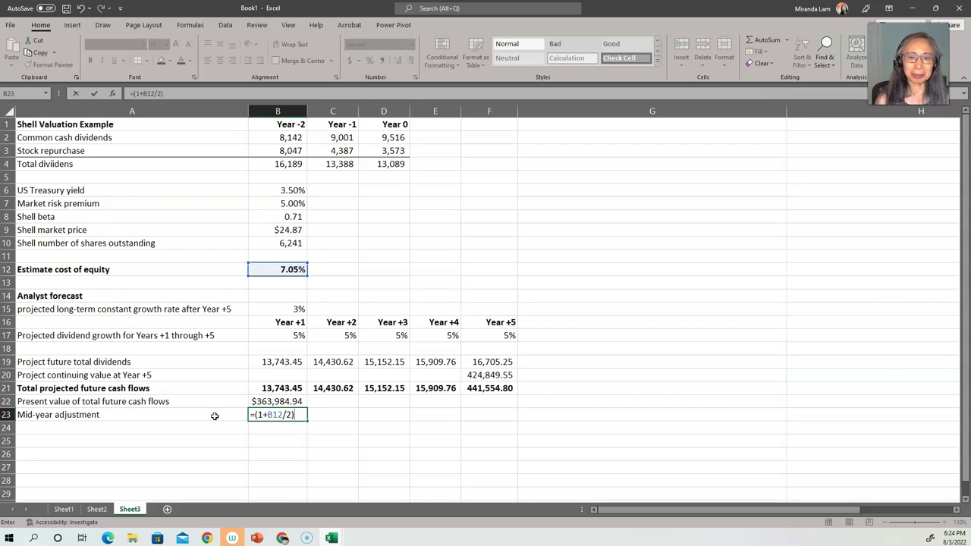
key(Return)
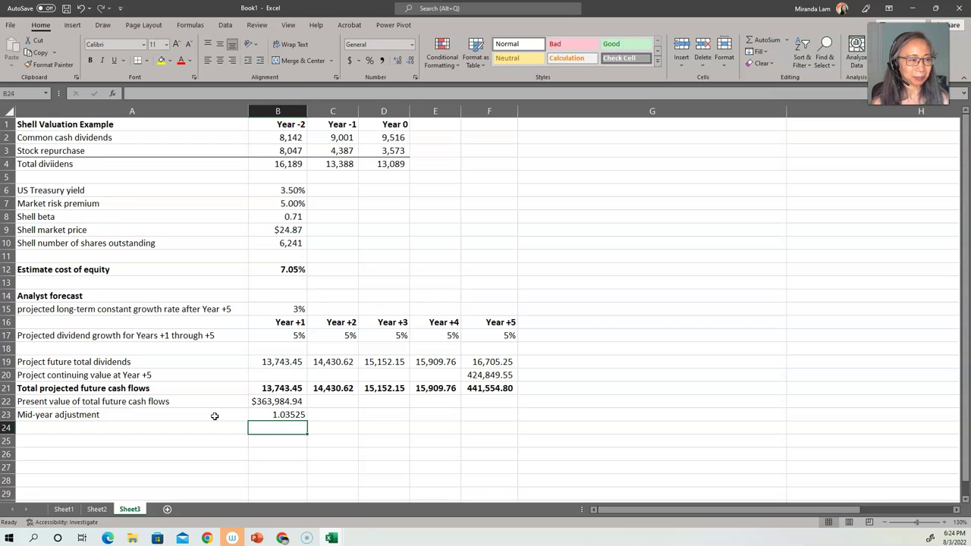
Enter the label "Value of stock today (t=0)" in A24.
key(Left)
text(Value of)
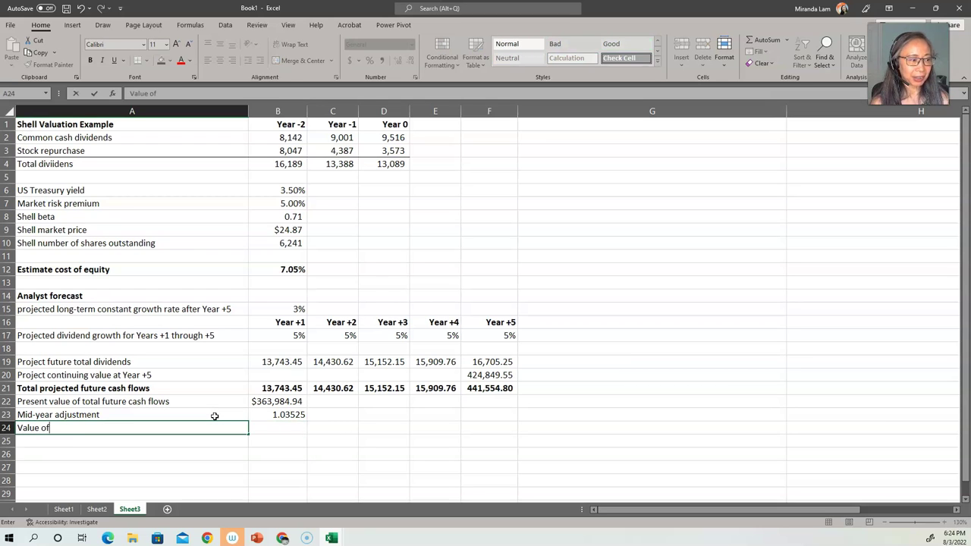
text( stock today ()
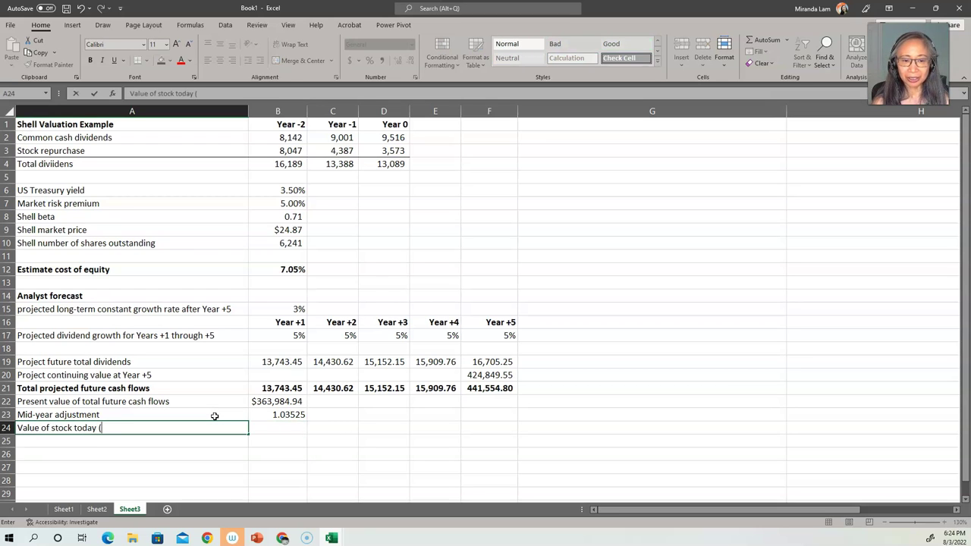
text(t=0)
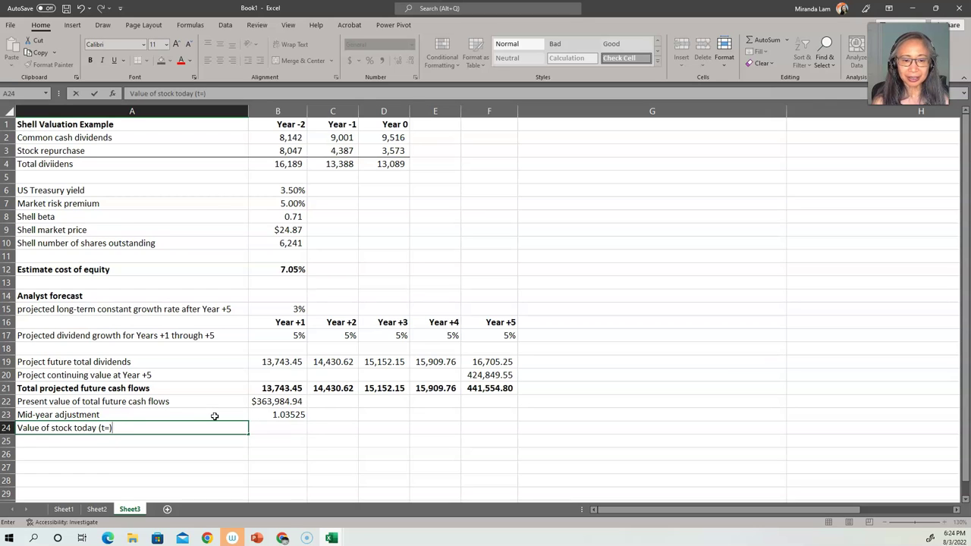
text())
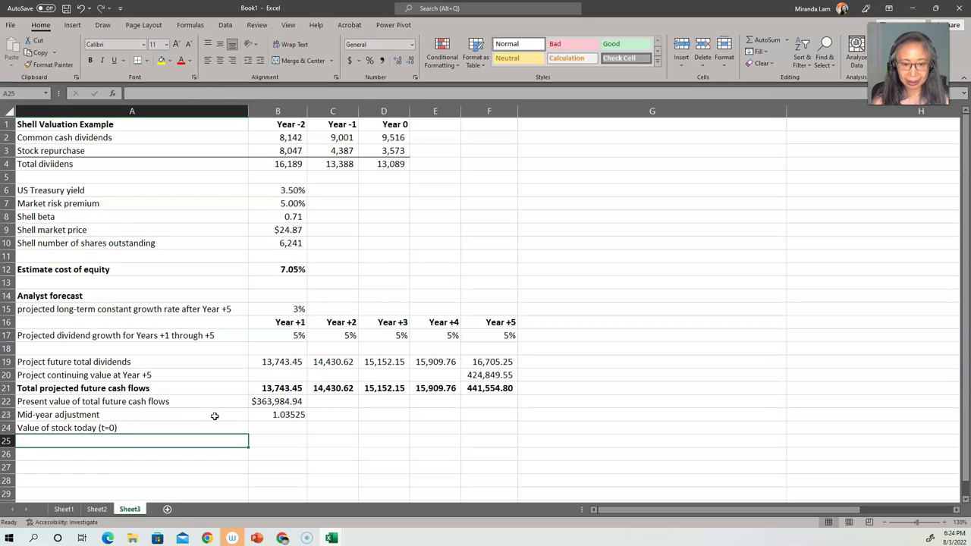
Calculate today's stock value in B24 by multiplying the present value by the mid-year adjustment, =B22*B23.
key(Tab)
text(=)
key(Up)
key(Up)
text(*)
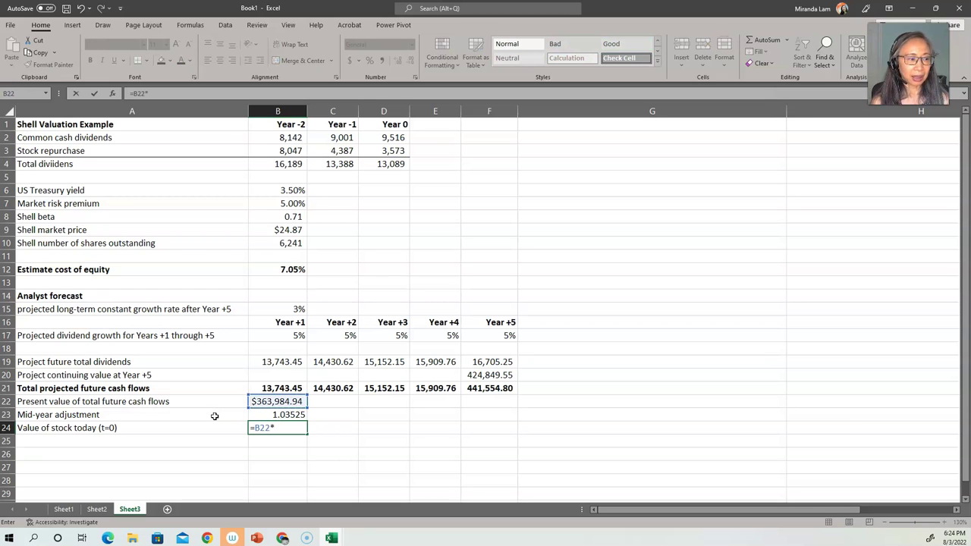
key(Up)
key(Return)
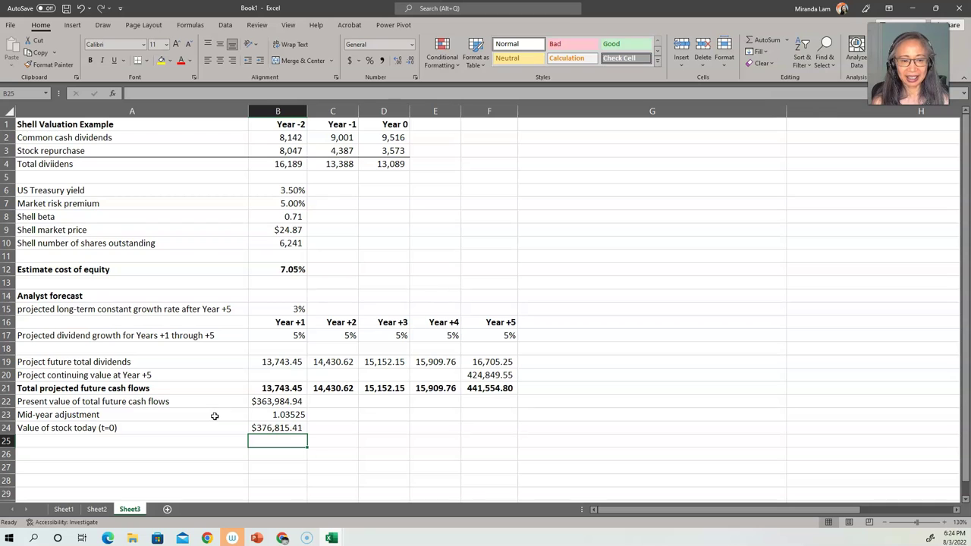
Change the A24 label to "Total value of equity today (t=0)" and enter the label "Value per share" in A25.
key(Left)
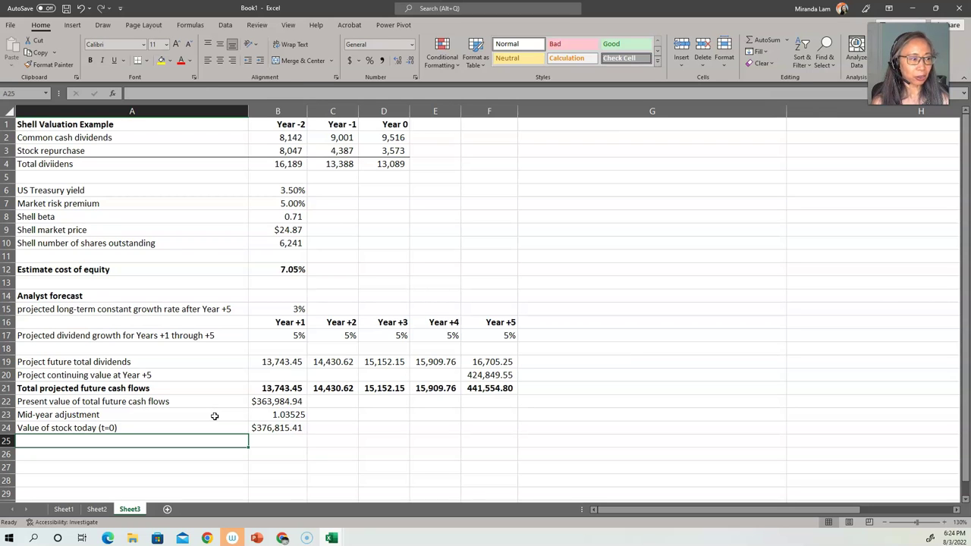
key(Up)
key(F2)
key(Home)
text(Total)
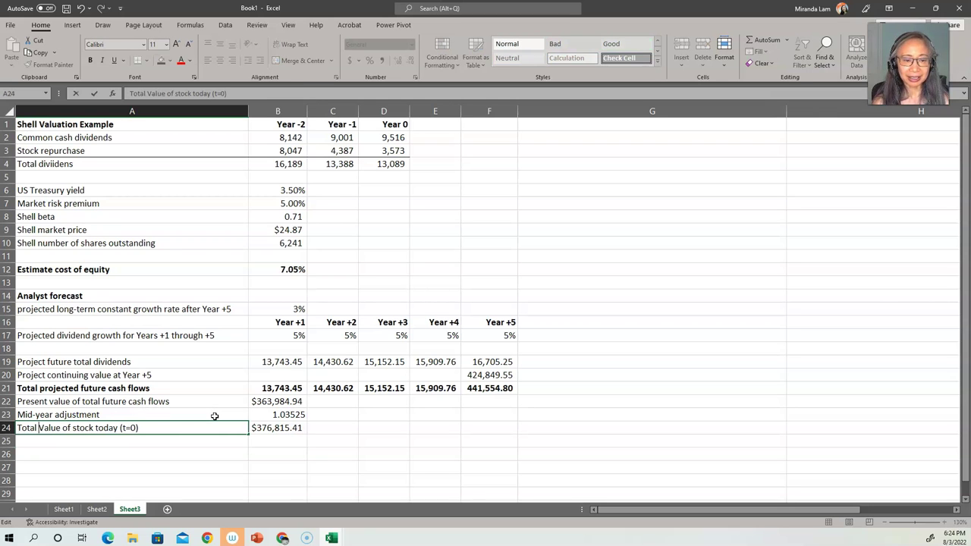
key(Delete)
text(v)
key(Delete)
key(Delete)
key(Delete)
key(Delete)
key(Delete)
text(equi)
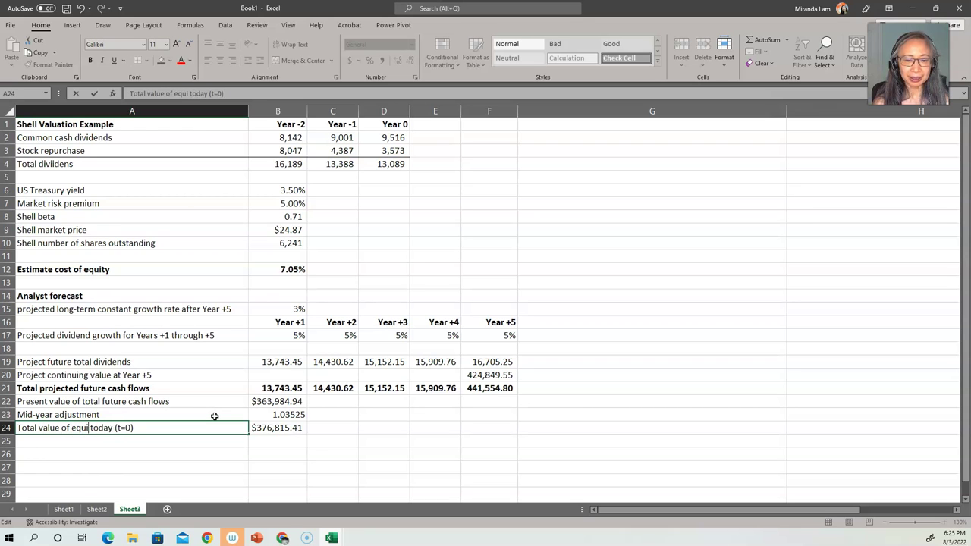
text(ty)
key(Return)
text(Value per share)
key(Return)
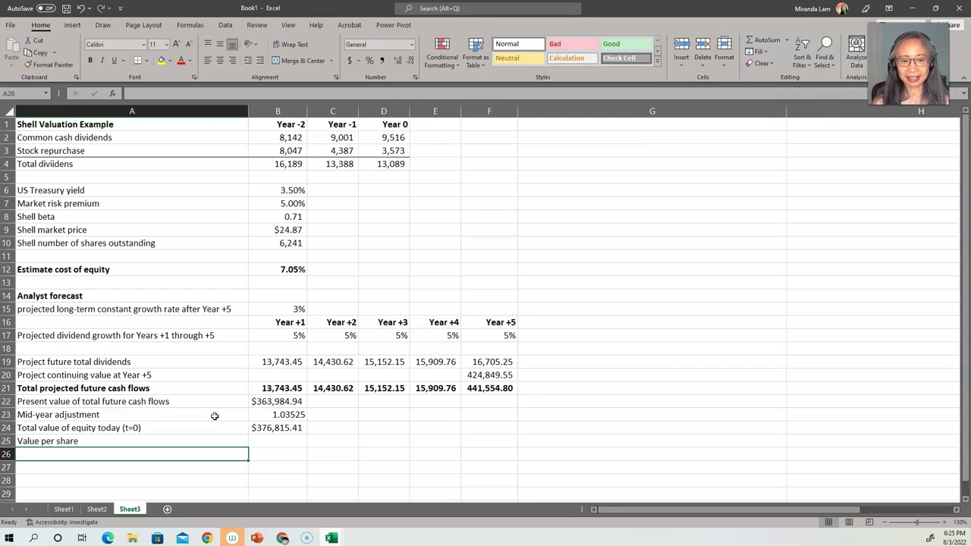
Calculate the value per share in B25 with the formula =B24/B10 and format it in Comma style.
key(Up)
key(Right)
text(=)
key(Up)
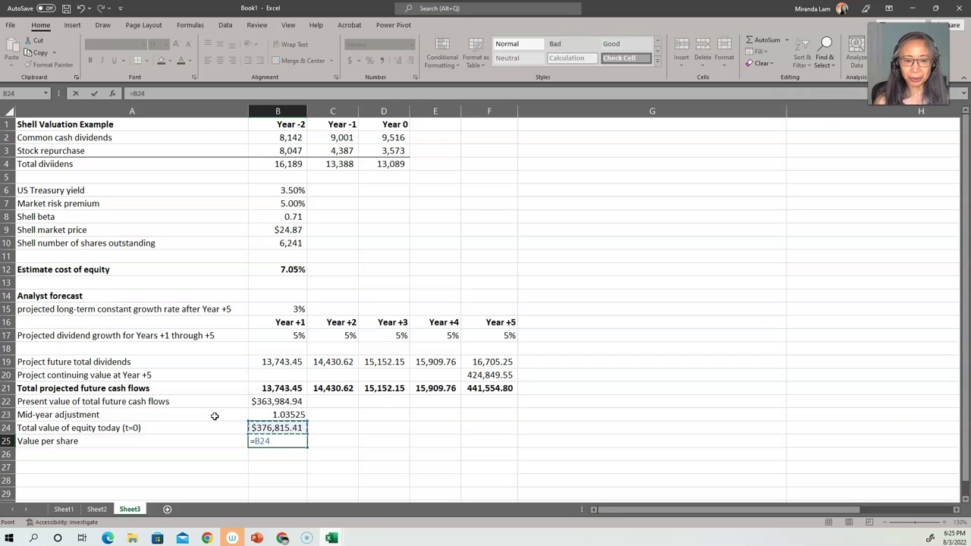
text(/)
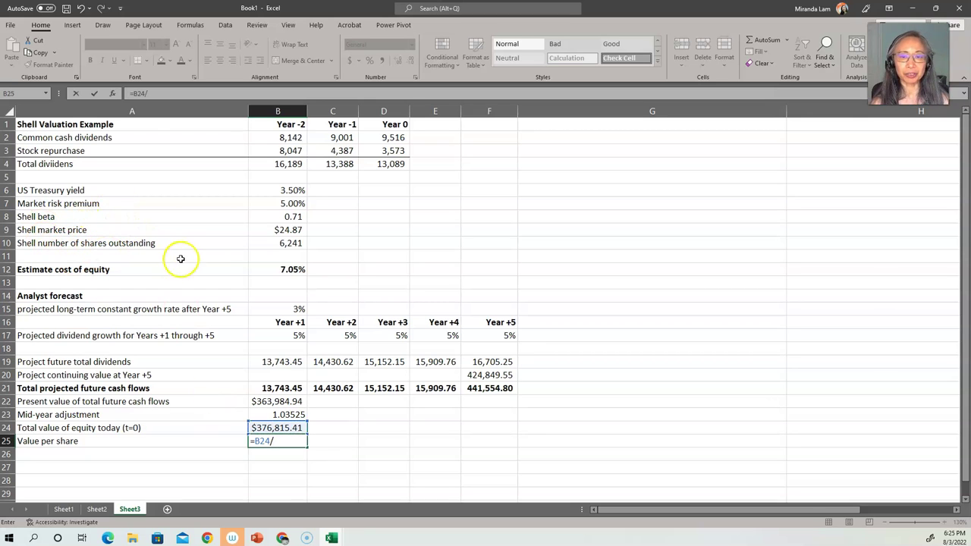
click(288, 241)
key(Return)
key(Up)
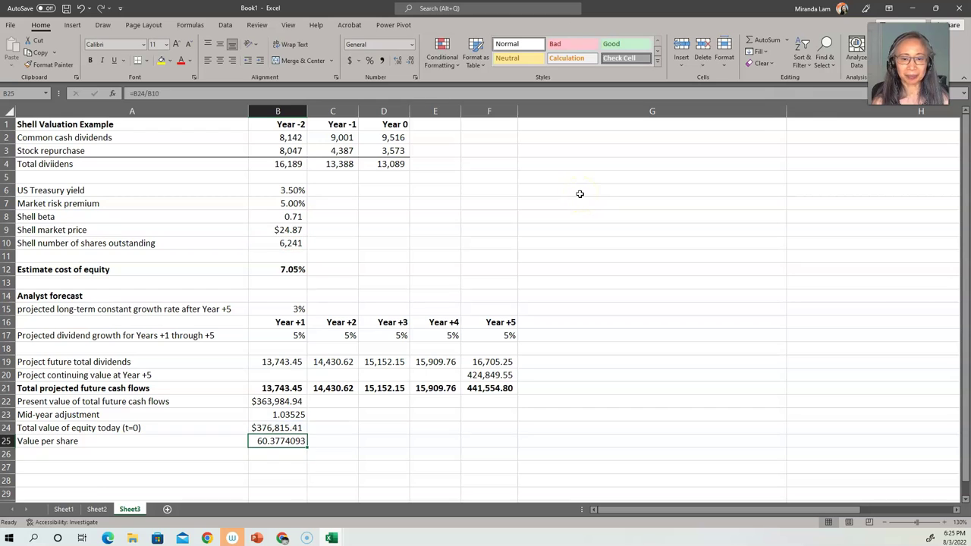
click(382, 61)
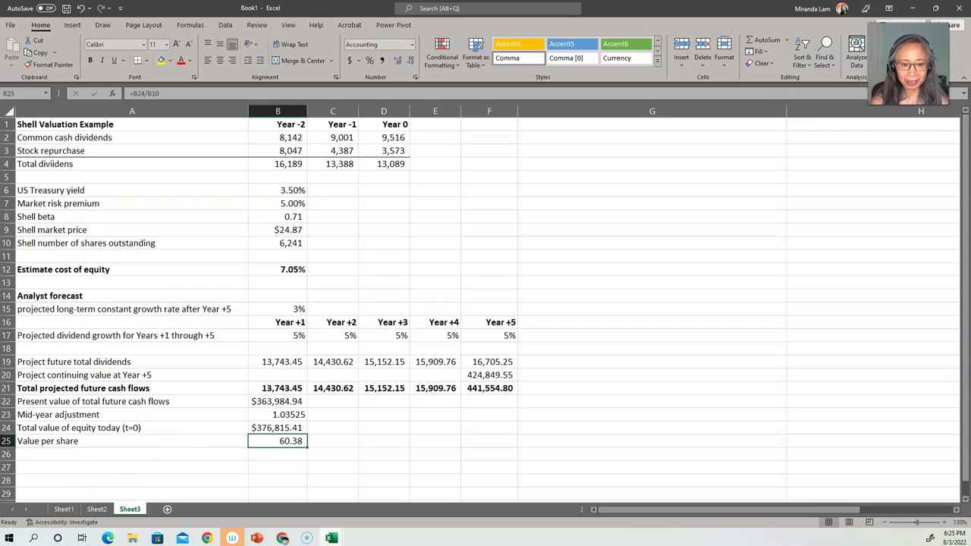
Switch to the PowerPoint presentation, start the slide show from the Example 7 slide and advance to the "Sensitivity Analysis" slide.
click(256, 538)
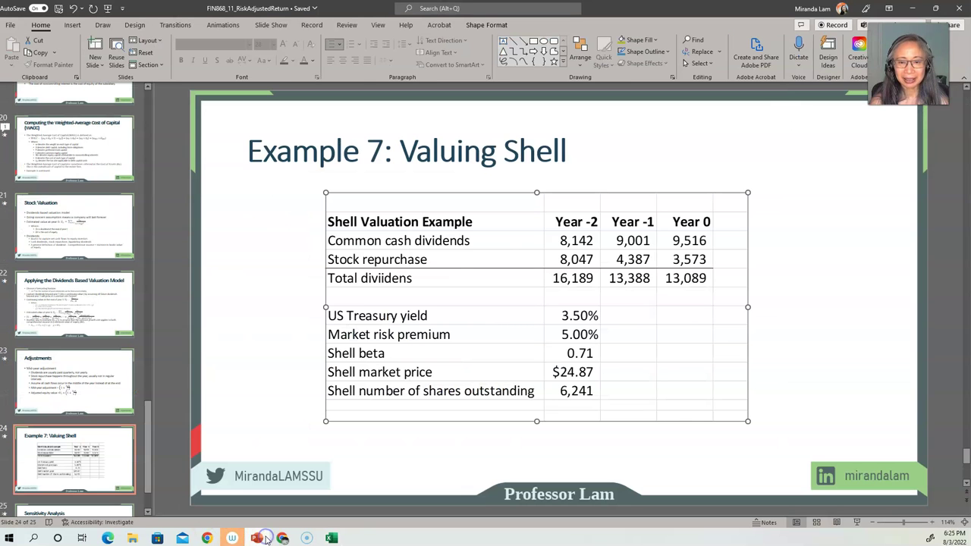
key(shift+F5)
click(110, 368)
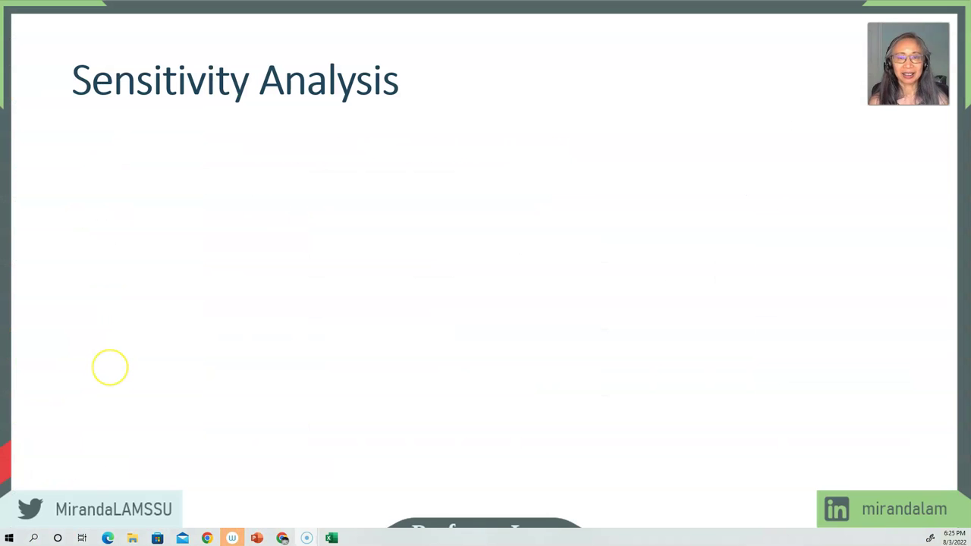
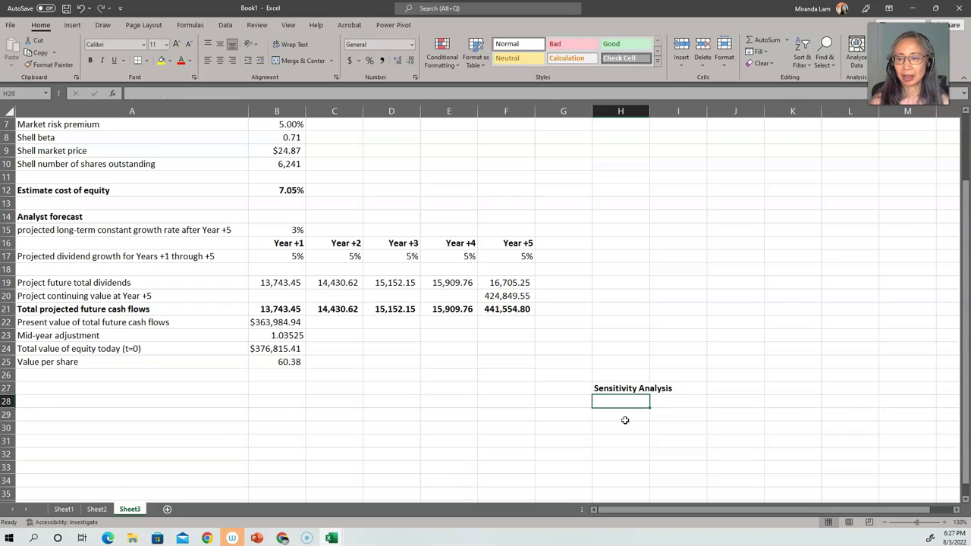
Reference the value per share in H28, below the Sensitivity Analysis heading, with the formula =B25.
text(=)
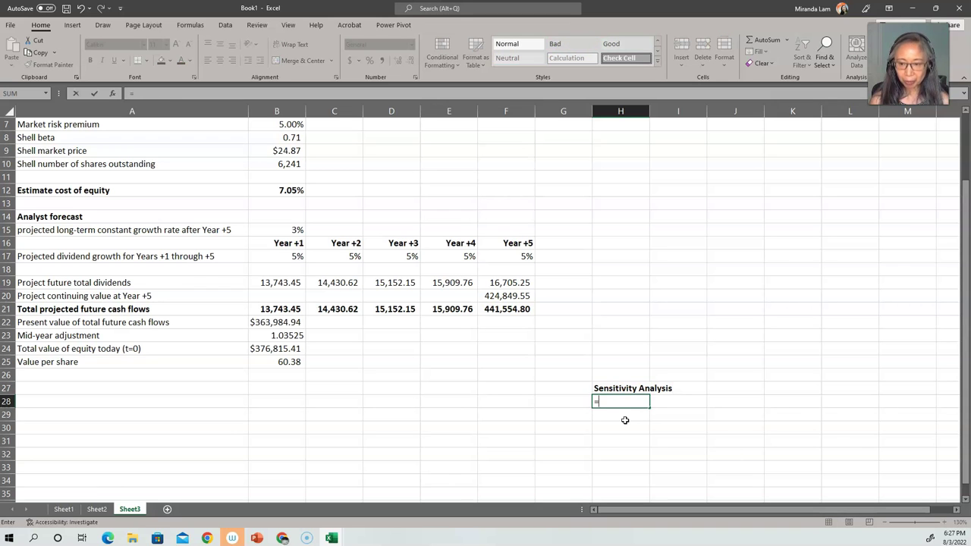
click(258, 361)
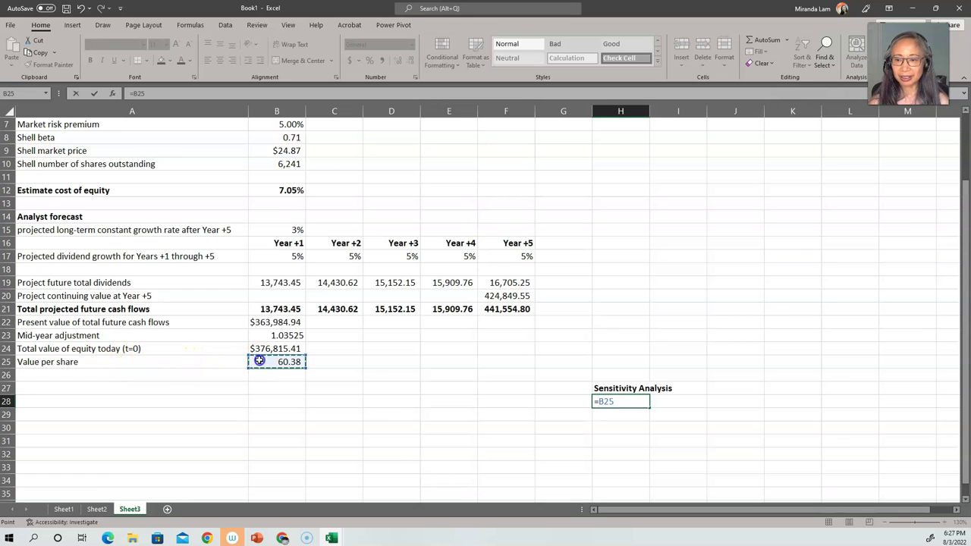
key(Return)
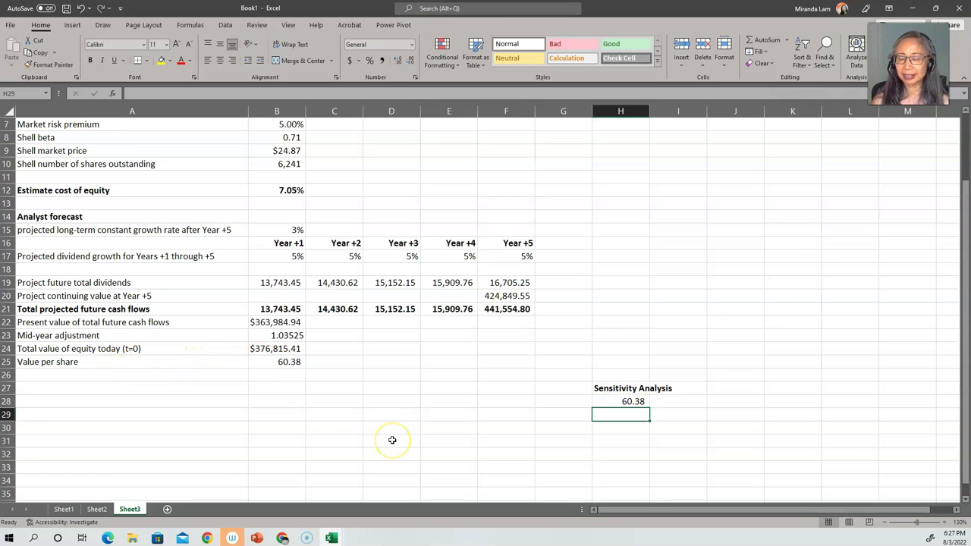
Enter the label "Long-term growth rate" in G29.
key(Up)
key(Down)
key(Left)
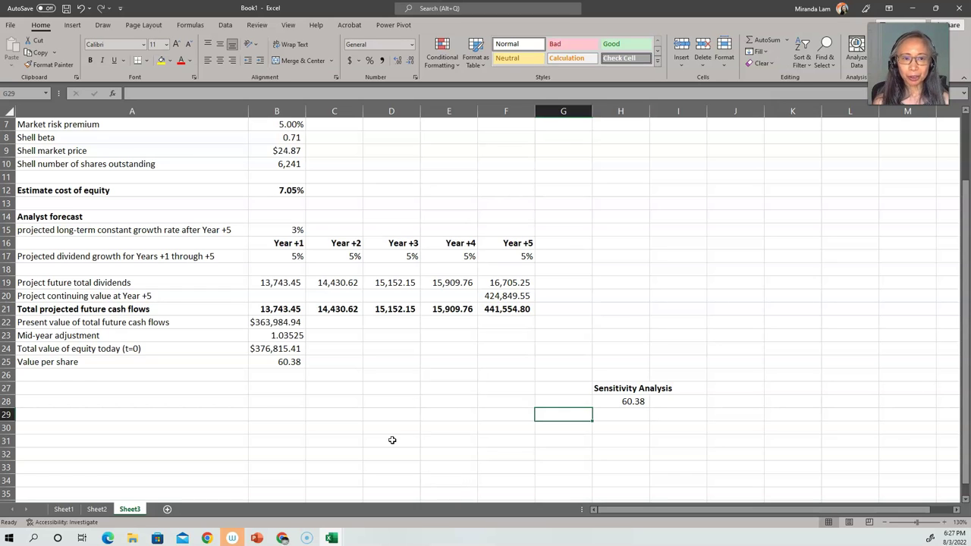
text(Long-term gro)
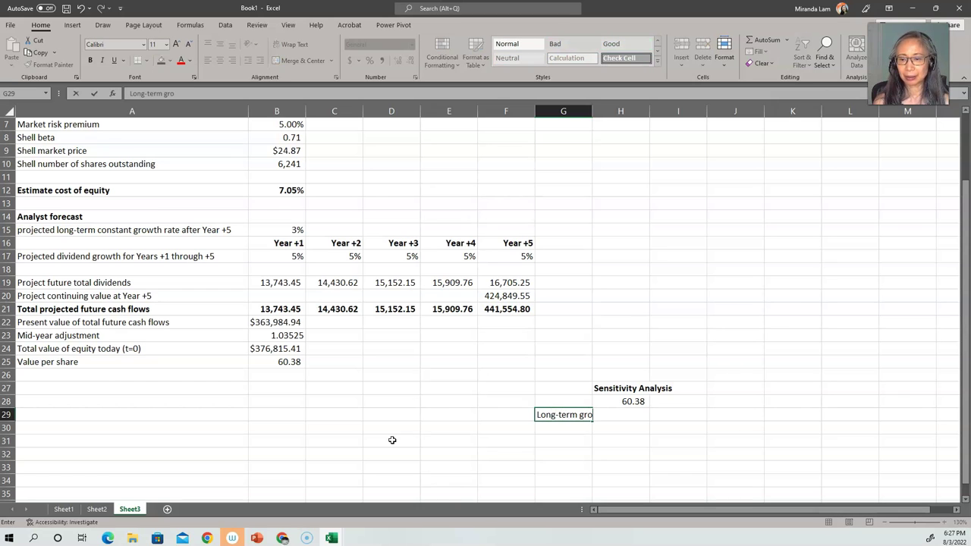
text(wth rate)
key(Tab)
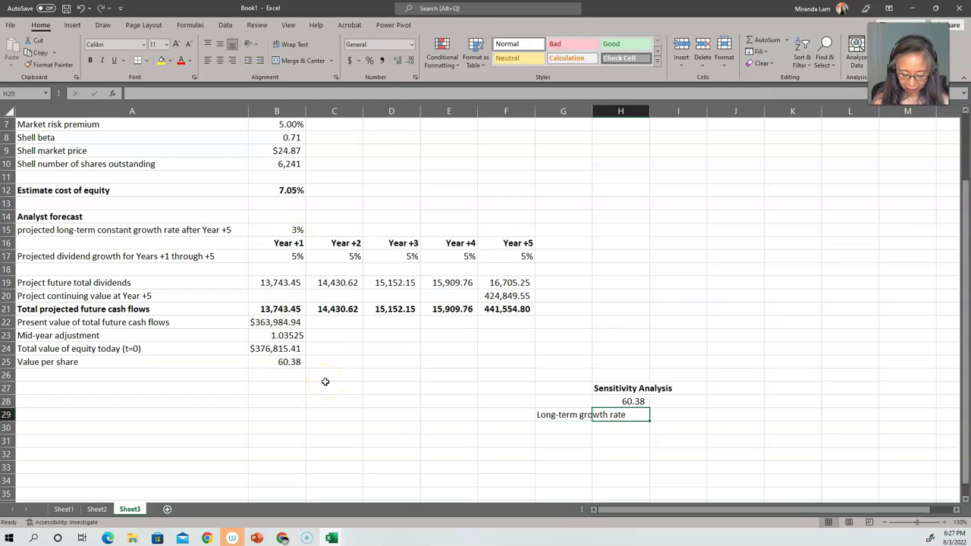
Start the growth-rate series with 0% in H29 and the formula =H29+0.5% in H30.
text(0)
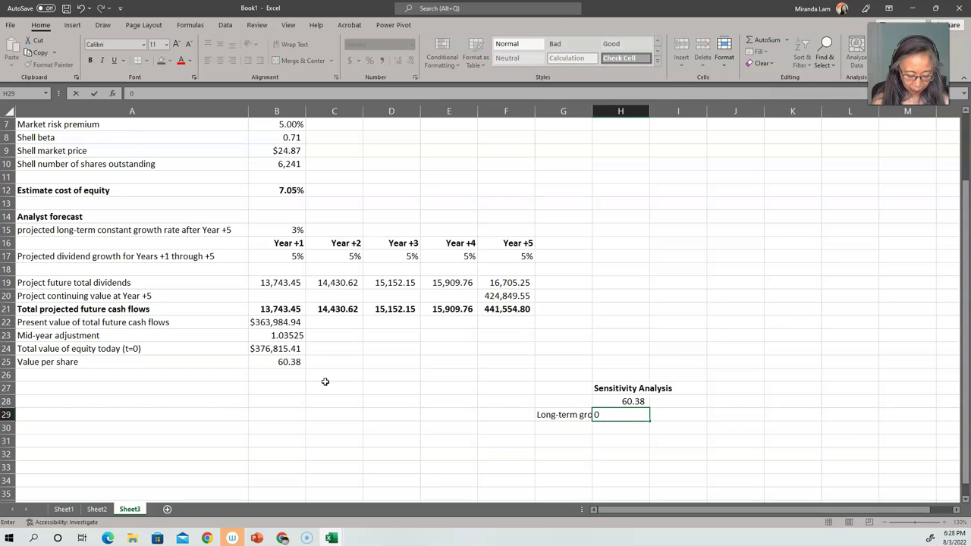
key(Return)
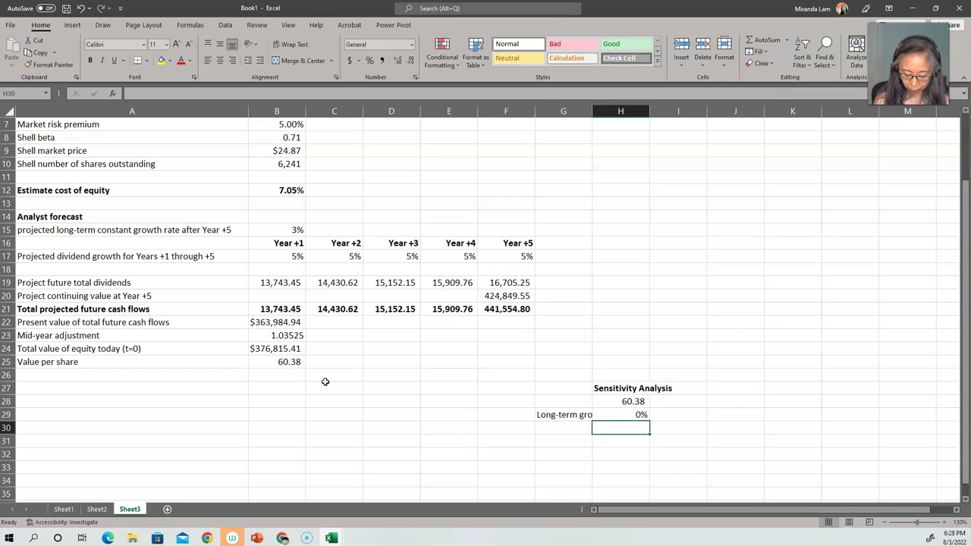
text(=)
key(Up)
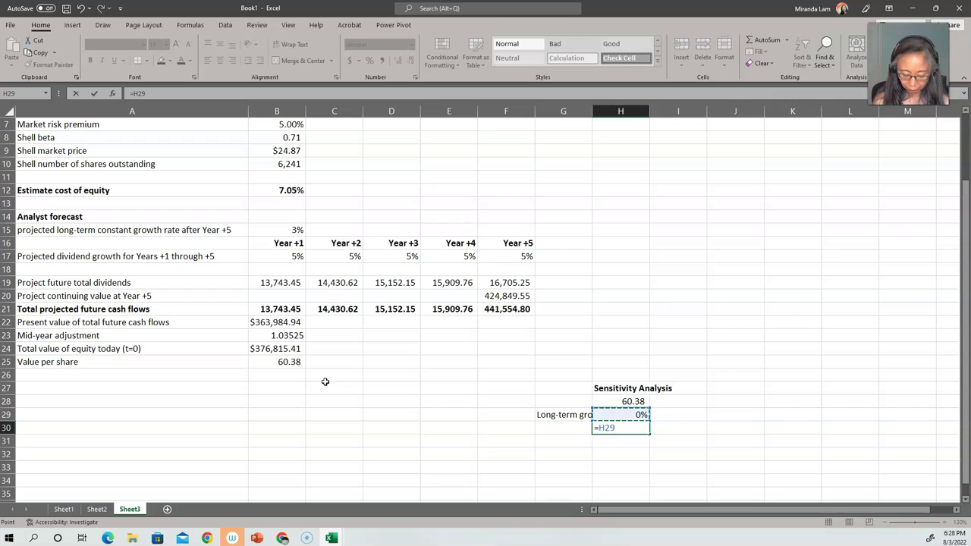
text(+0)
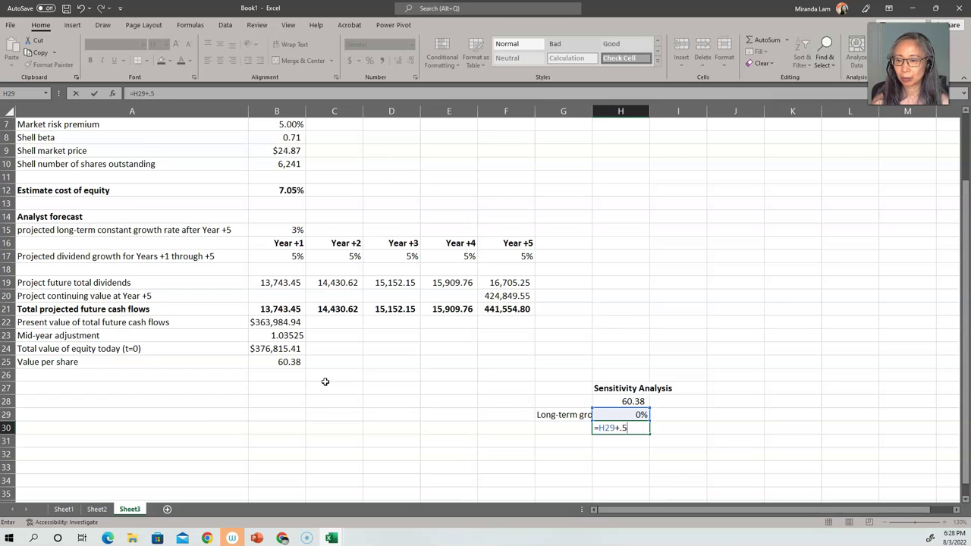
text(.5%)
key(ctrl+Return)
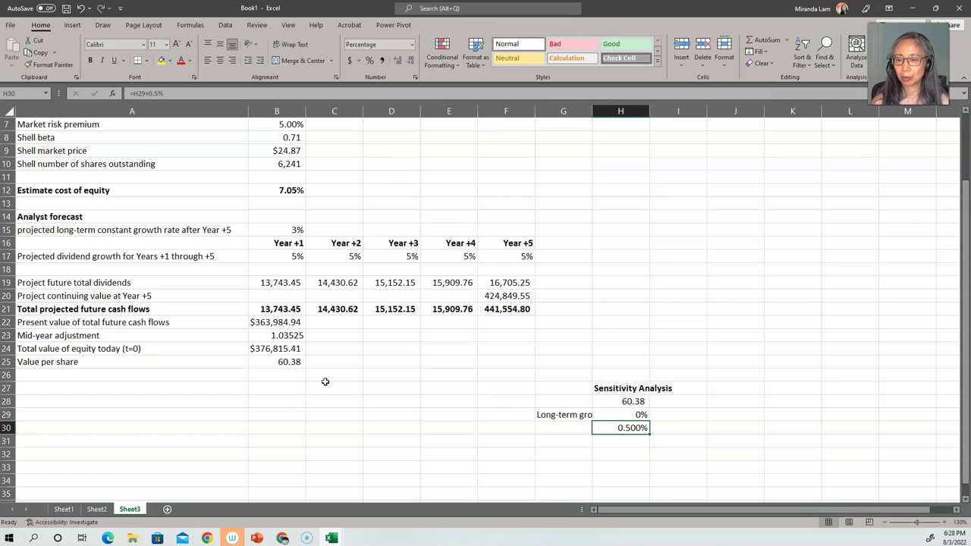
Fill the H30 growth-rate formula down through H41 so the series reaches 6%.
click(634, 415)
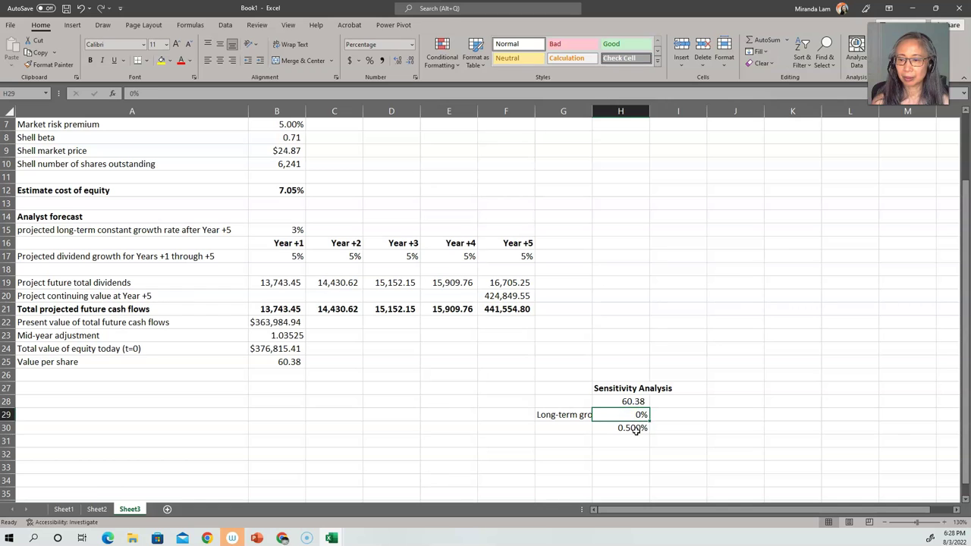
click(634, 428)
drag(648, 436, 655, 498)
scroll(661, 437, down, 3)
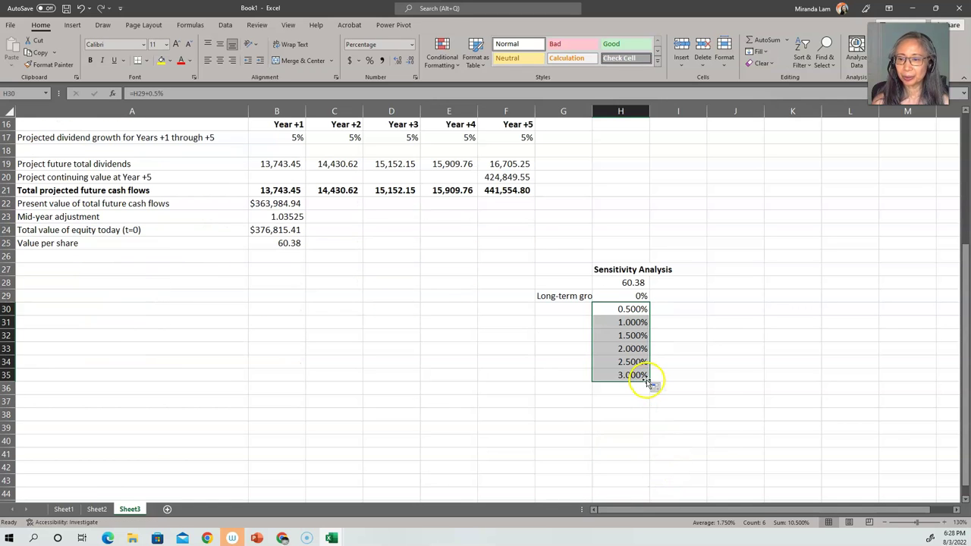
drag(651, 381, 650, 458)
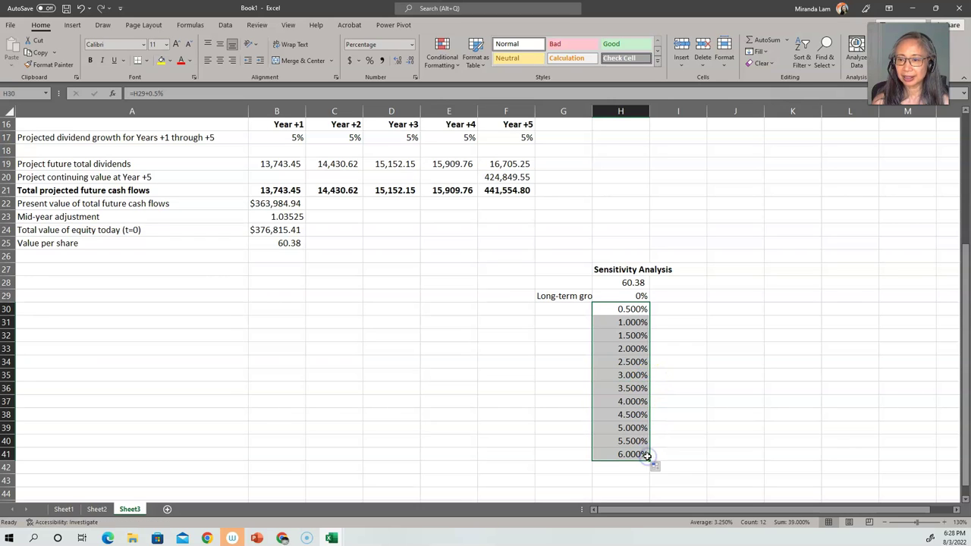
Format the growth rates in H29:H41 to show two decimal places.
drag(634, 296, 641, 452)
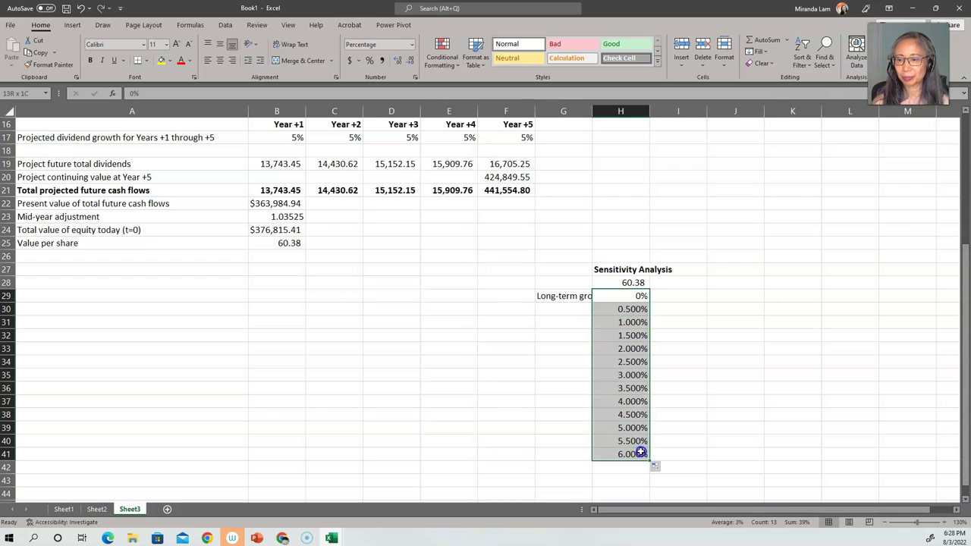
click(396, 61)
click(396, 60)
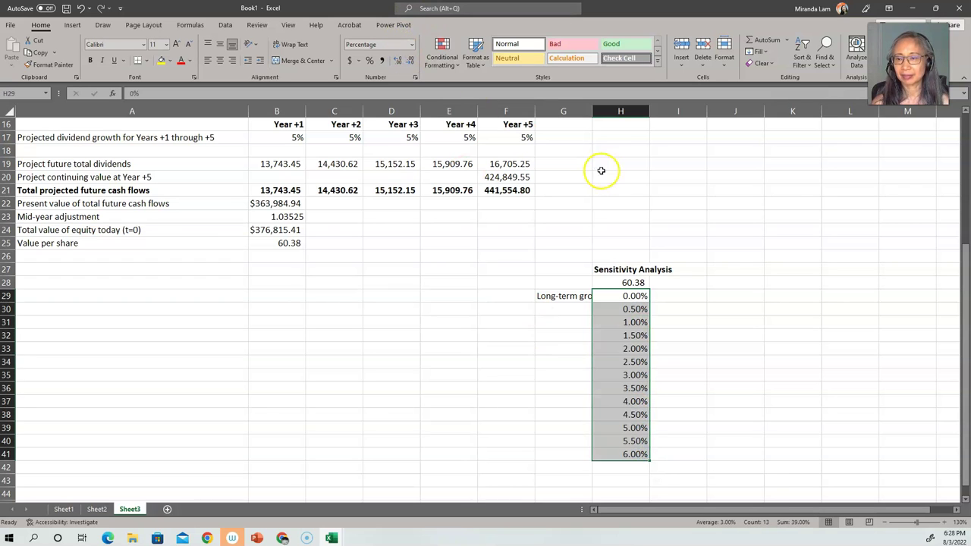
Merge and center G29:G41 and set the "Long-term growth rate" label as vertical text.
drag(561, 299, 588, 453)
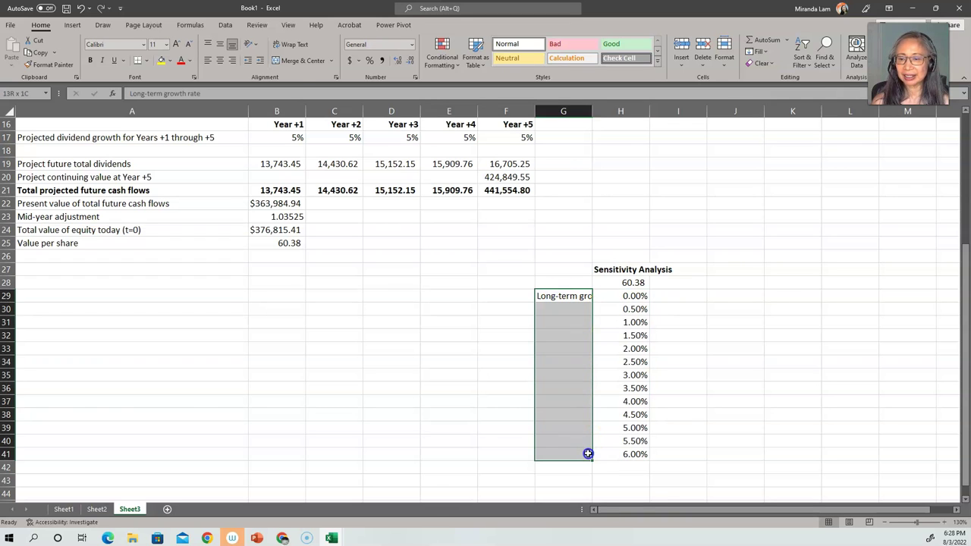
click(292, 60)
click(255, 45)
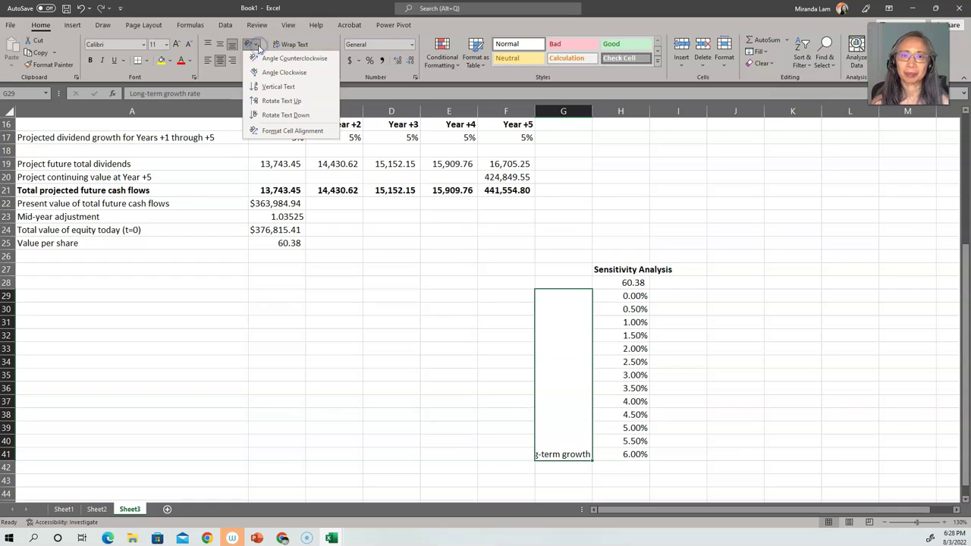
click(271, 101)
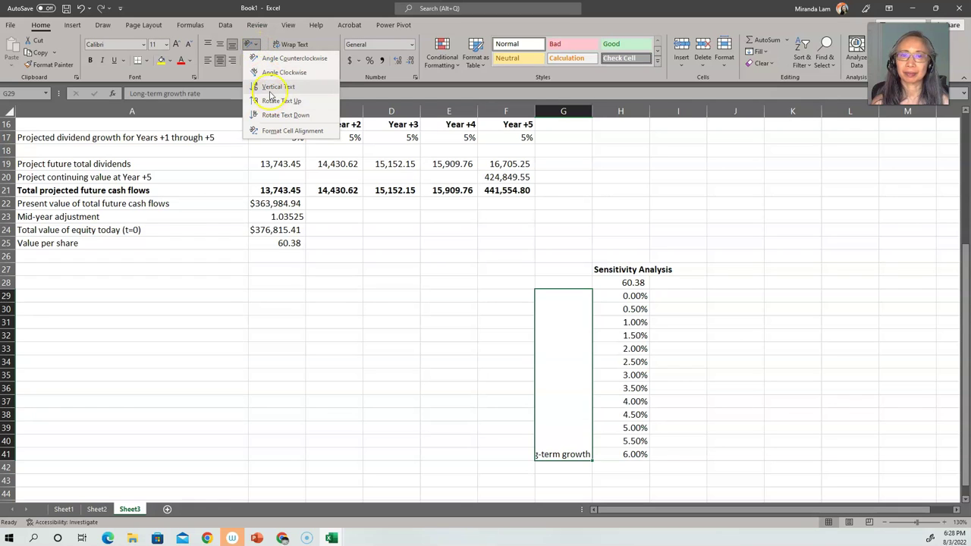
click(273, 86)
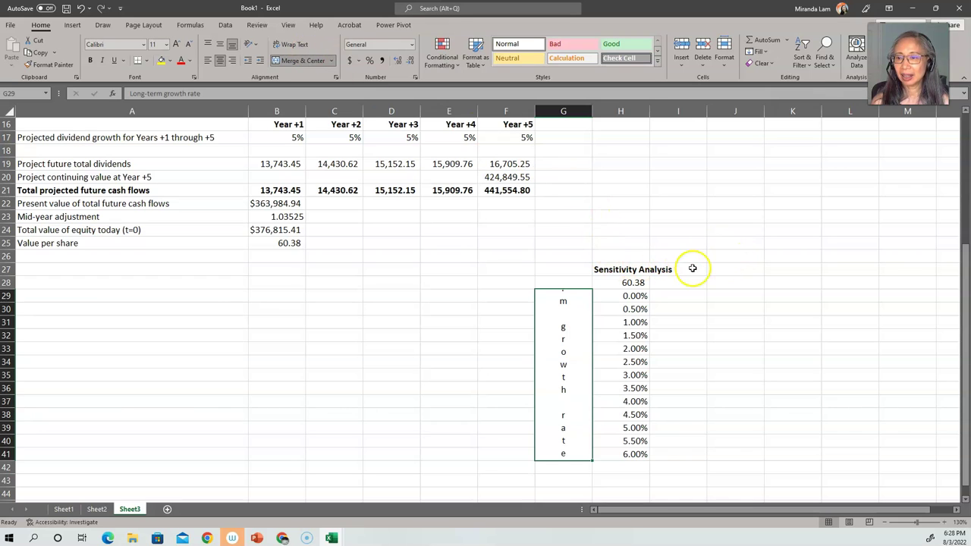
Enter the column values 2%, 3%, 4%, 5%, 6%, 7% and 8% across I28:O28.
click(685, 284)
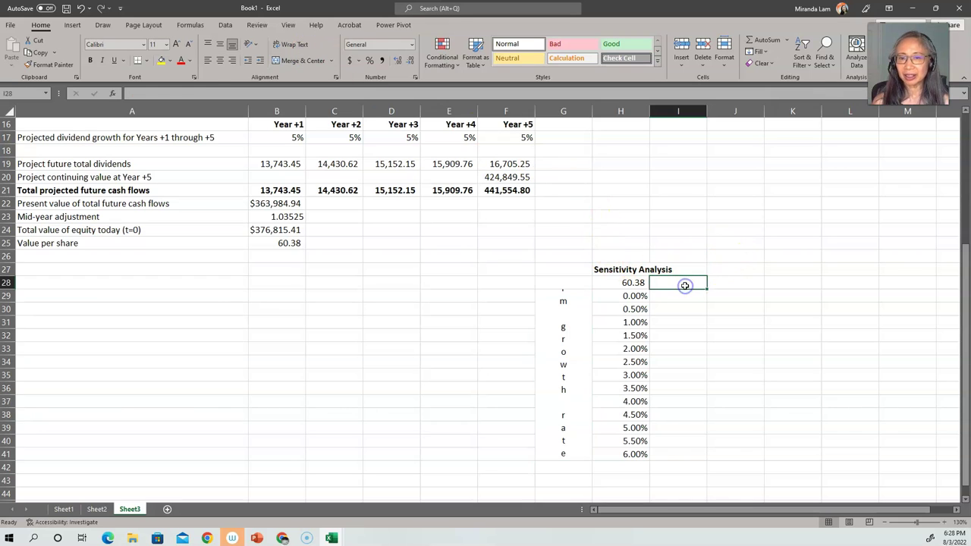
text(=)
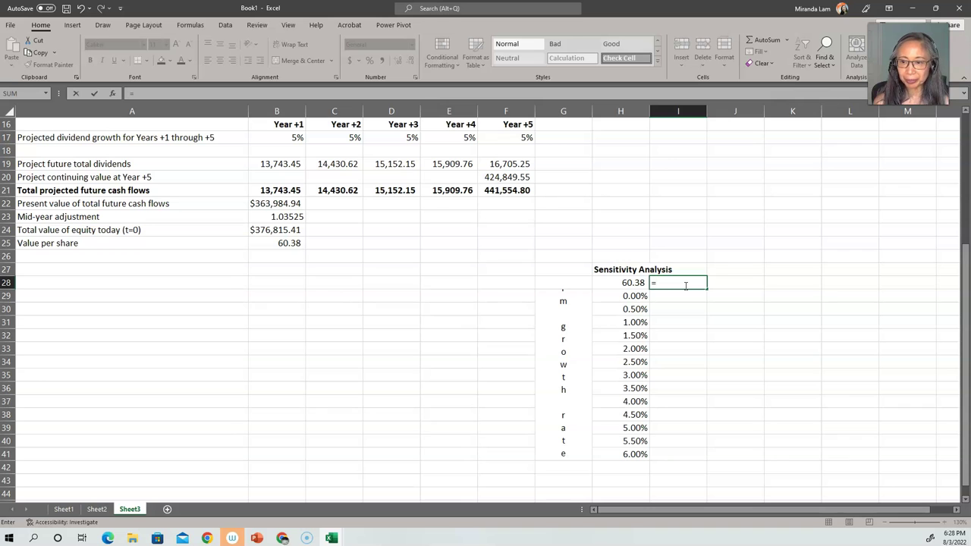
key(Escape)
scroll(444, 299, up, 4)
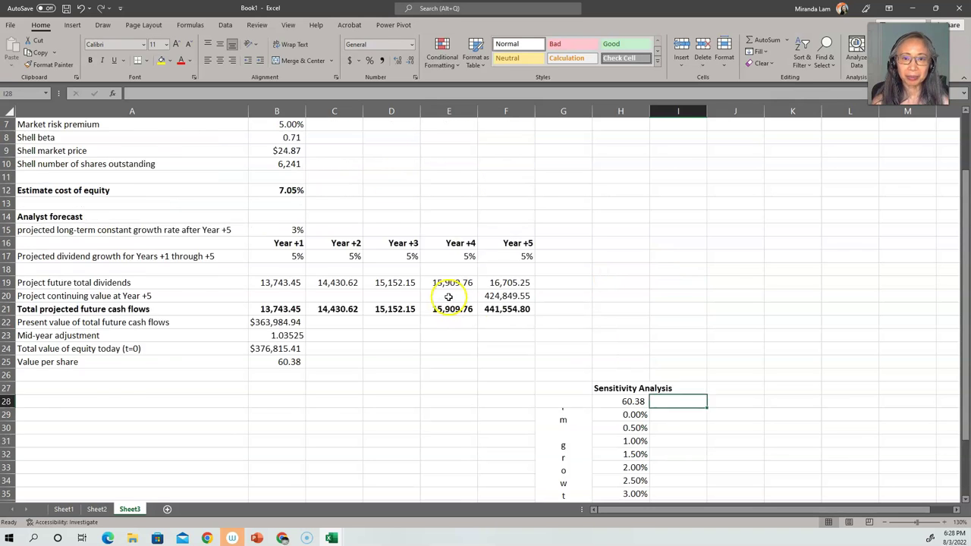
scroll(788, 256, down, 3)
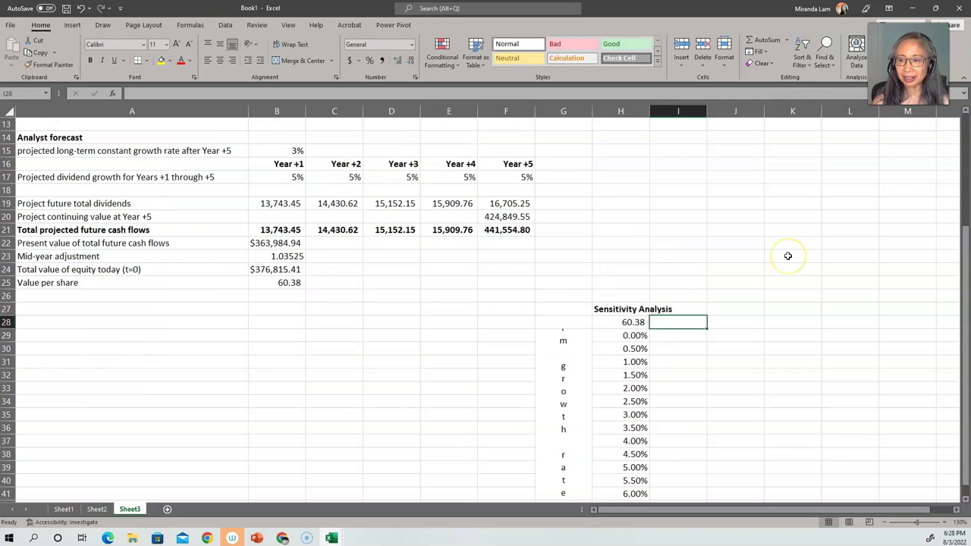
scroll(789, 256, down, 2)
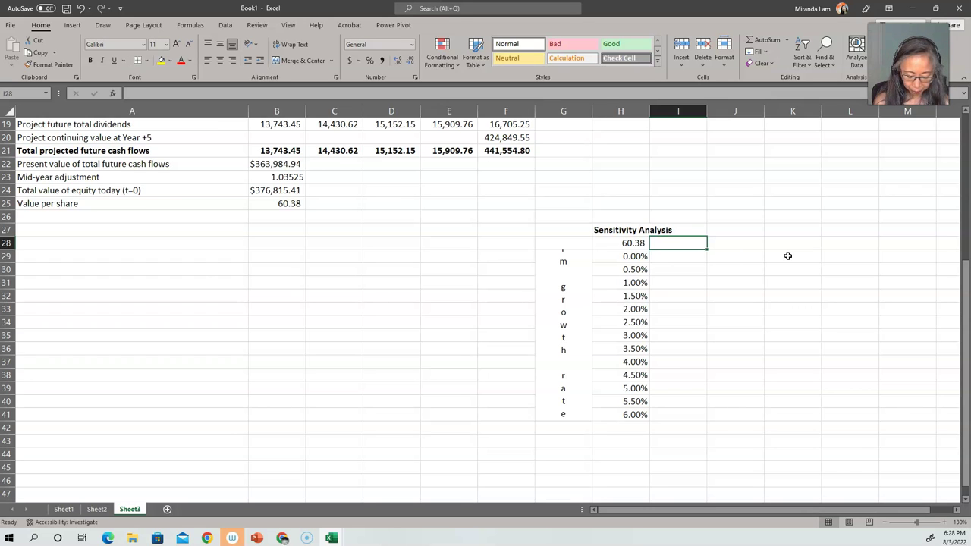
text(2%)
key(Tab)
text(3%)
key(Tab)
text(4%)
key(Tab)
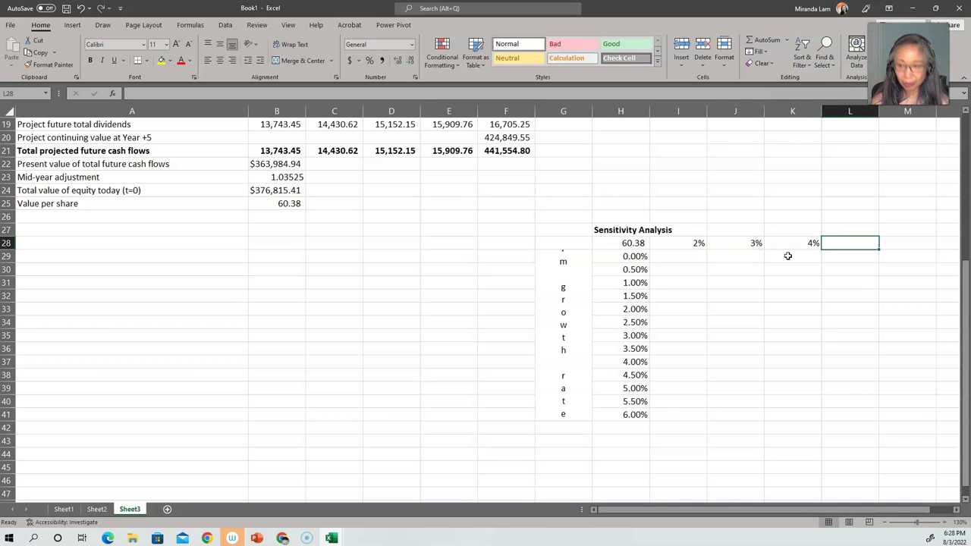
text(5%)
key(Tab)
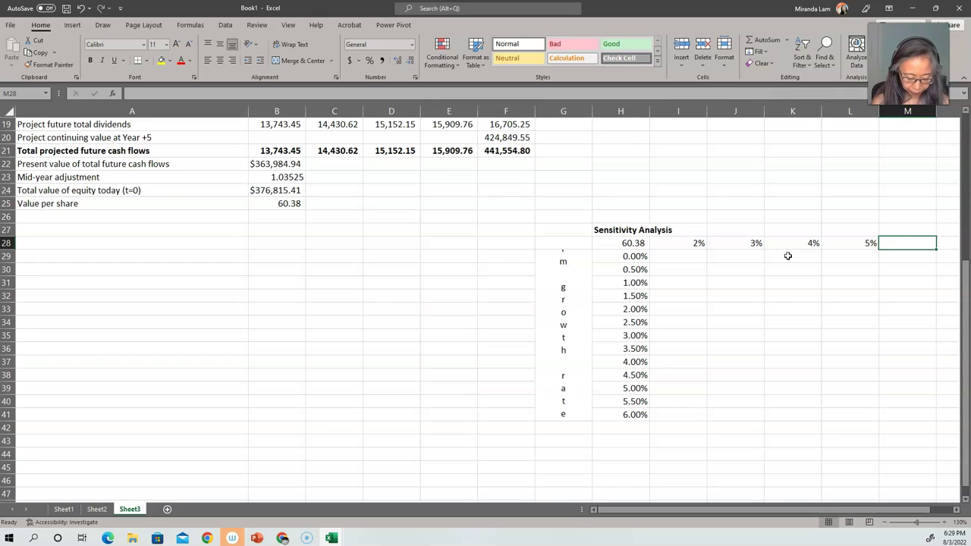
text(6)
key(Tab)
text(7)
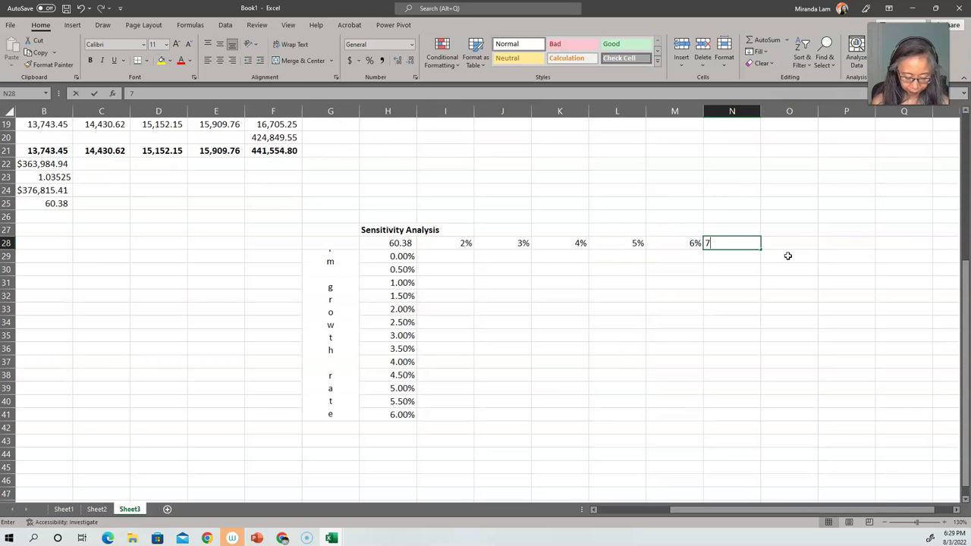
text(%)
key(Tab)
text(8)
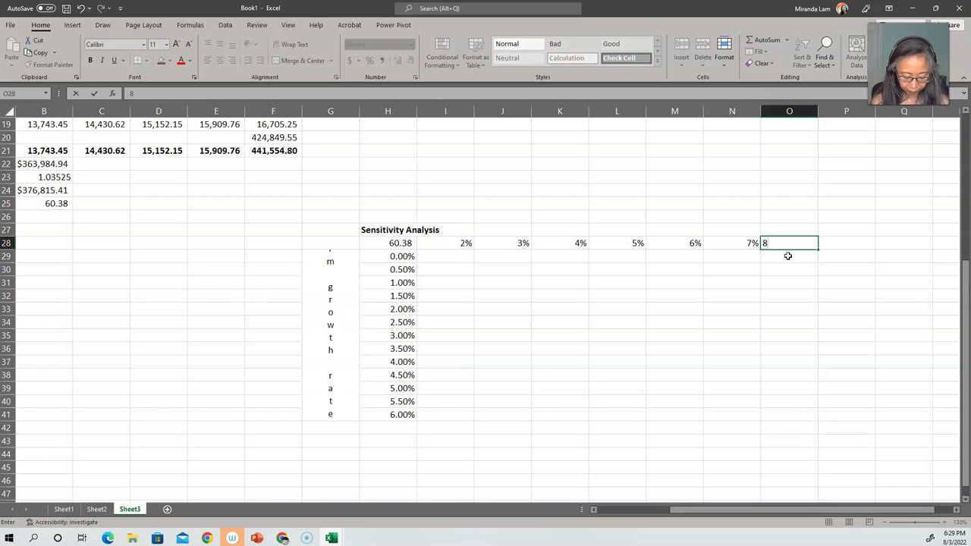
text(%)
click(787, 256)
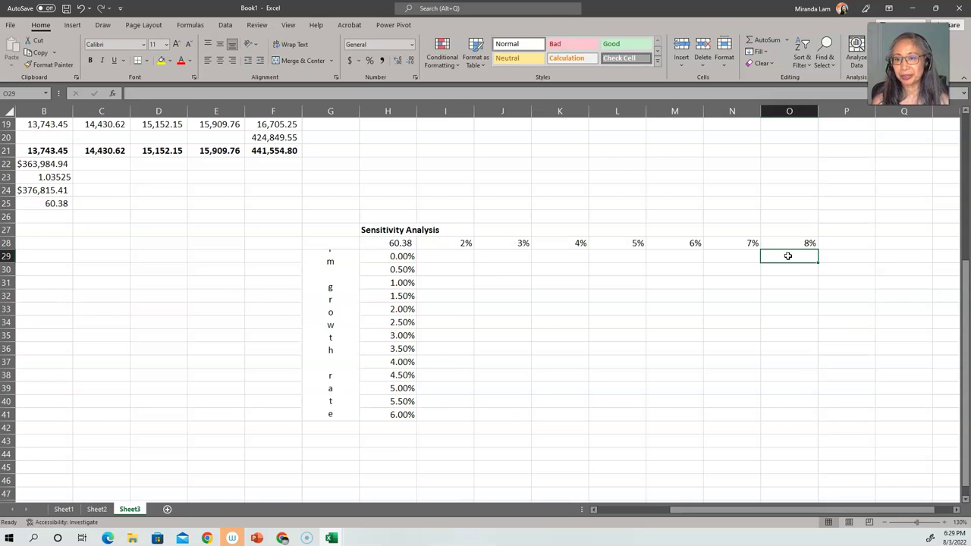
Clear the value-per-share reference from H28, the corner cell of the sensitivity table.
key(Up)
key(Left)
key(Left)
key(Left)
key(Left)
key(Left)
key(Left)
key(Left)
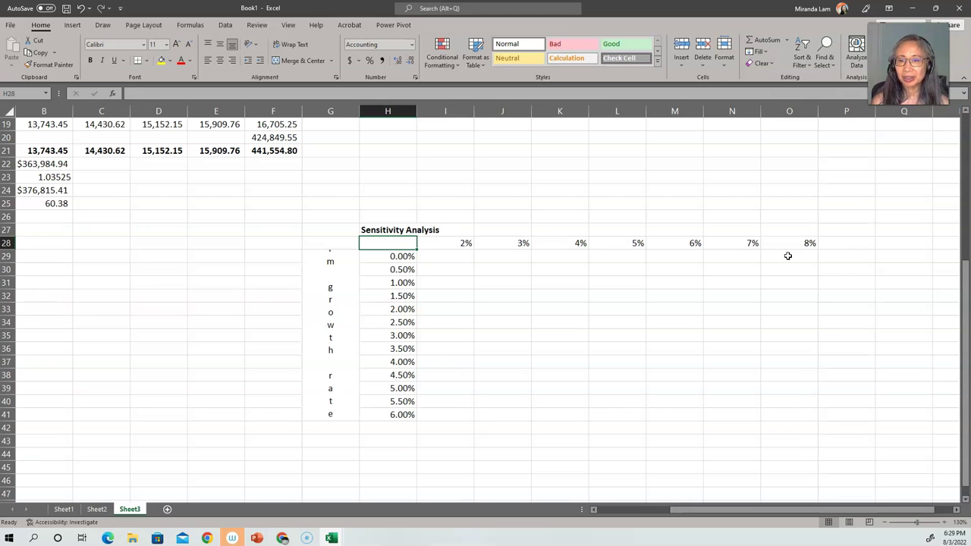
Enter the heading "Market Risk Premium" in J27 above the percentages and make it bold.
key(Right)
key(Right)
key(Up)
text(Ma)
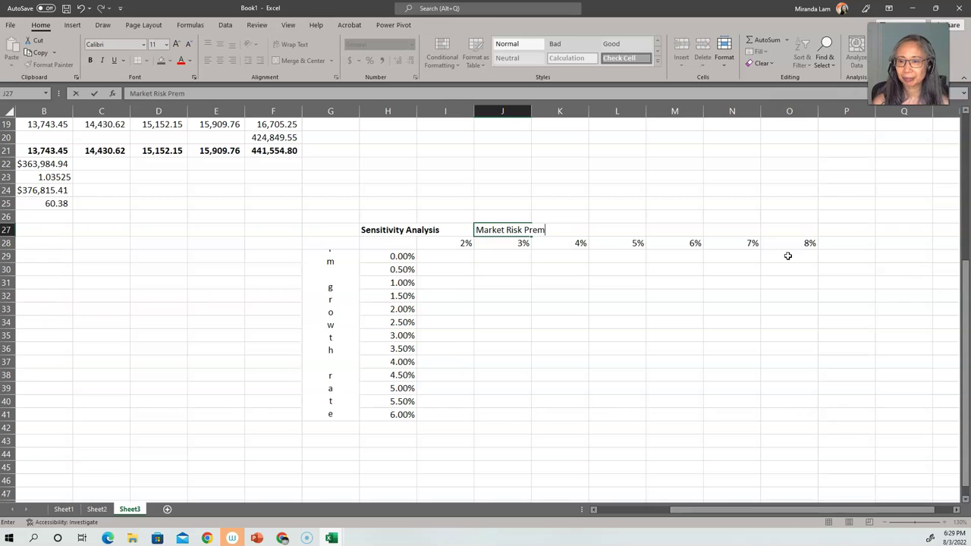
text(rket Risk Premium)
key(ctrl+Return)
key(ctrl+b)
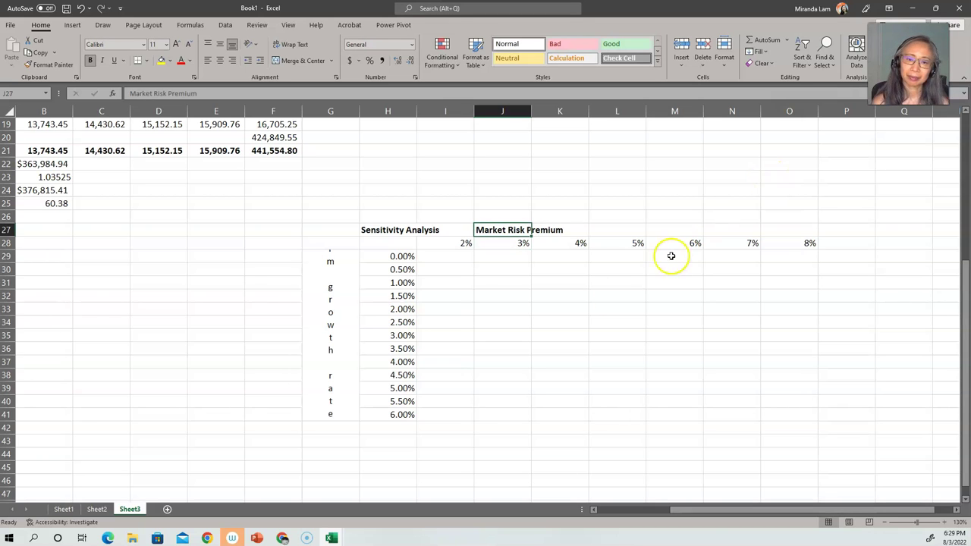
click(334, 330)
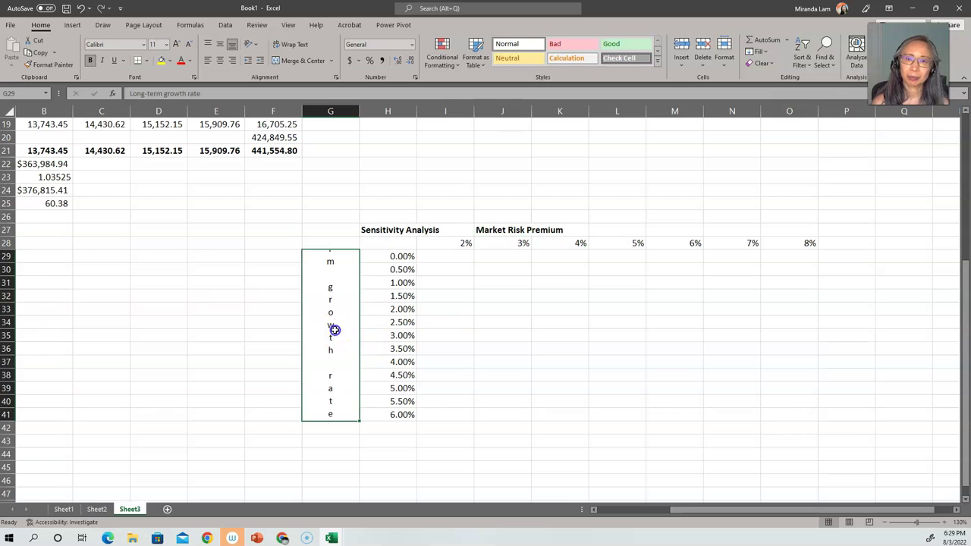
click(317, 62)
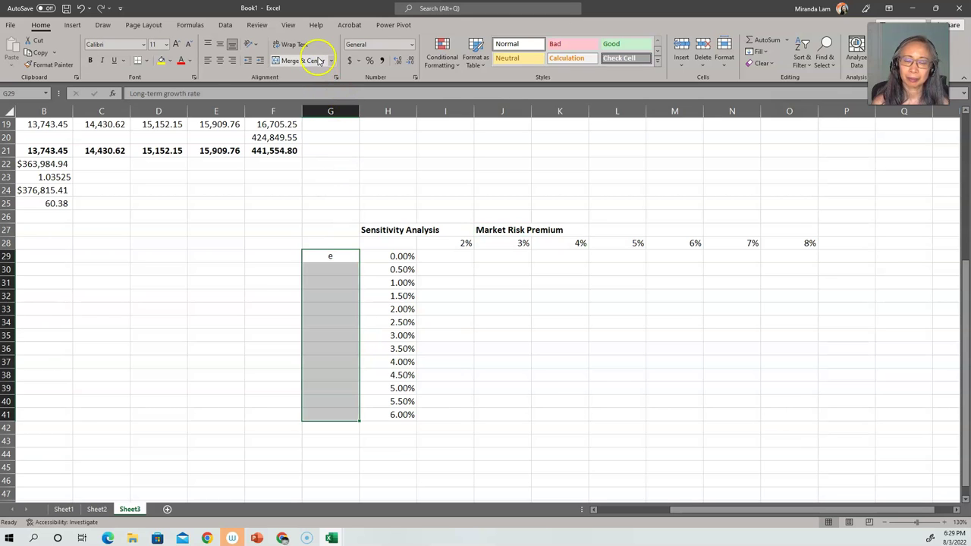
click(317, 62)
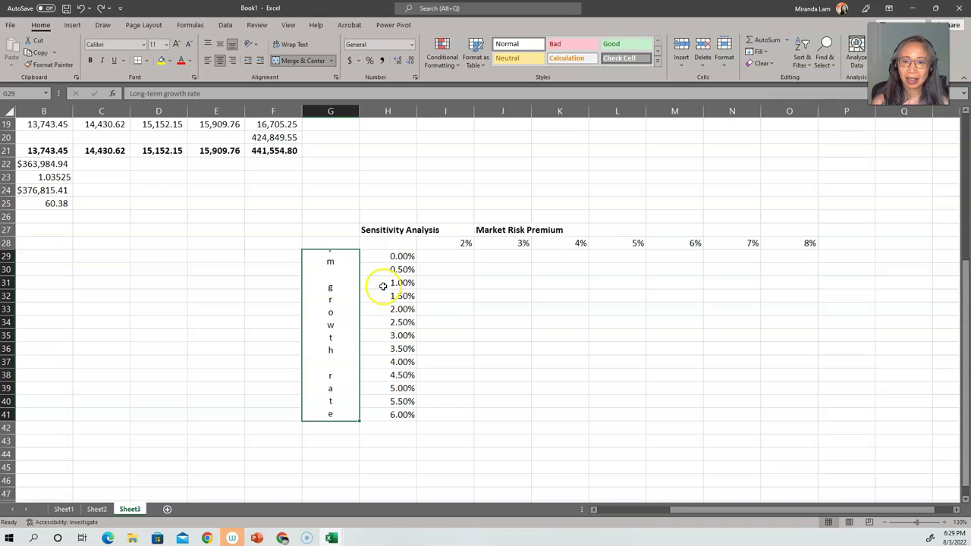
Move the sensitivity heading from H27 up to H26 and extend it to "Sensitivity Analysis on Value per Share".
click(393, 245)
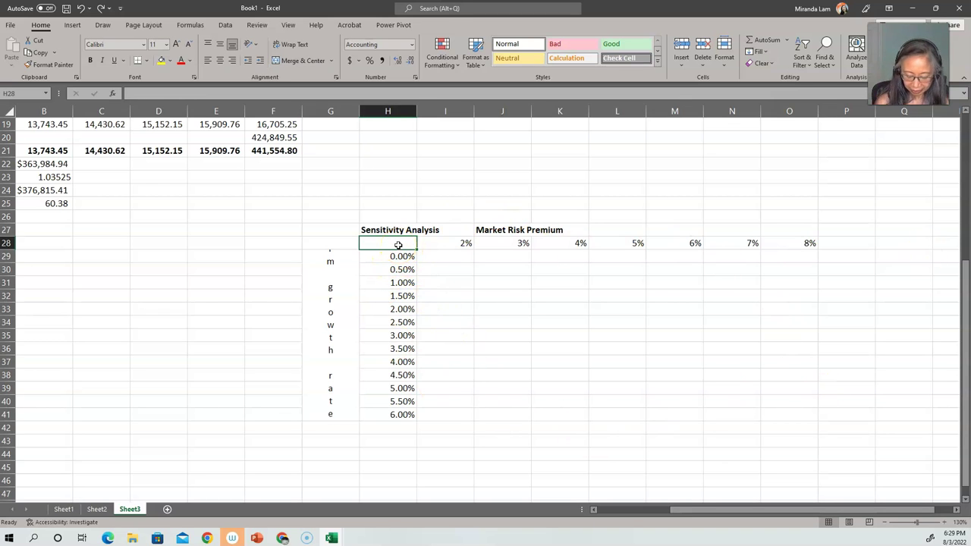
click(380, 230)
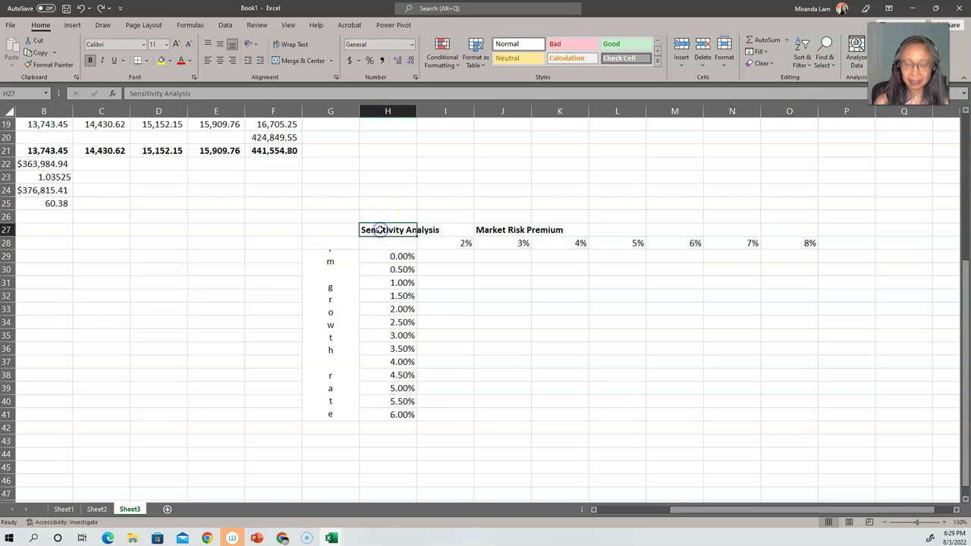
key(ctrl+x)
key(Up)
key(ctrl+v)
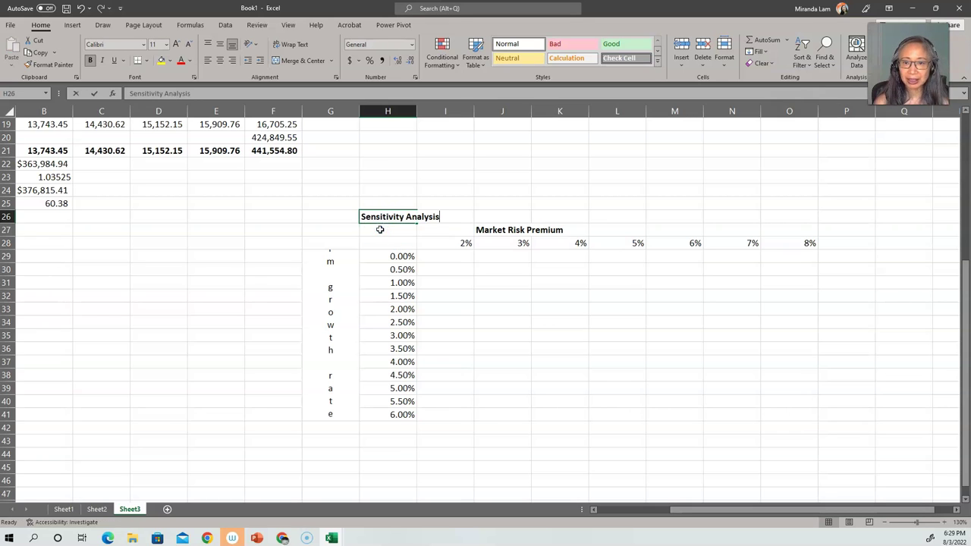
key(F2)
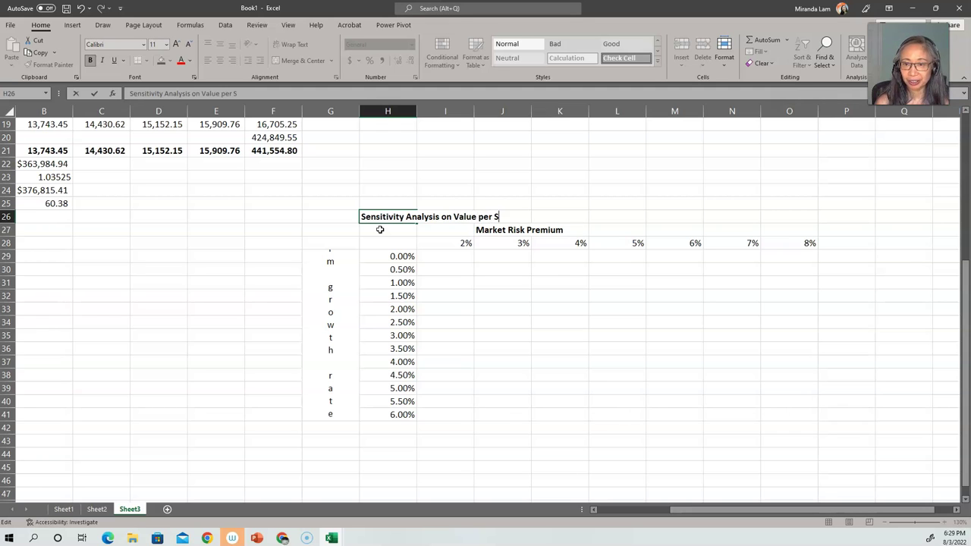
key(Return)
Link the table's corner cell H28 to the value per share with the formula =B25.
key(Return)
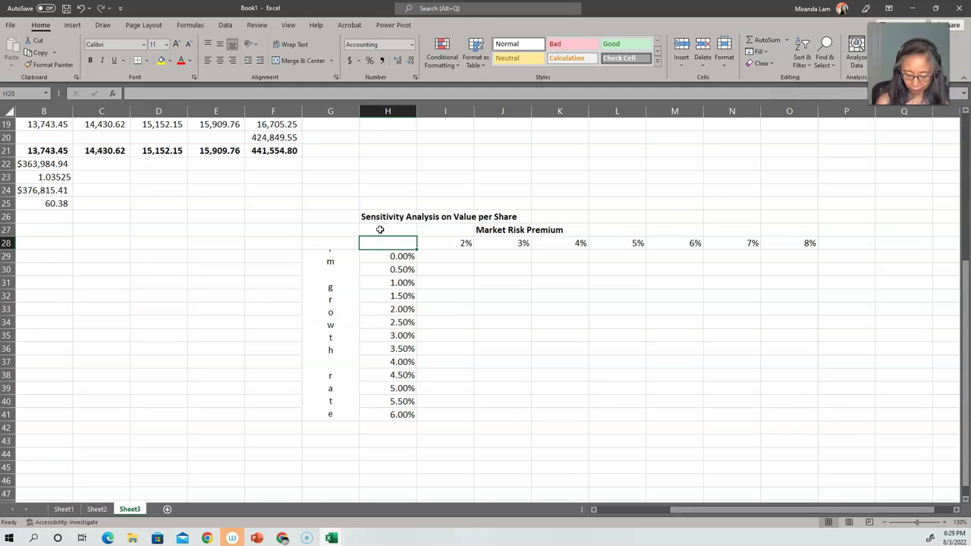
text(=)
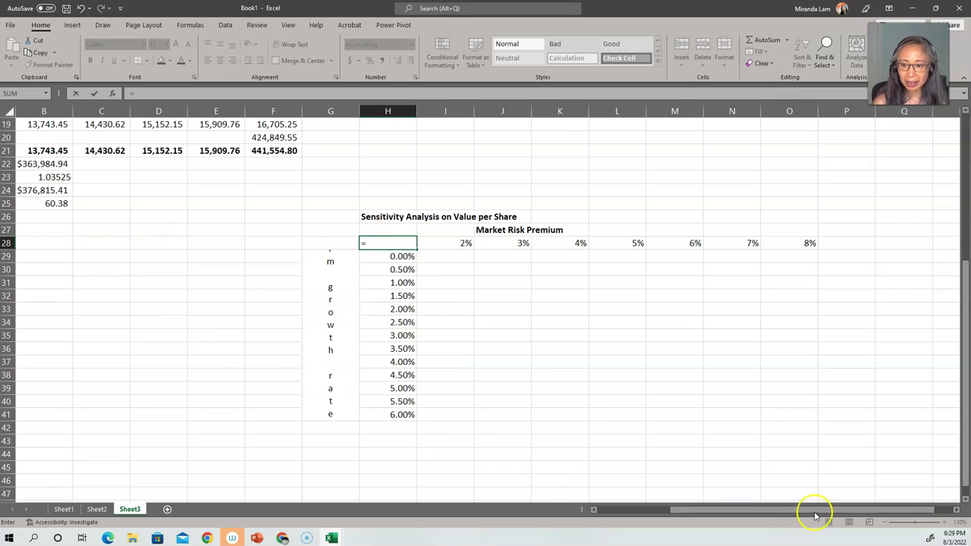
click(594, 510)
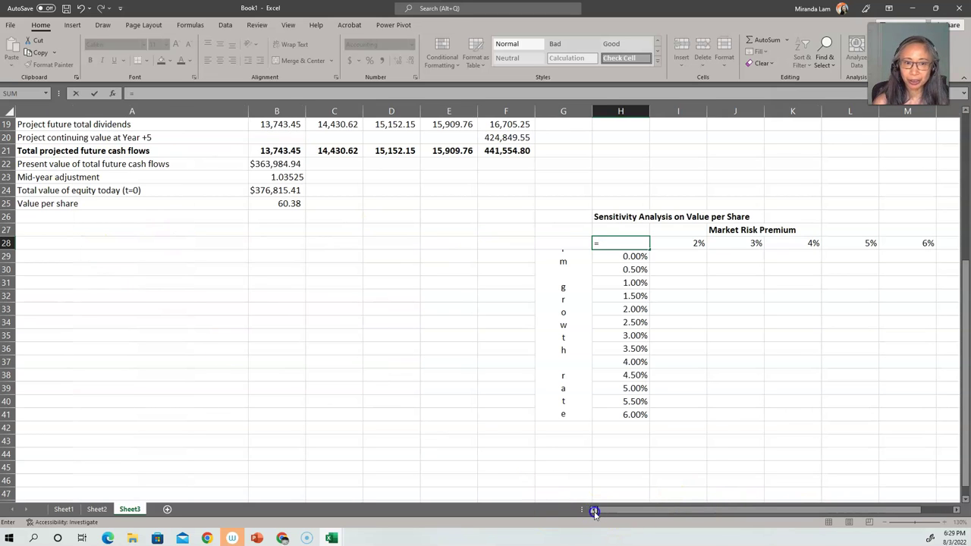
click(270, 203)
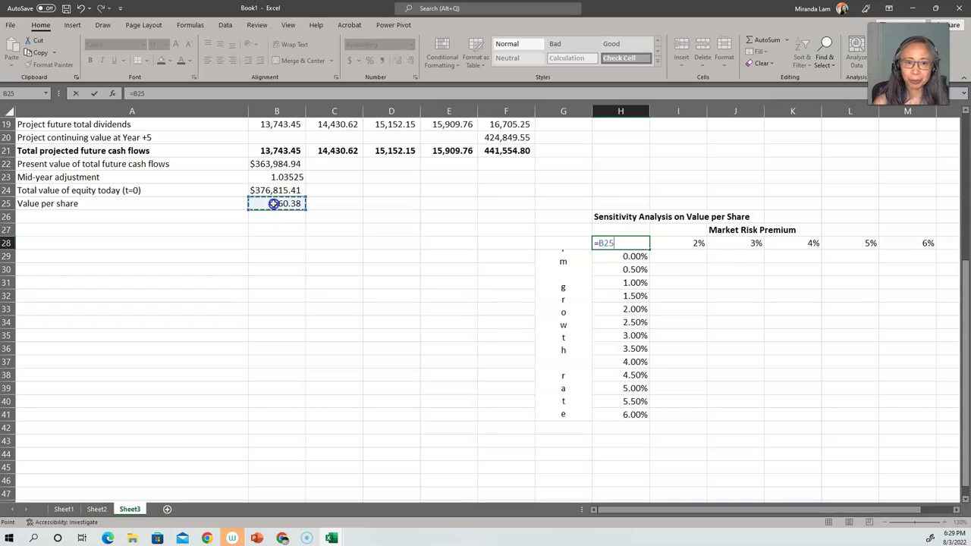
key(Return)
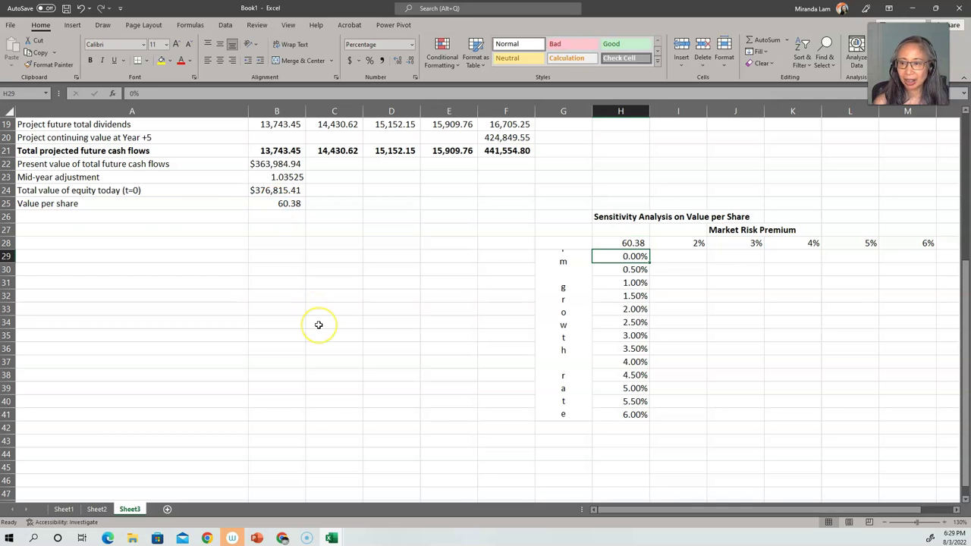
Open a what-if Data Table for the whole sensitivity grid H28:O41, including its corner cell, row values and column values.
key(Right)
key(Right)
key(Right)
key(Right)
key(Right)
key(Right)
key(Right)
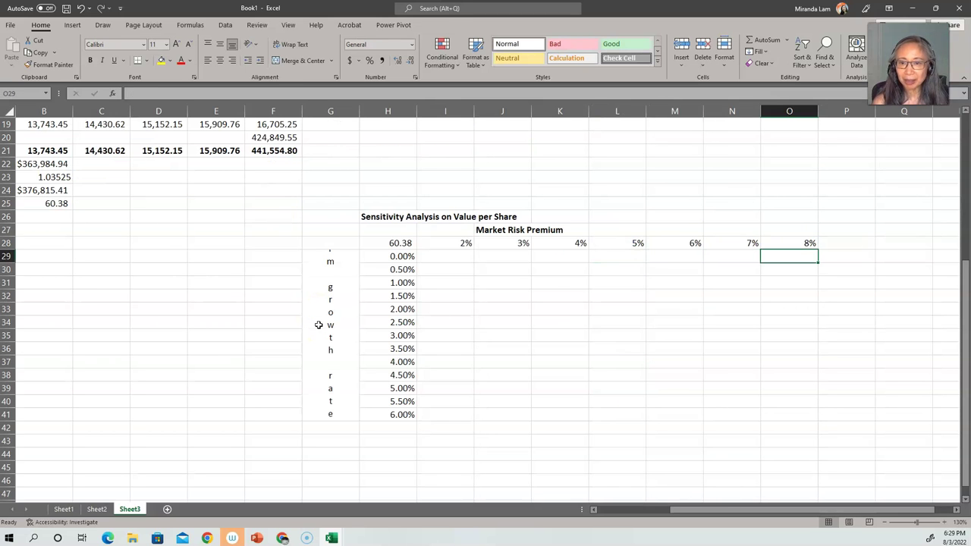
key(Up)
key(Left)
key(Left)
key(Left)
key(Left)
key(Left)
key(Left)
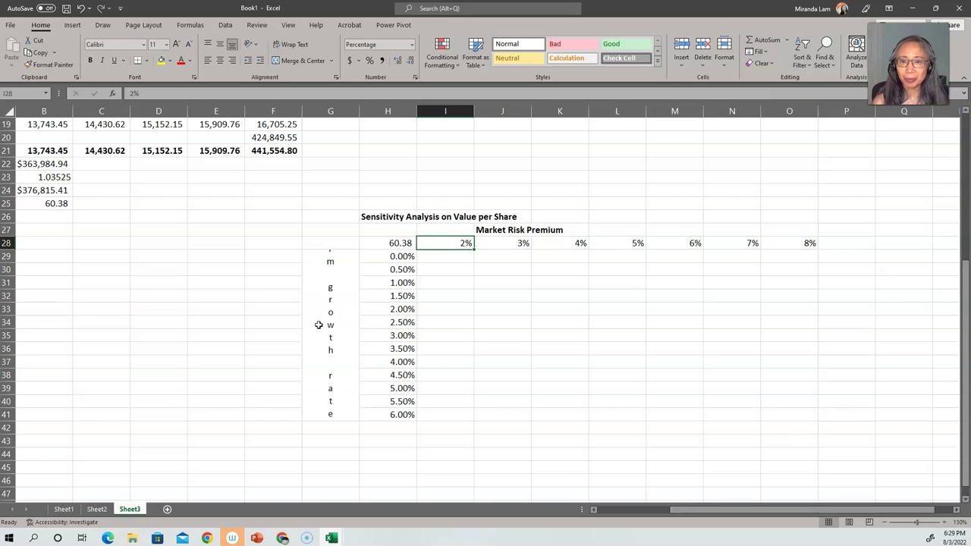
key(Left)
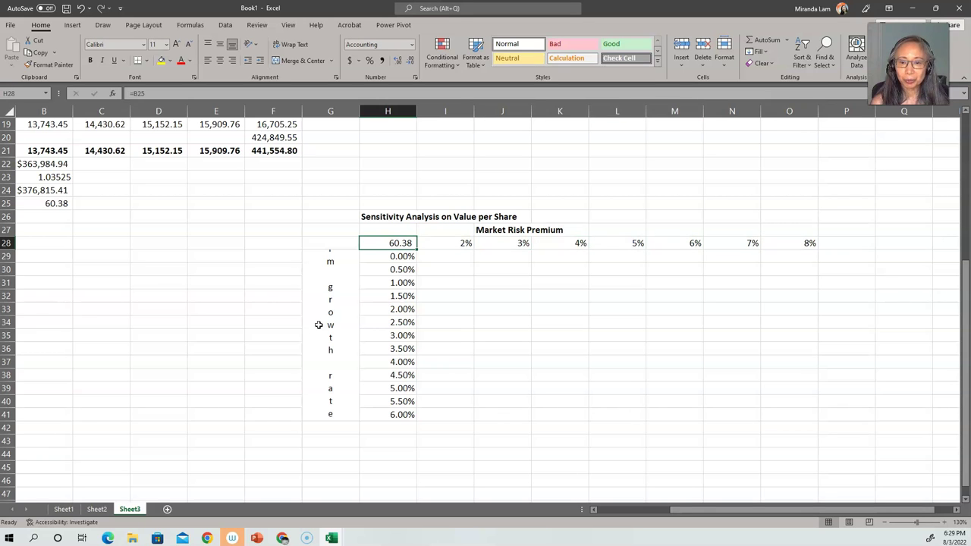
key(ctrl+shift+Down)
key(shift+Right)
key(shift+Right)
key(shift+Right)
key(shift+Right)
key(shift+Right)
key(shift+Right)
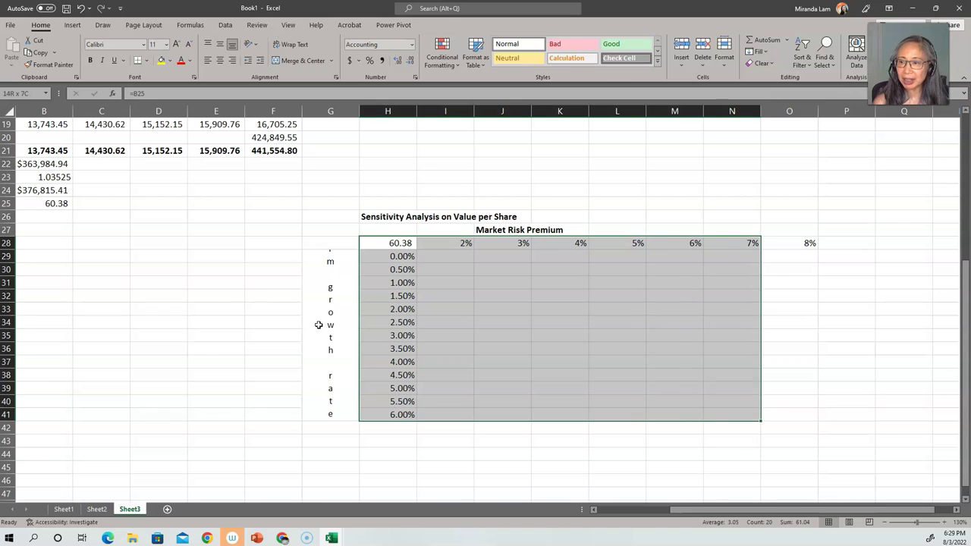
key(shift+Right)
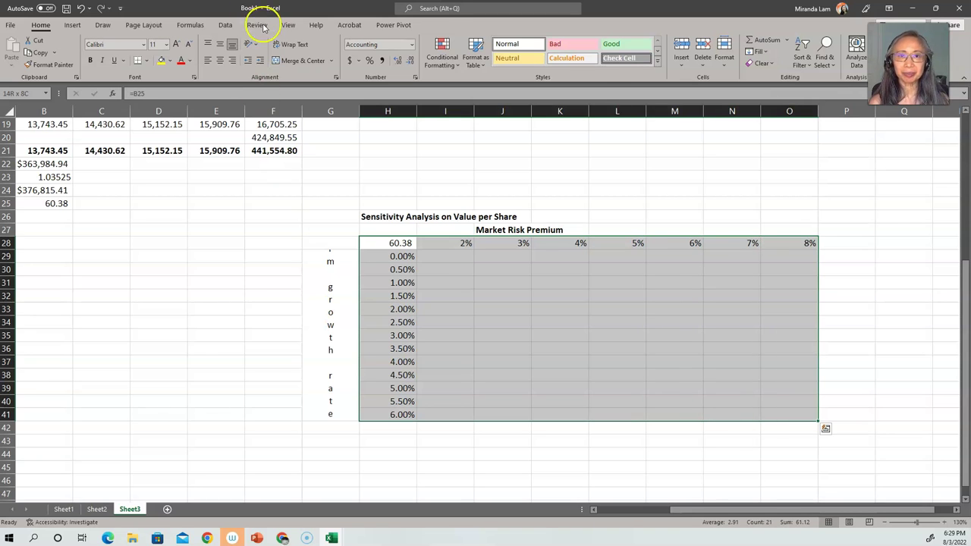
click(227, 26)
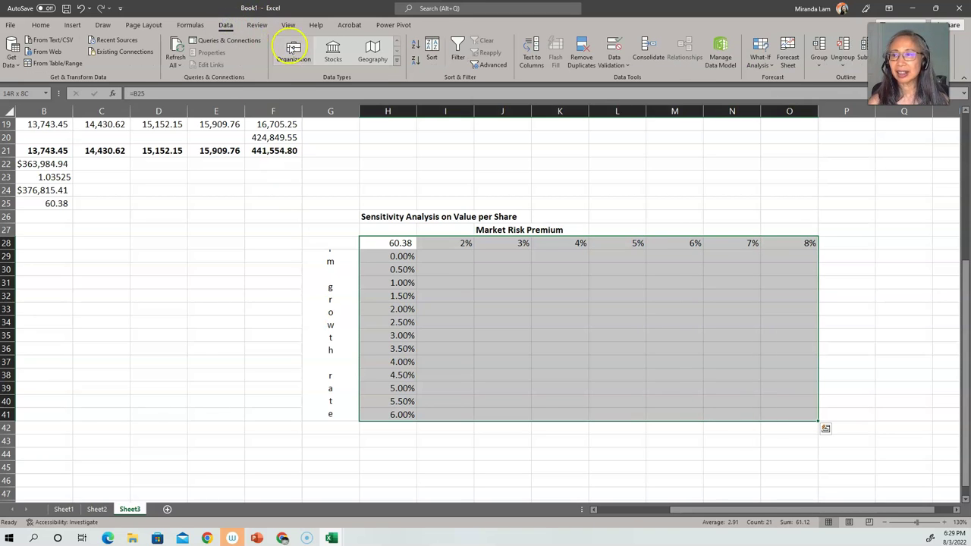
click(762, 67)
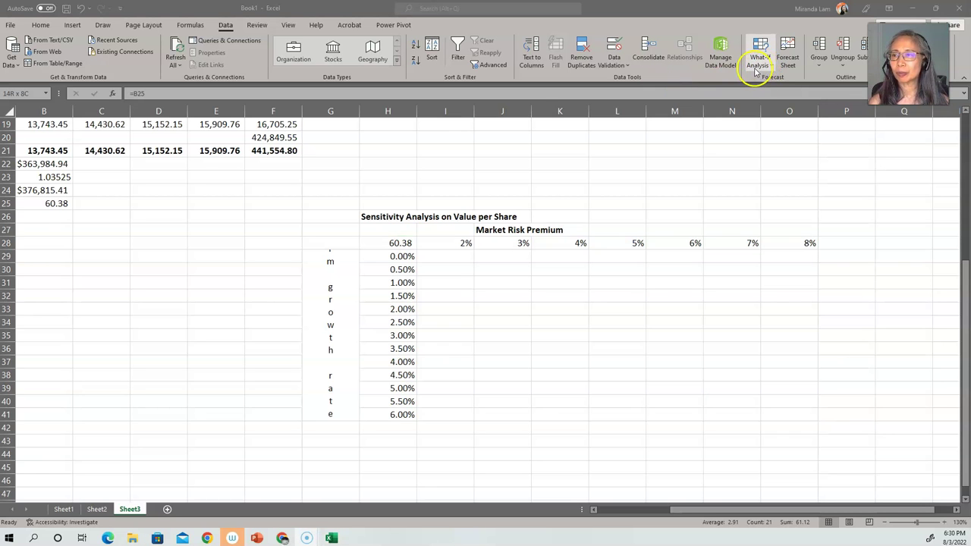
click(758, 68)
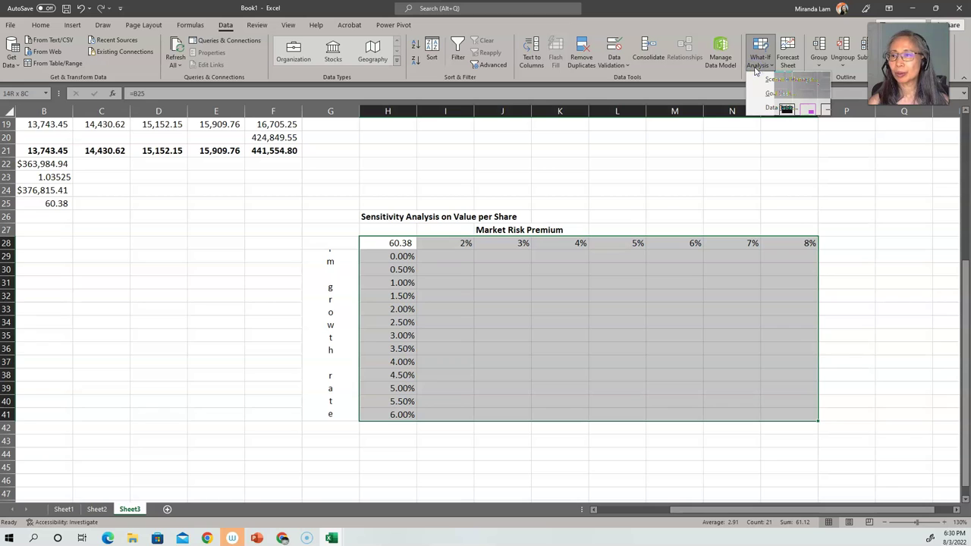
click(759, 61)
click(769, 110)
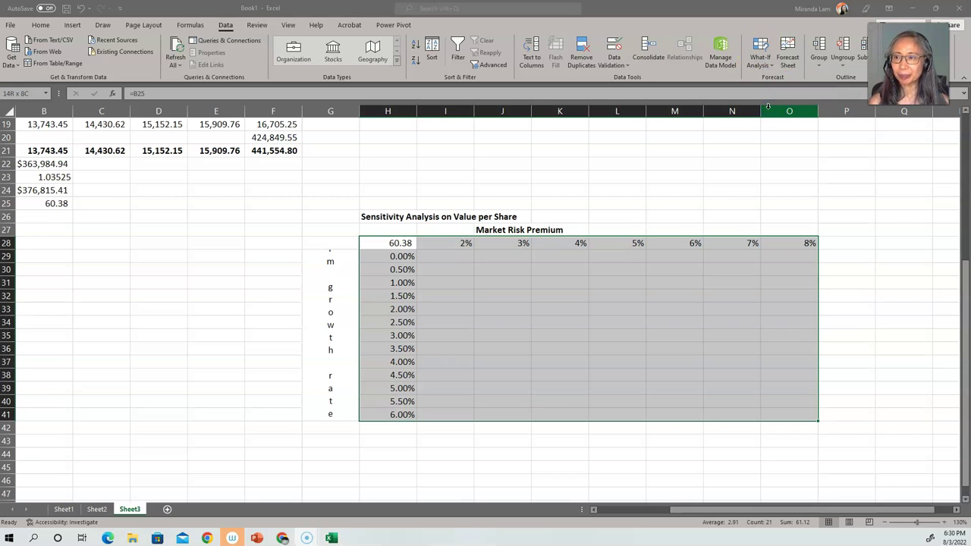
click(759, 49)
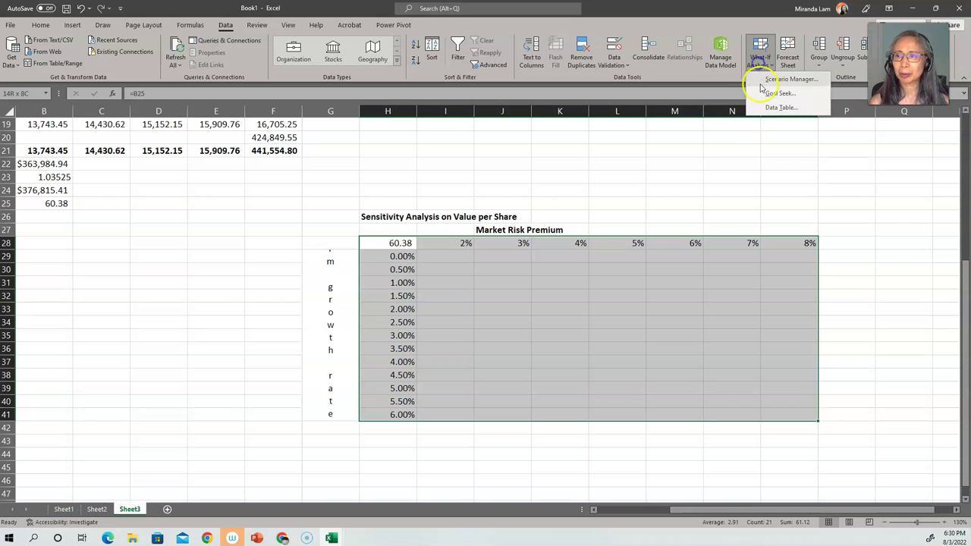
click(769, 107)
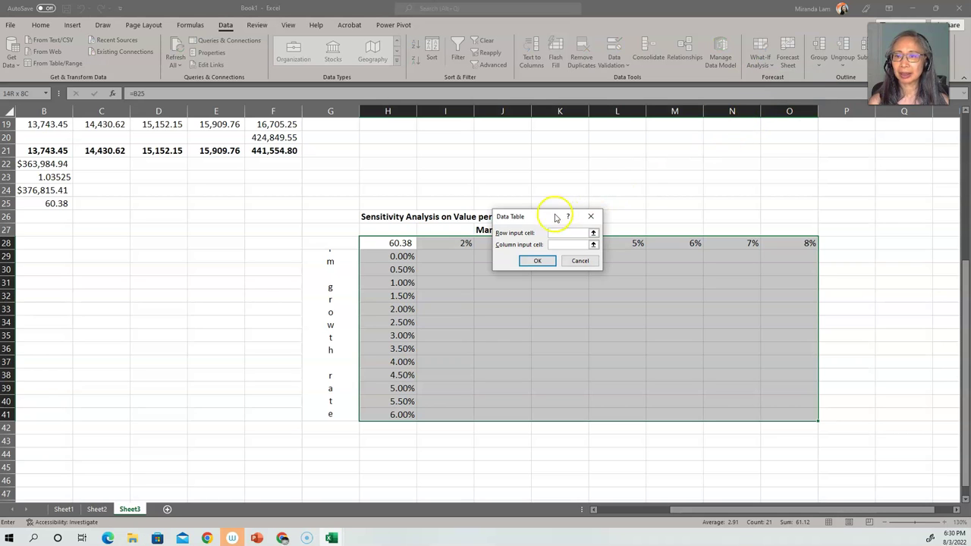
Generate the data table with market risk premium B7 as row input cell and long-term growth rate B15 as column input cell.
drag(541, 217, 540, 149)
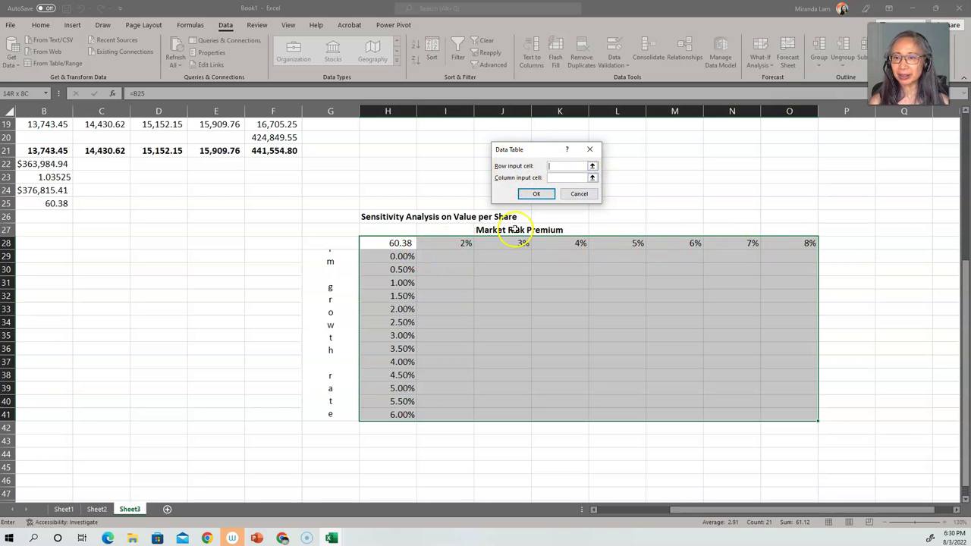
scroll(172, 325, up, 4)
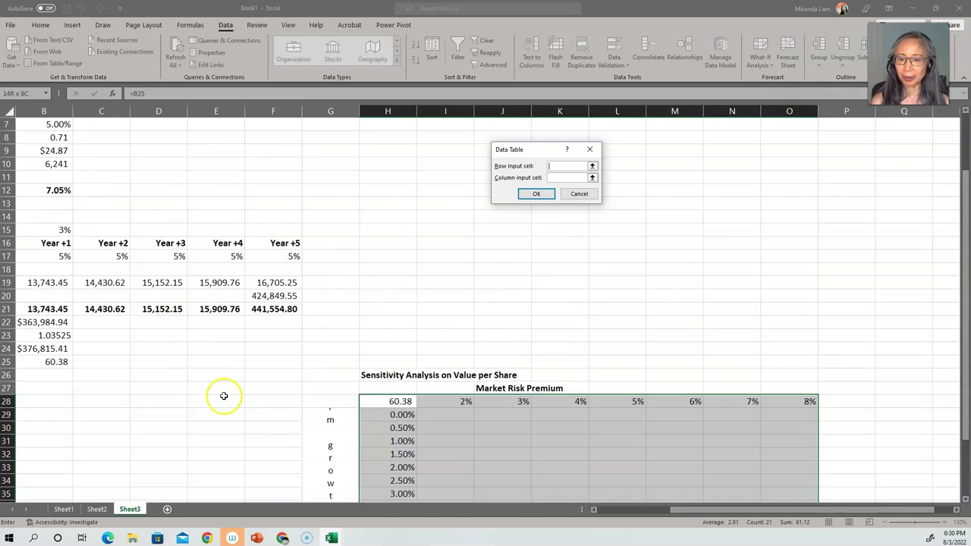
drag(608, 514, 605, 511)
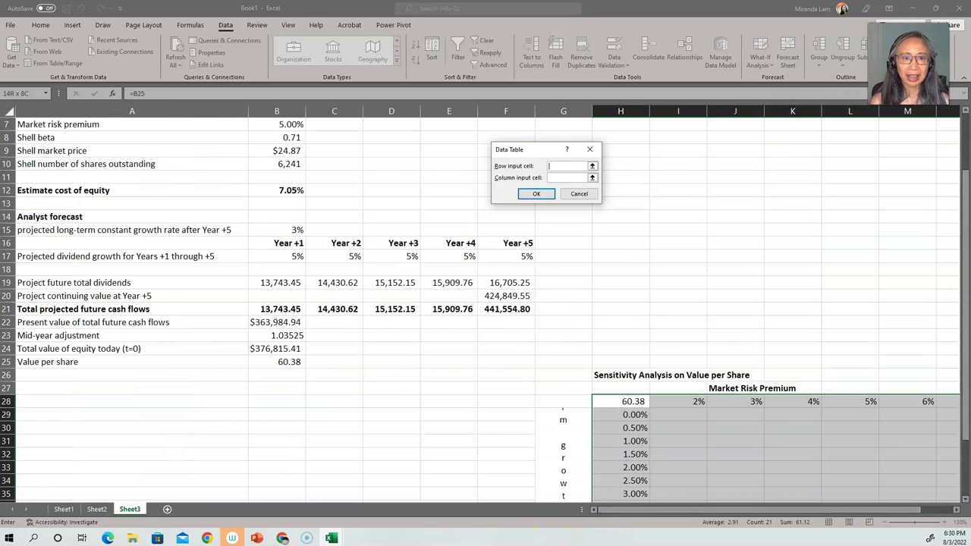
scroll(120, 169, up, 1)
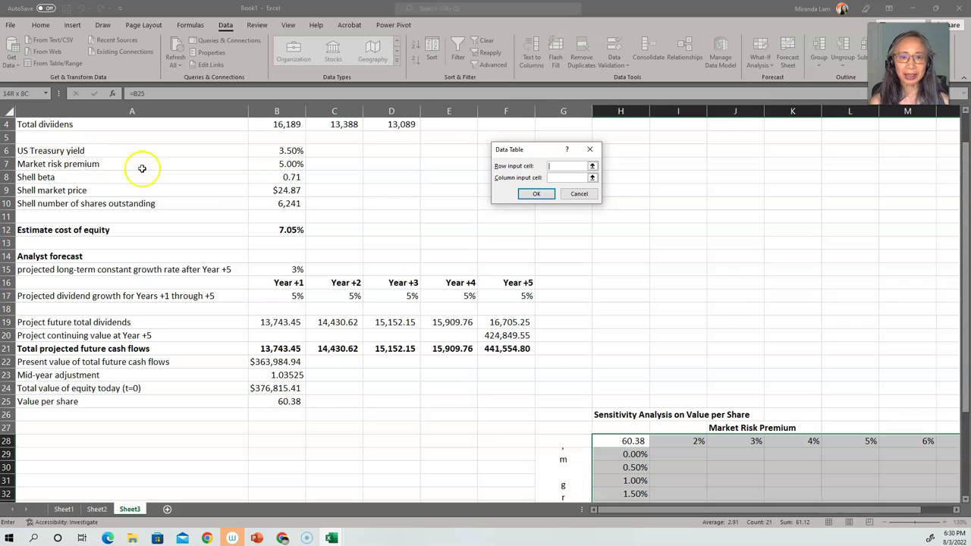
click(278, 164)
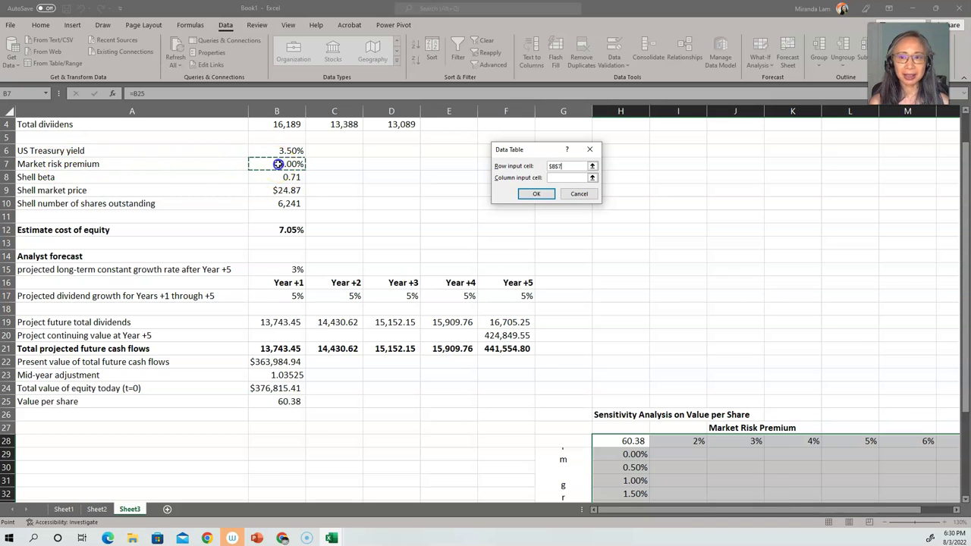
click(556, 178)
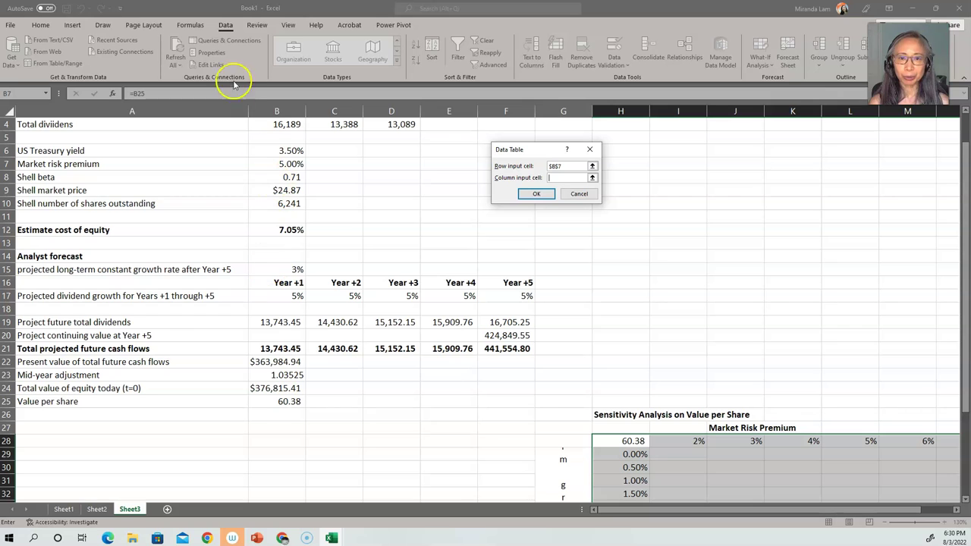
click(274, 269)
click(536, 195)
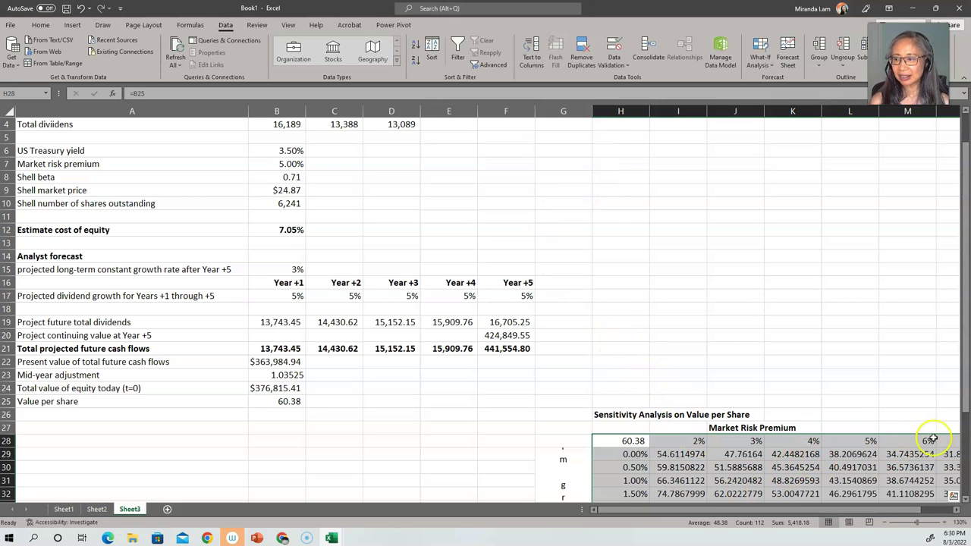
Format the data table results I29:O41 with the Comma style, showing two decimal places.
drag(963, 390, 964, 489)
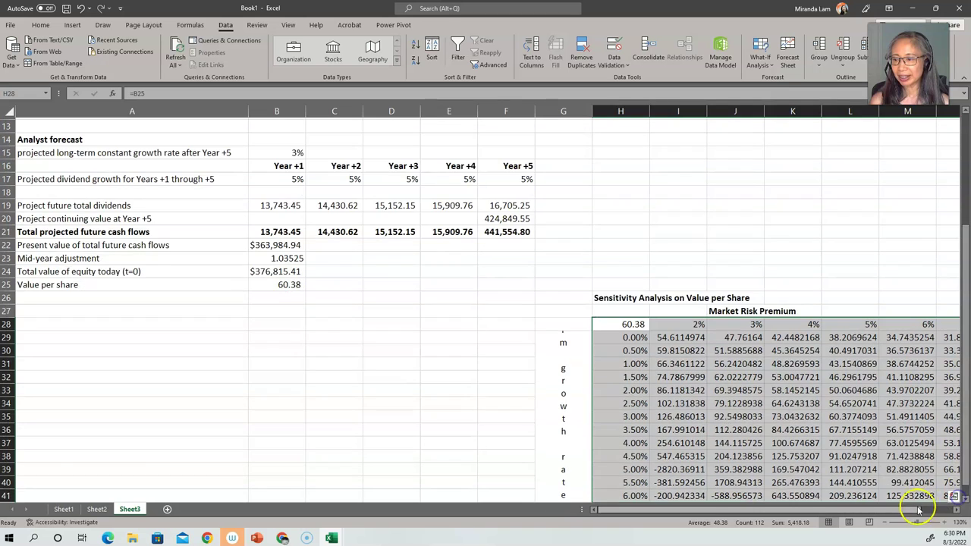
scroll(911, 470, right, 3)
scroll(872, 448, down, 4)
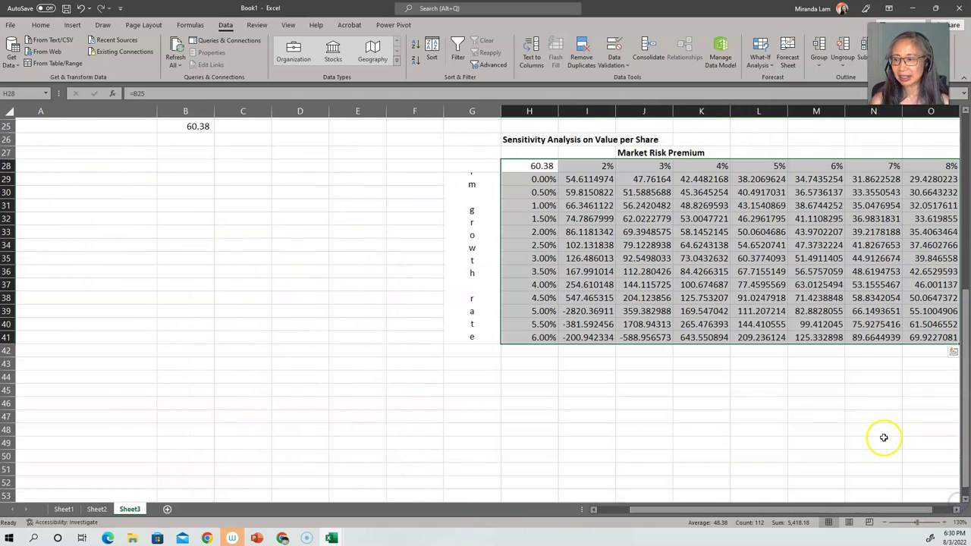
click(946, 512)
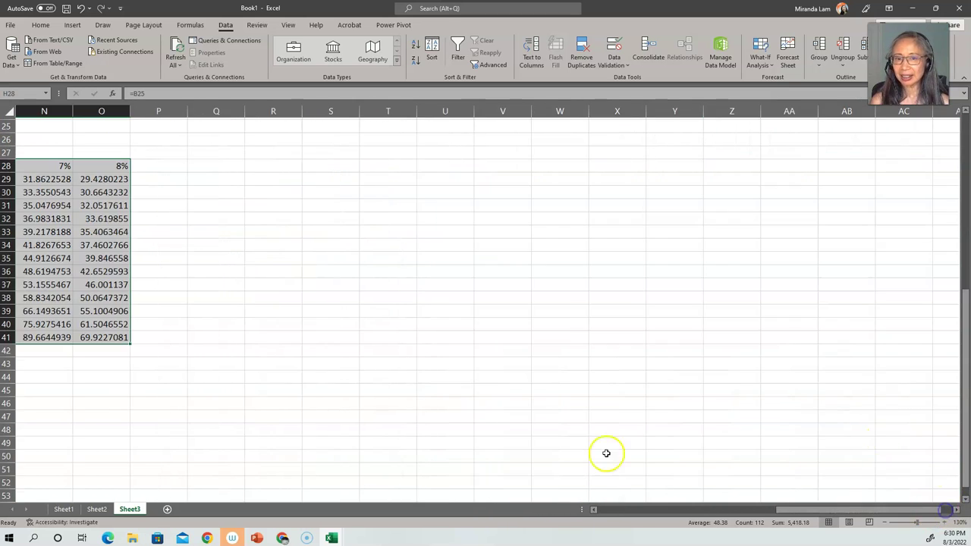
click(594, 509)
click(593, 509)
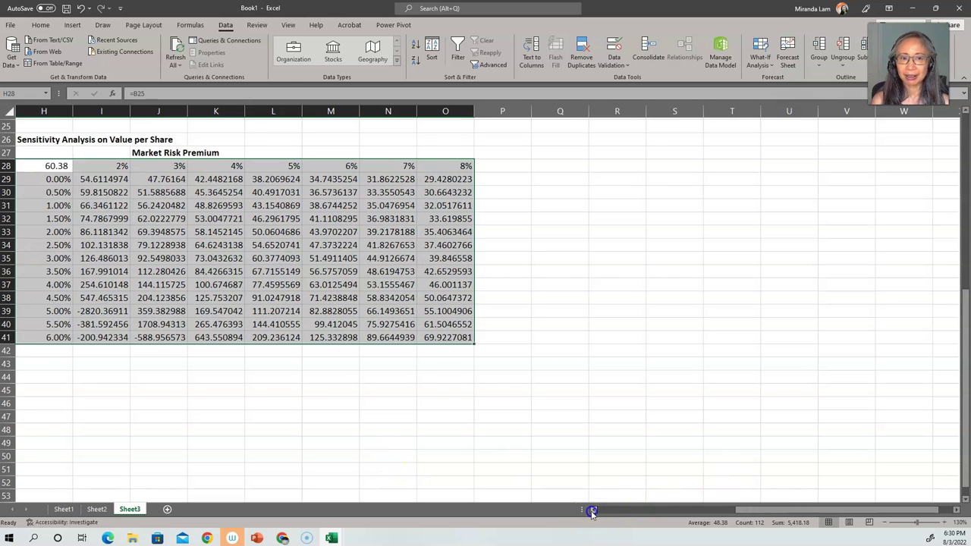
click(593, 510)
drag(152, 182, 495, 331)
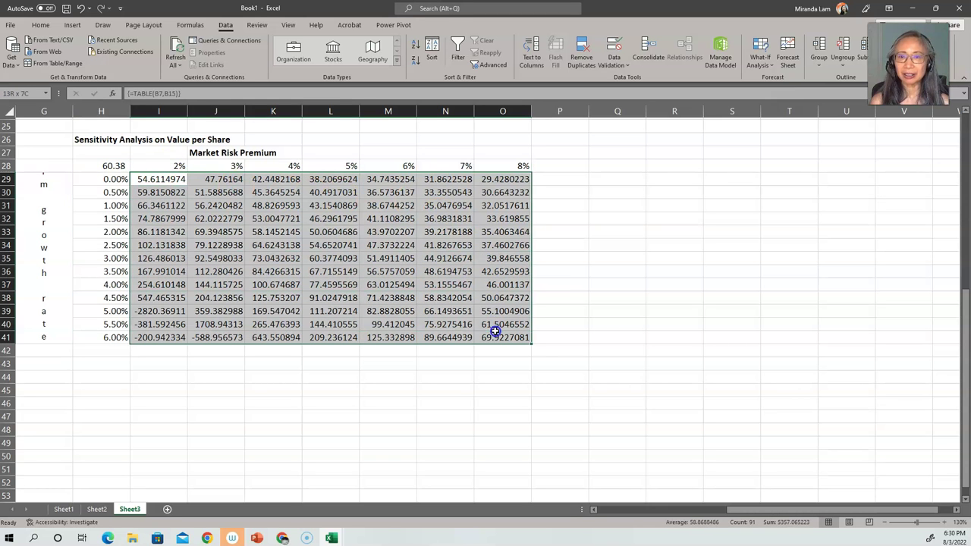
click(40, 24)
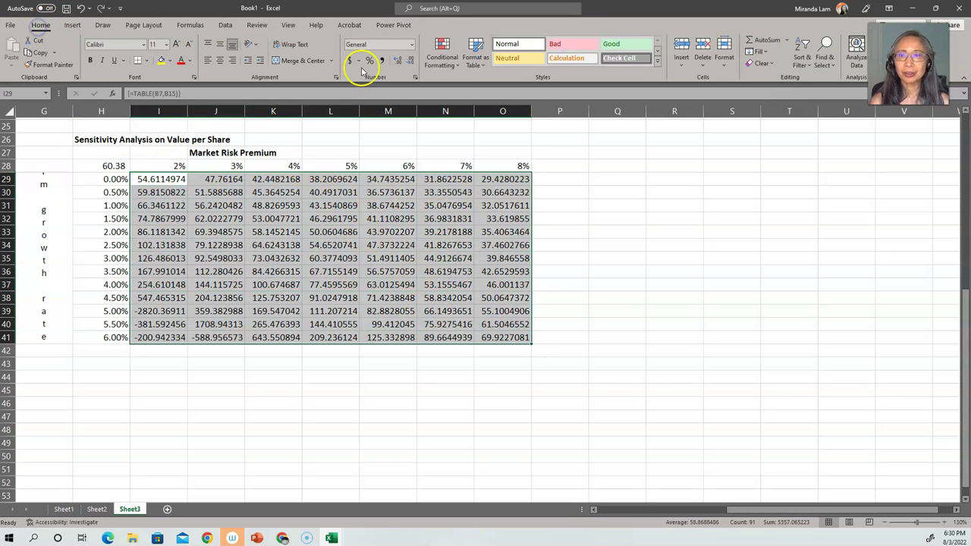
click(385, 61)
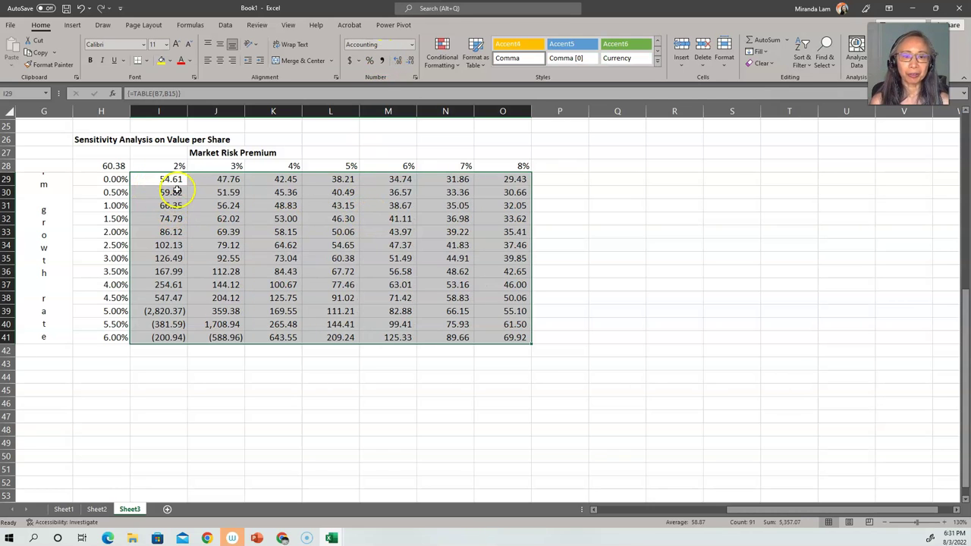
Examine the values per share in the 2% market risk premium column across growth rates, then switch back to the Sensitivity Analysis slide.
click(161, 313)
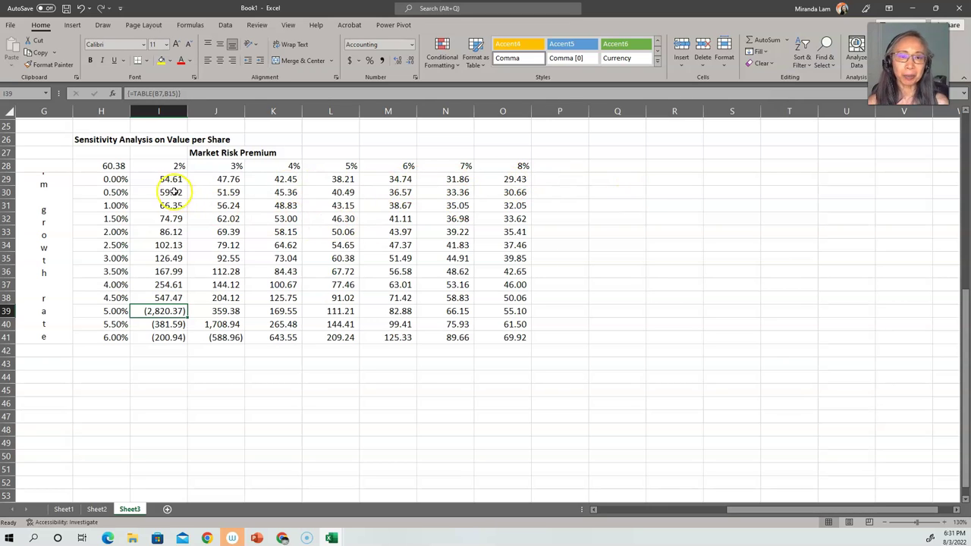
drag(167, 219, 167, 245)
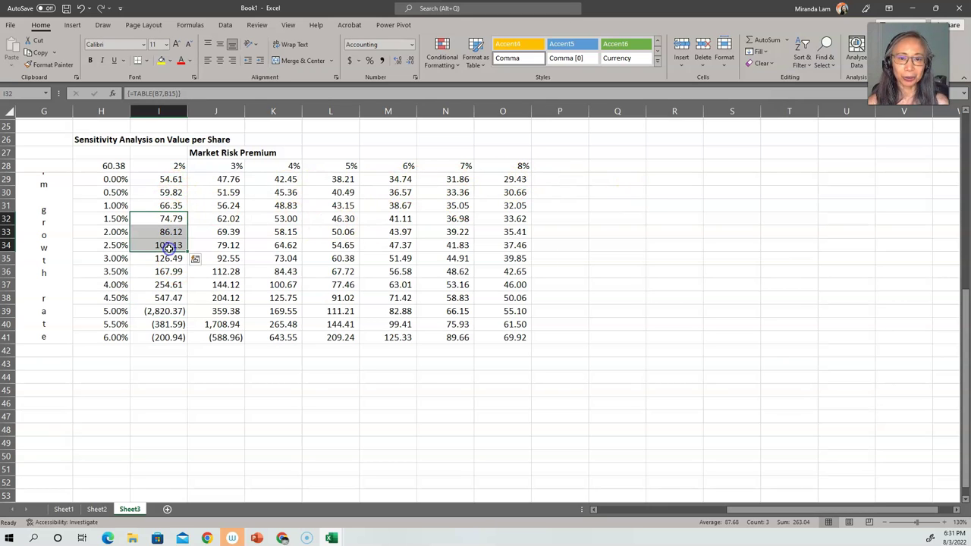
click(164, 189)
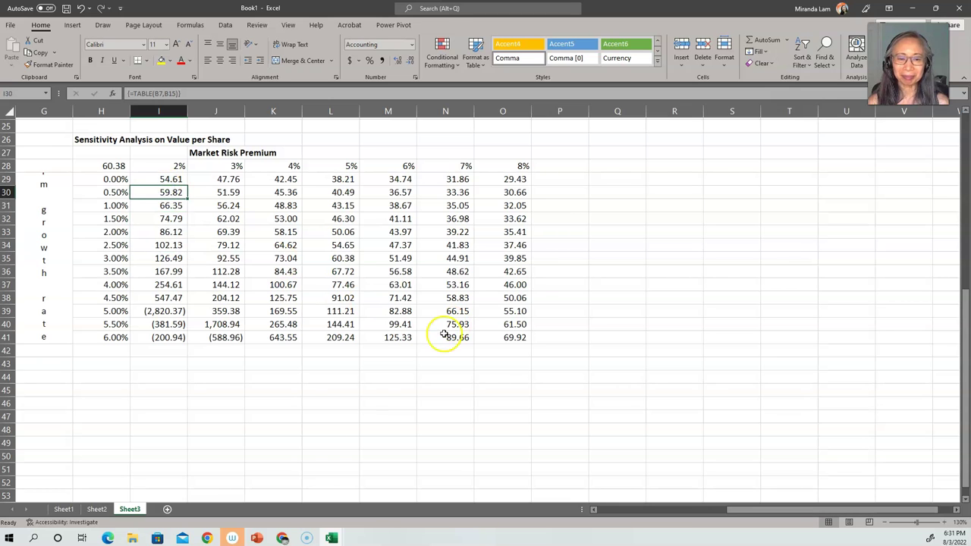
click(334, 535)
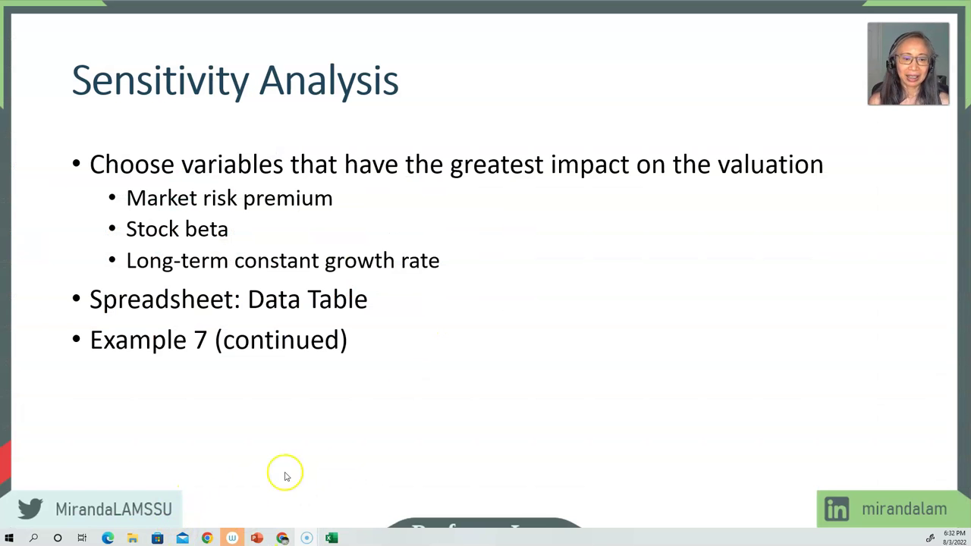